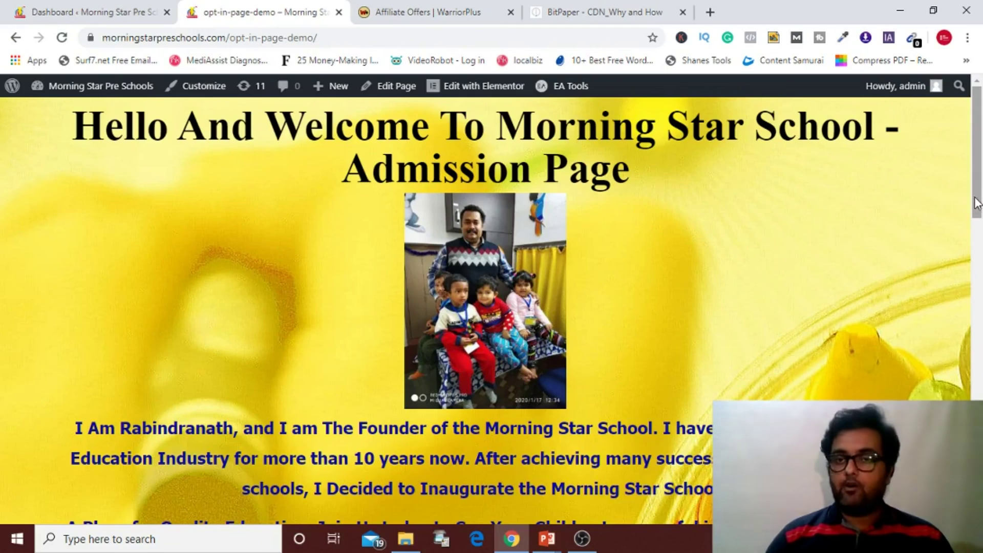
- Review the opt-in demo page from its heading down to the sign-up form and dismiss the countdown popup
left_click_drag(978, 204, 978, 308)
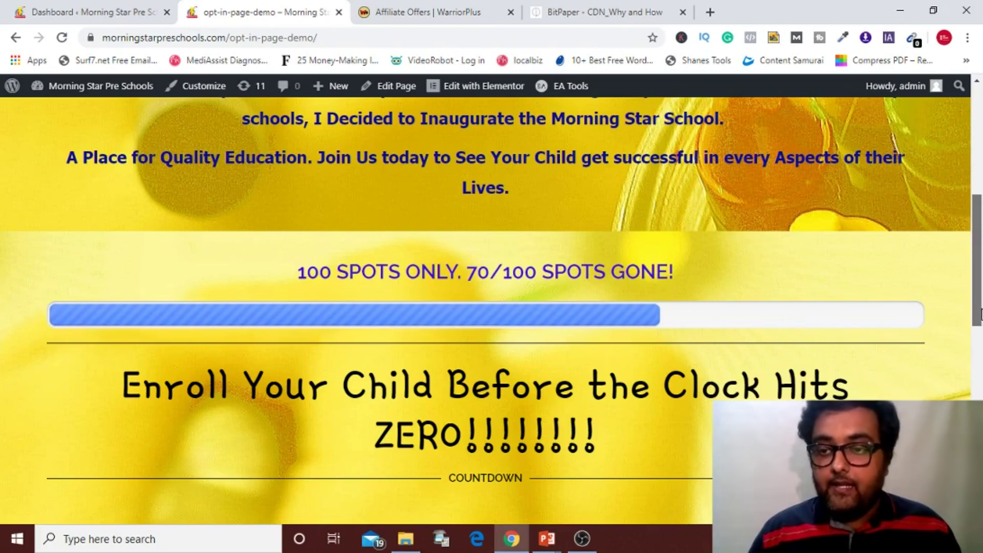
left_click_drag(978, 311, 979, 368)
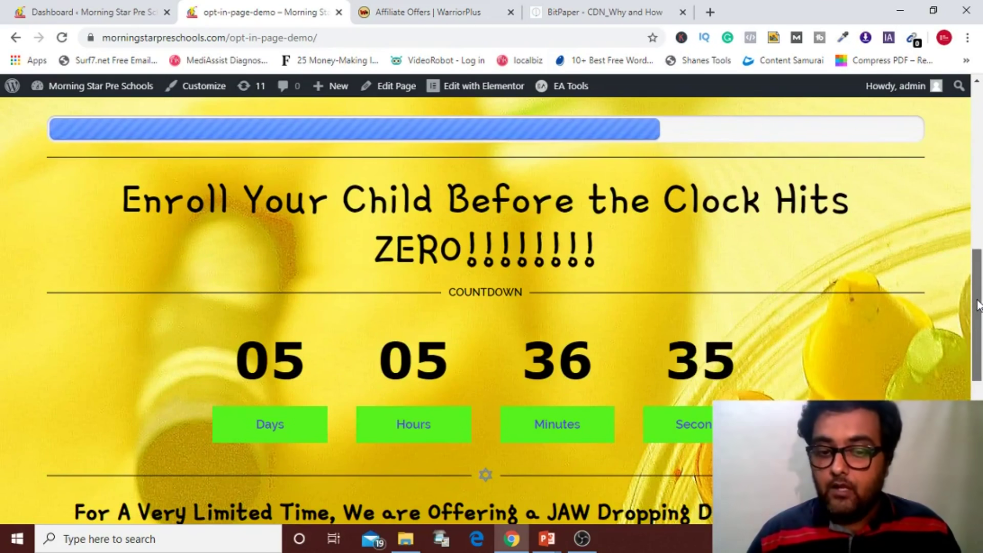
left_click_drag(978, 305, 979, 396)
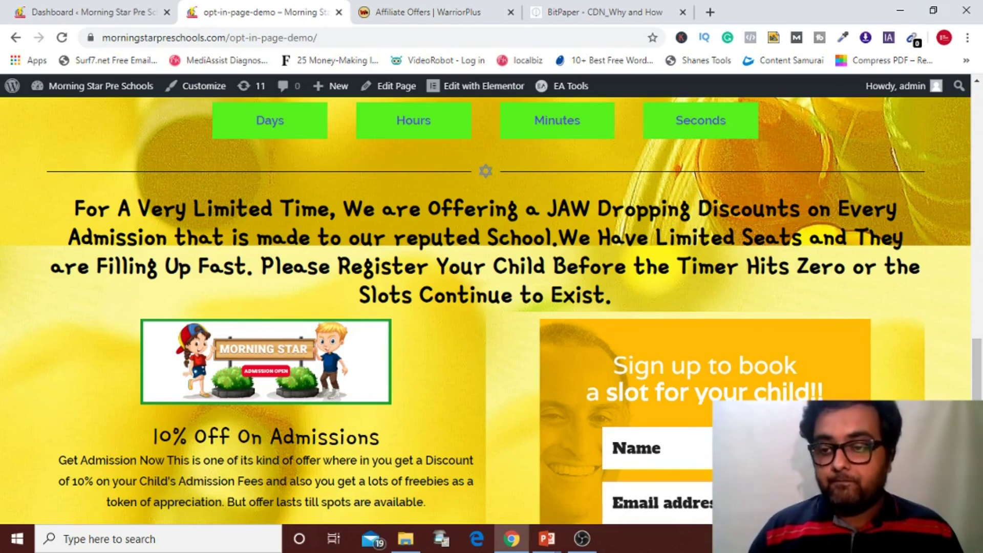
scroll(567, 419, "down", 2)
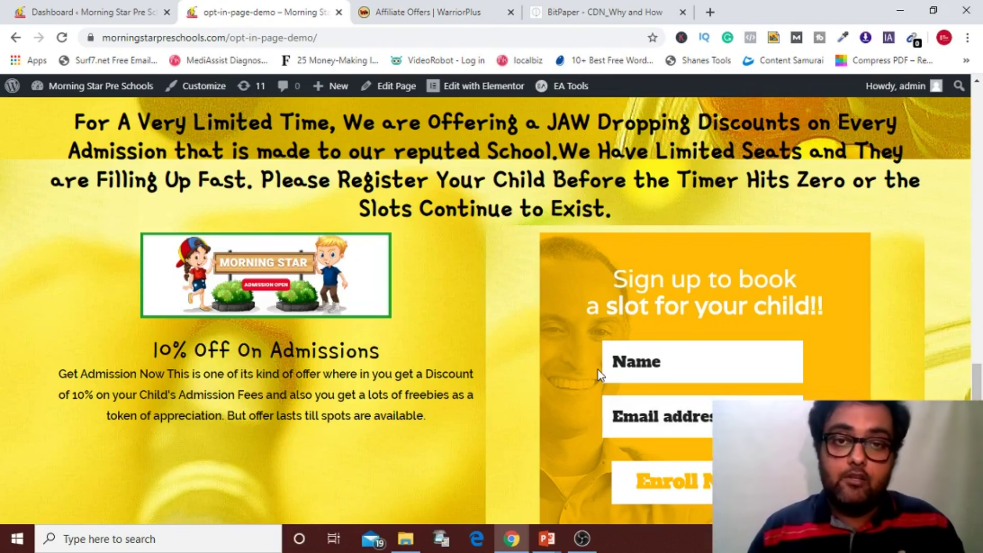
mouse_move(521, 54)
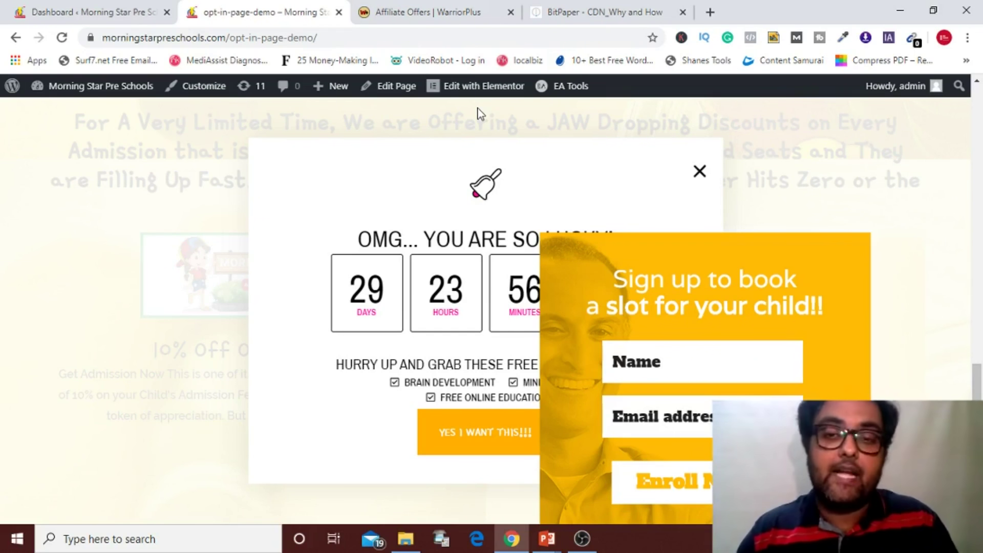
left_click(699, 171)
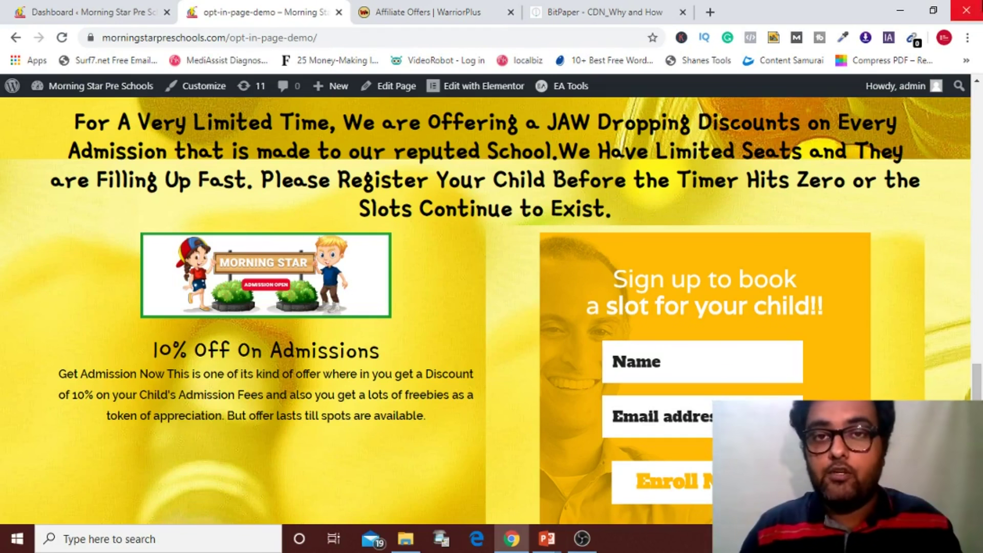
- On the BitPaper funnel diagram, outline the Opt In, Thank You and email stages by pen, tick GetResponse and draw an arrow to Add To List
left_click(589, 17)
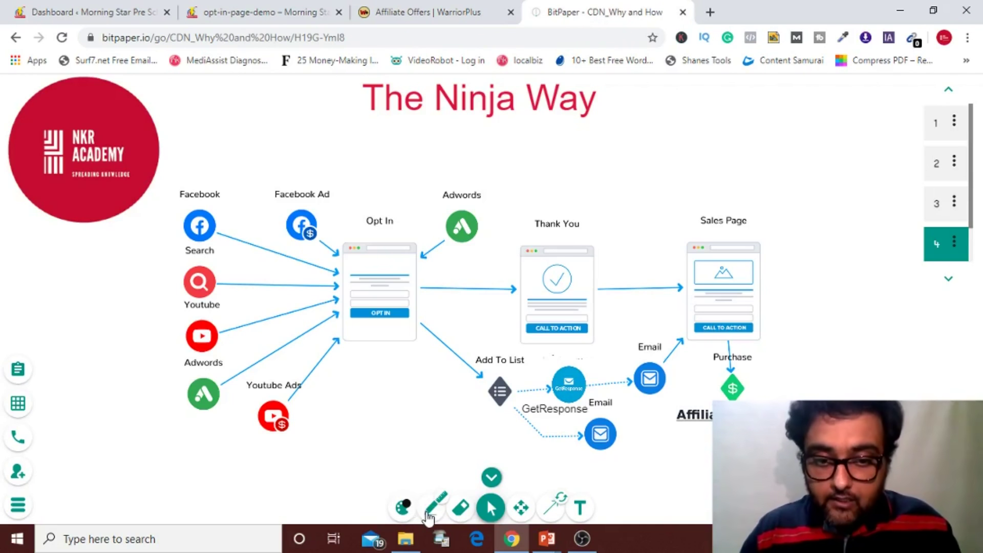
left_click(429, 511)
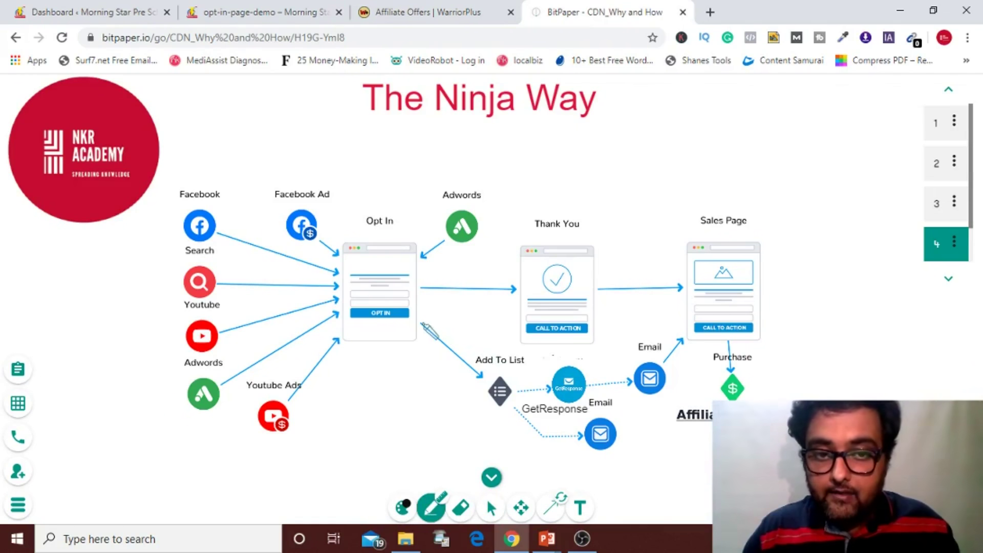
mouse_move(322, 200)
left_mouse_down()
mouse_move(326, 333)
mouse_move(348, 390)
left_mouse_up()
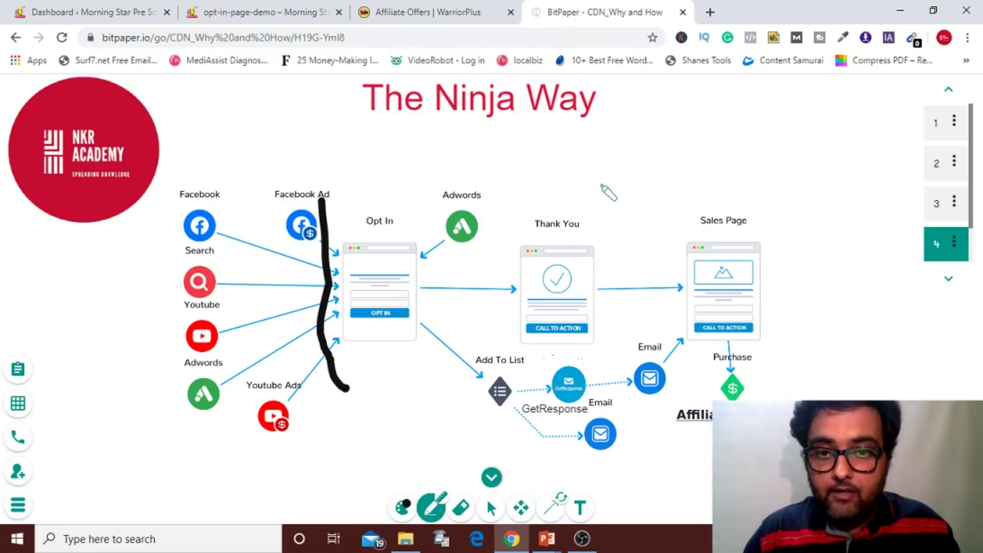
mouse_move(606, 184)
left_mouse_down()
mouse_move(619, 261)
mouse_move(610, 353)
mouse_move(663, 348)
mouse_move(666, 458)
mouse_move(481, 461)
mouse_move(391, 431)
mouse_move(338, 393)
mouse_move(345, 388)
left_mouse_up()
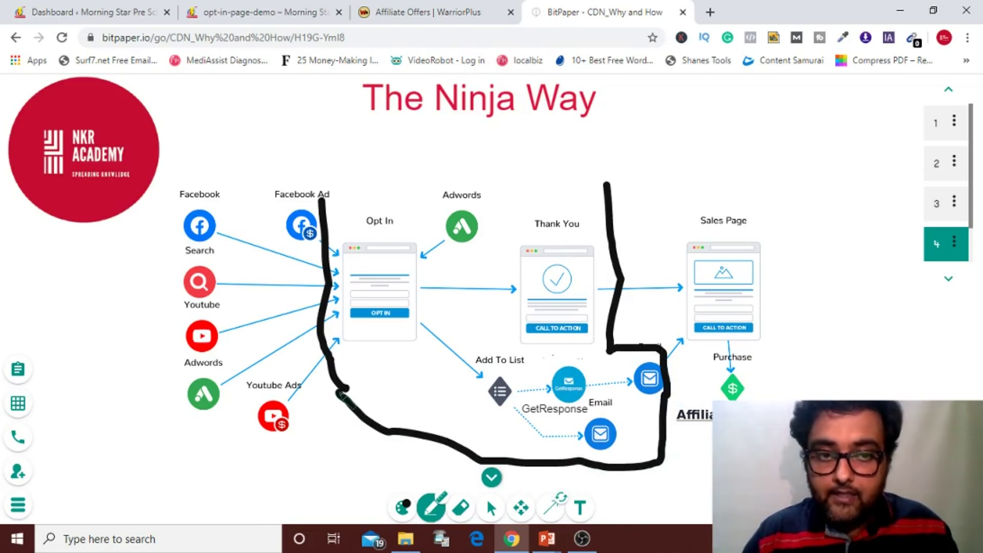
mouse_move(323, 201)
left_mouse_down()
mouse_move(484, 172)
mouse_move(601, 191)
left_mouse_up()
mouse_move(546, 361)
left_mouse_down()
mouse_move(562, 373)
mouse_move(593, 346)
left_mouse_up()
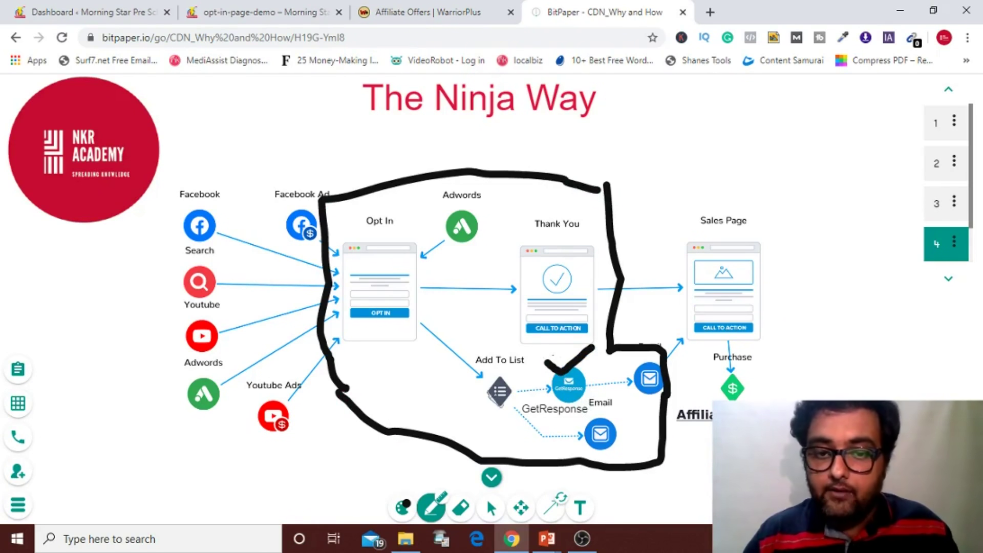
mouse_move(401, 335)
left_mouse_down()
mouse_move(496, 393)
mouse_move(454, 384)
mouse_move(501, 397)
mouse_move(471, 319)
left_mouse_up()
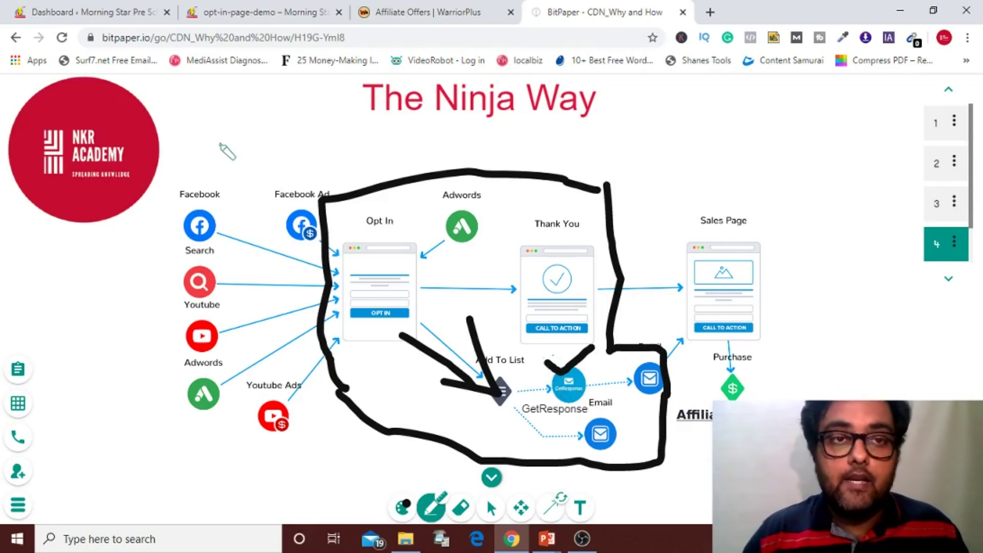
- Move the opt-in-page-demo page into its own browser window, showing the top of the page, and return to the WordPress dashboard
left_click(137, 15)
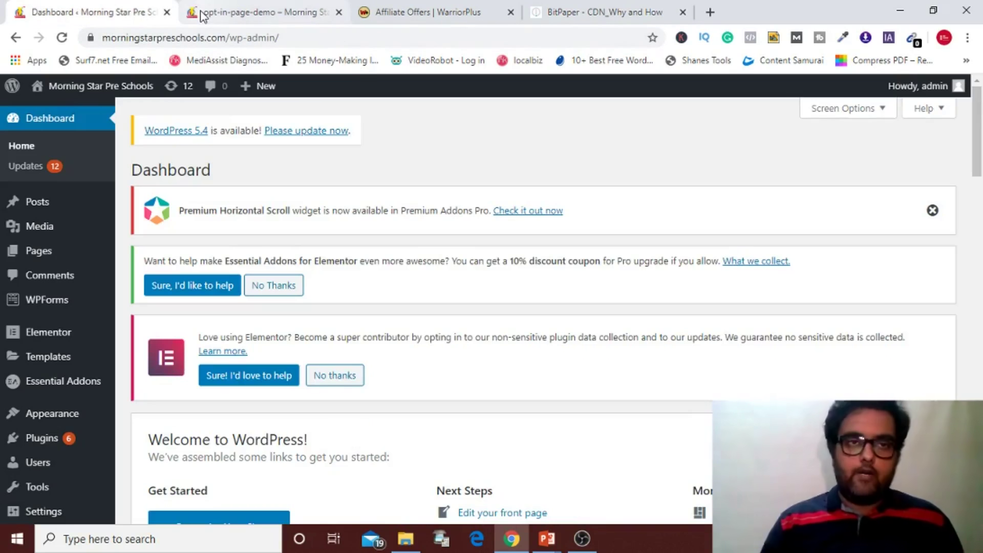
right_click(204, 16)
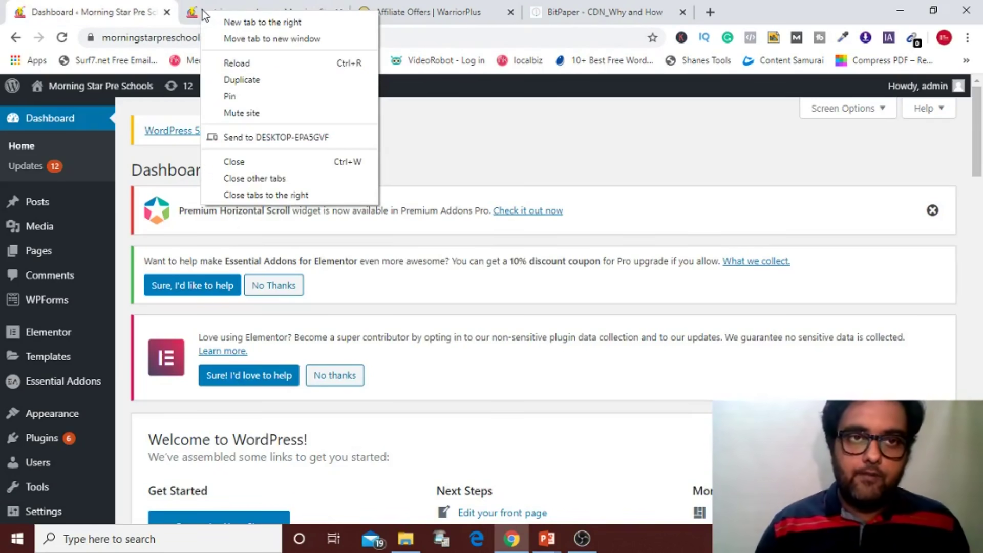
left_click(219, 38)
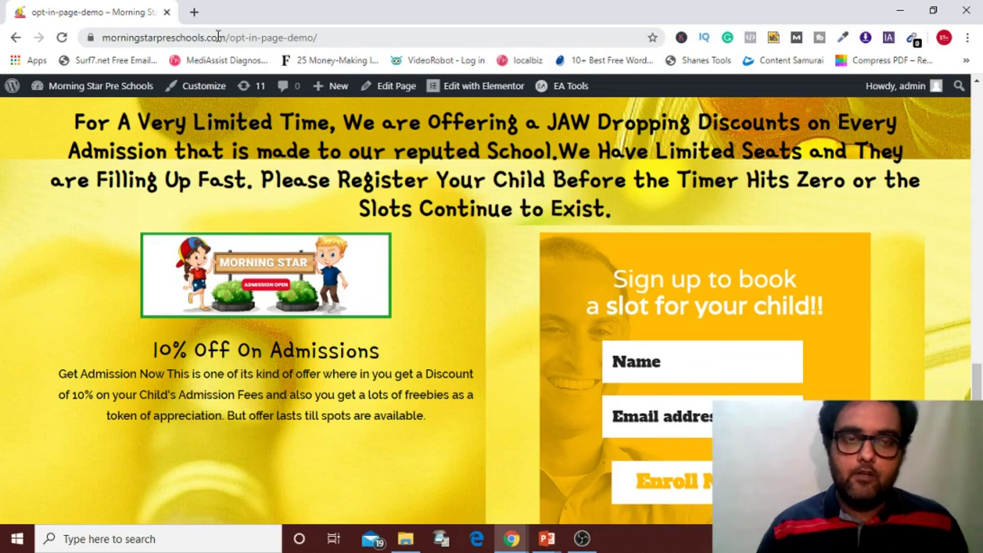
left_click(979, 181)
left_click(980, 180)
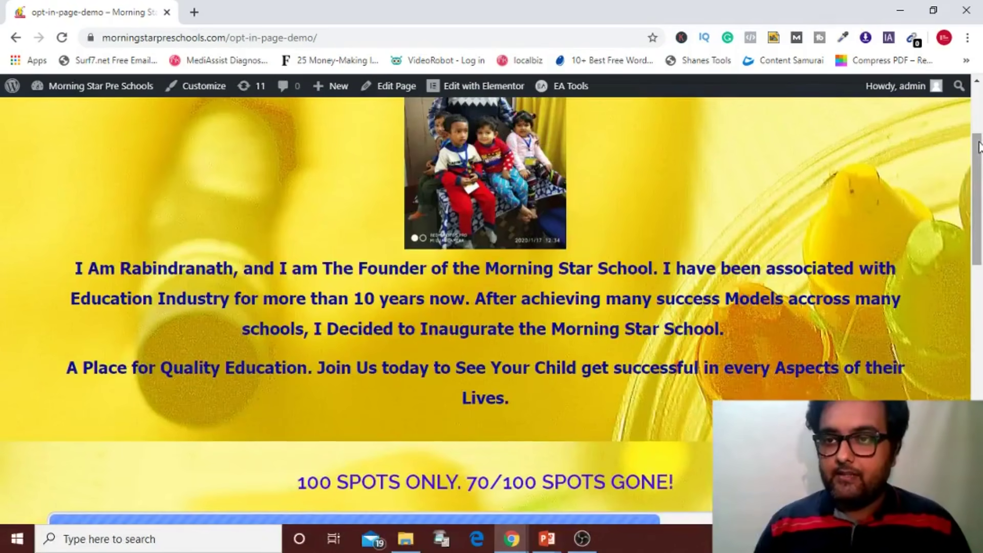
left_click_drag(979, 146, 979, 98)
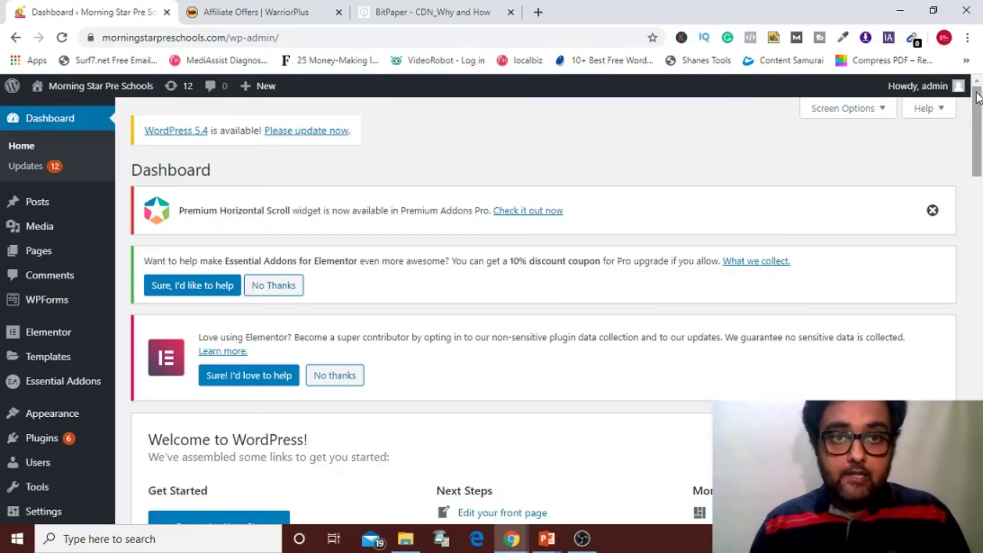
- Create a new WordPress page titled "Landing-page-demo"
mouse_move(32, 258)
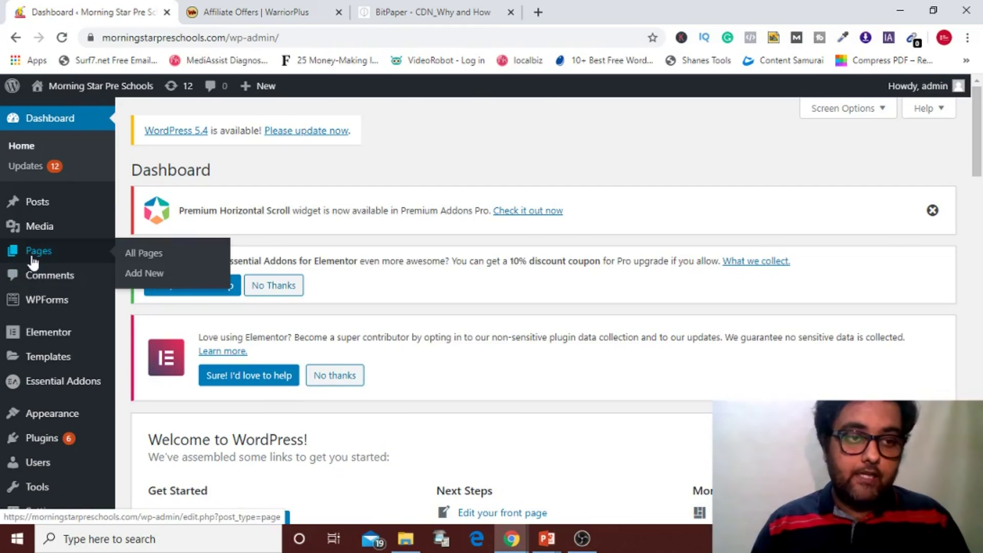
left_click(150, 274)
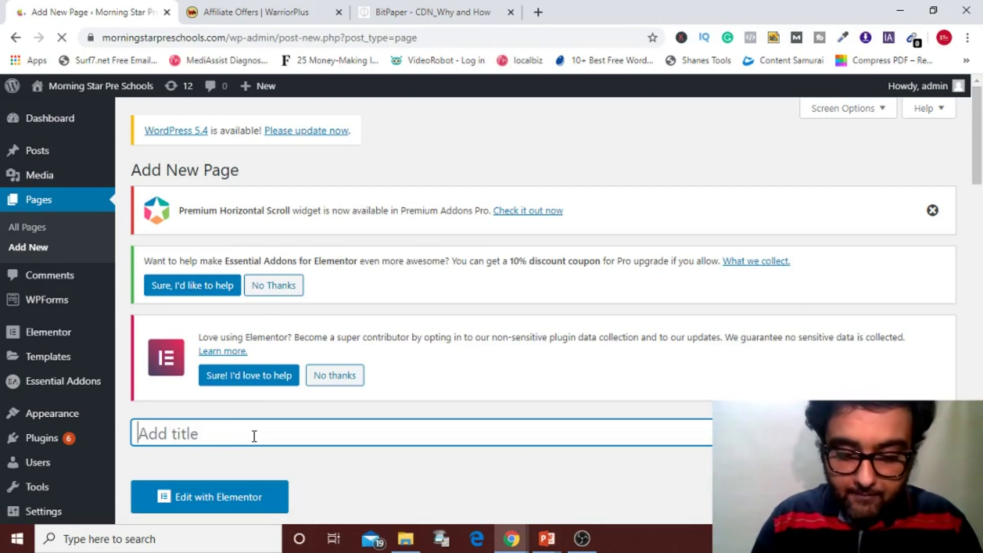
type("Land")
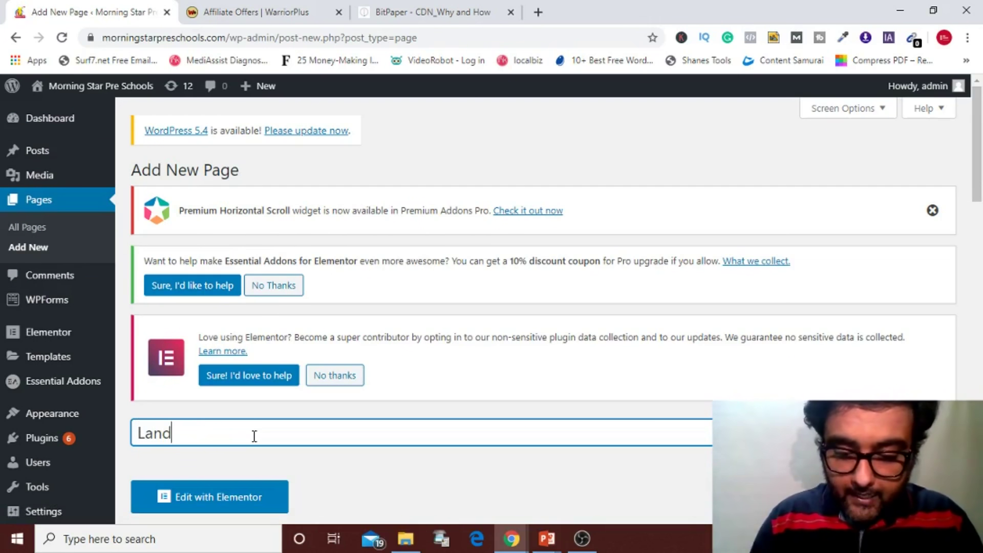
type("ing-pa")
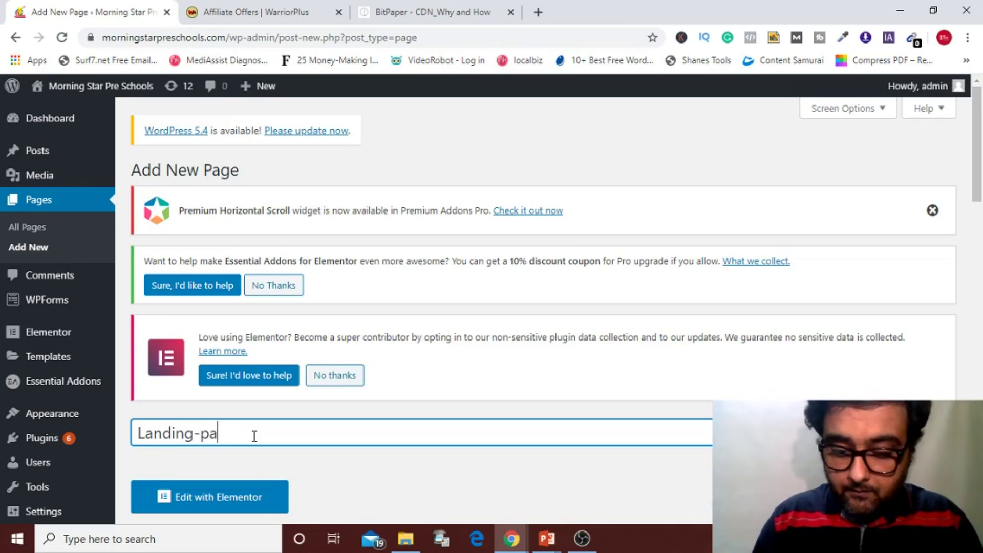
type("ge-demo")
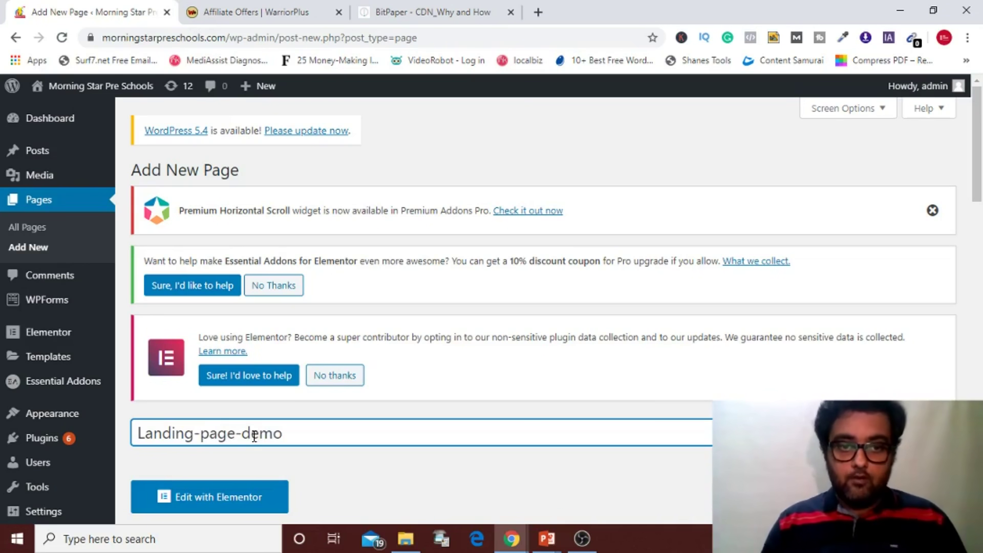
- Set the page's template to Elementor Canvas and publish the page
left_click_drag(979, 154, 980, 279)
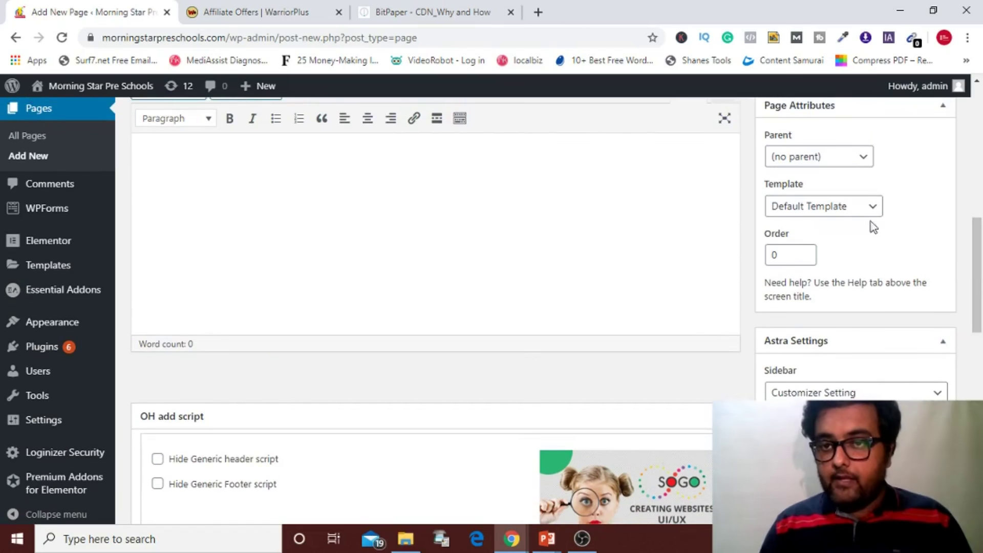
left_click(875, 214)
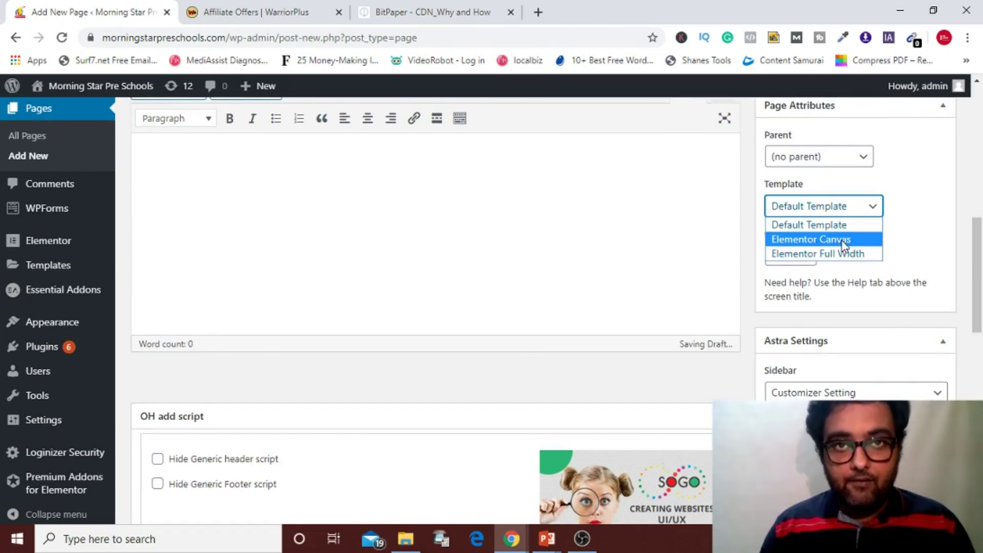
left_click(843, 241)
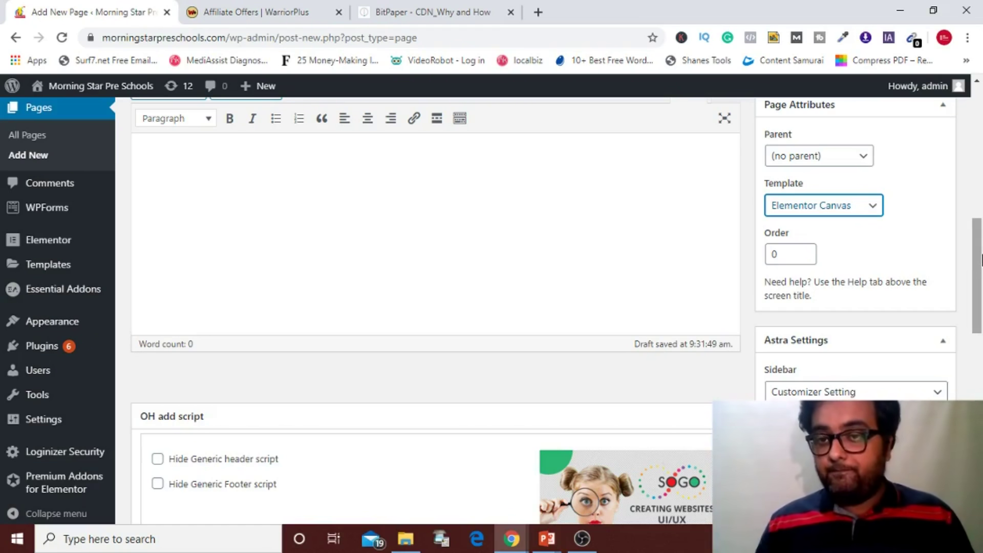
left_click_drag(978, 256, 980, 184)
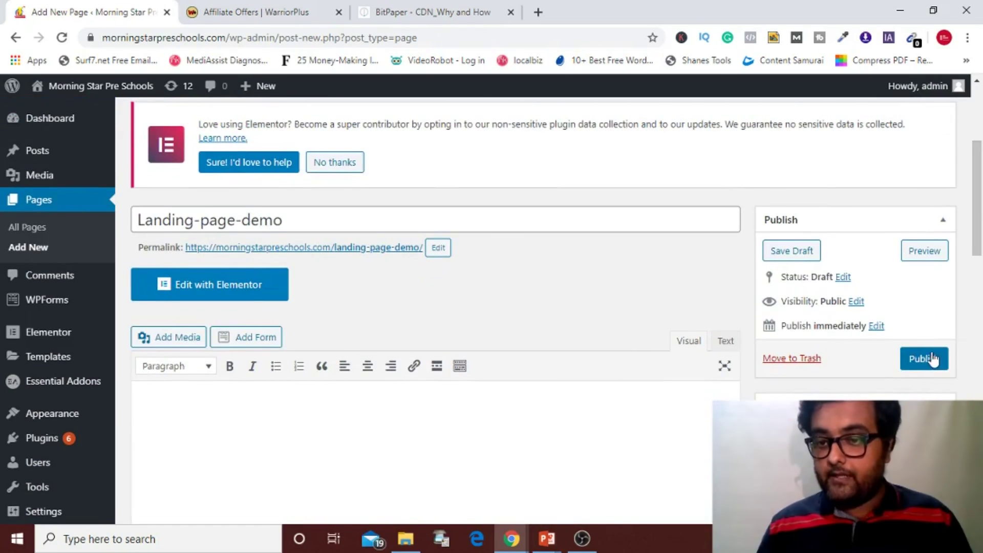
left_click(927, 360)
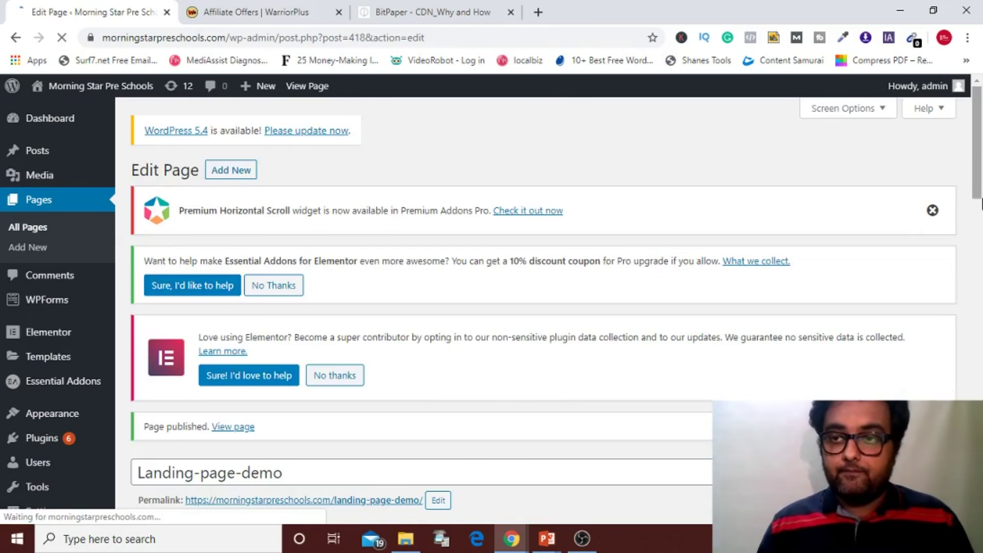
- Open Landing-page-demo in the Elementor editor and check the top of the finished opt-in page as a reference
left_click_drag(981, 163, 980, 221)
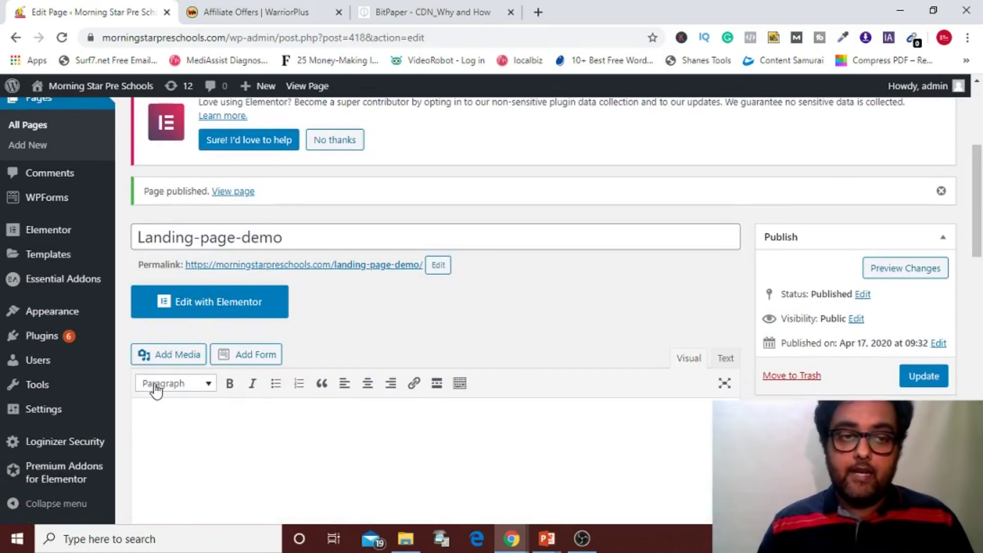
left_click(192, 307)
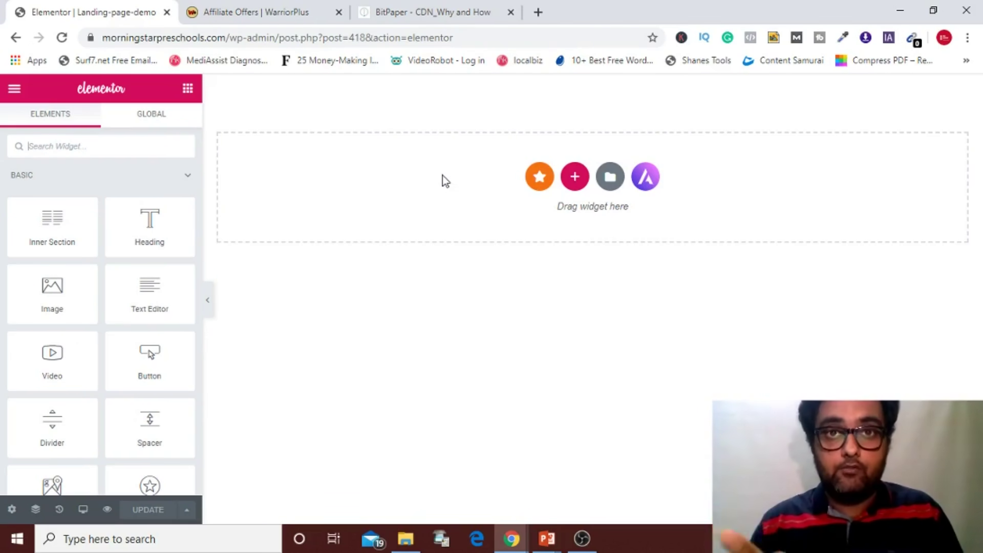
key("alt+Tab")
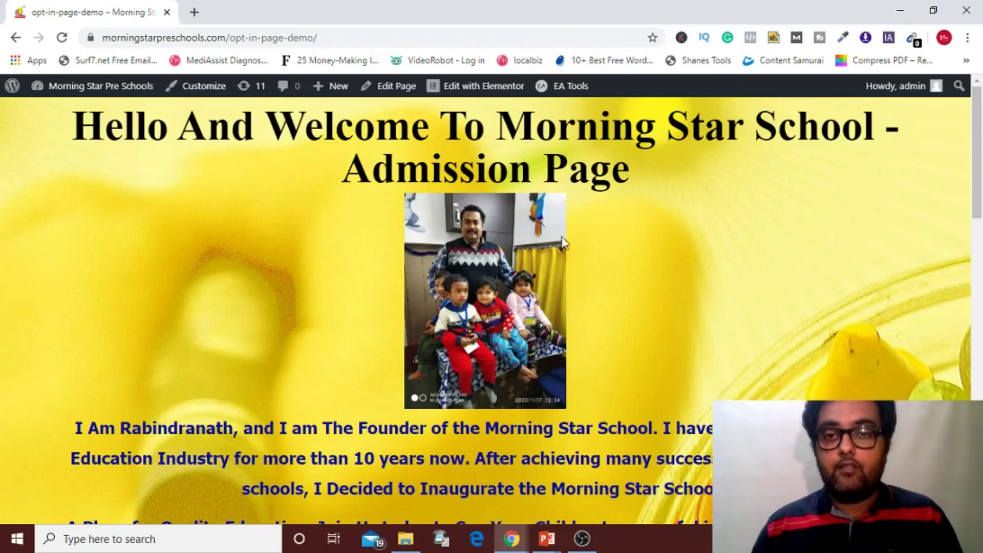
mouse_move(976, 188)
left_mouse_down()
mouse_move(979, 455)
mouse_move(979, 177)
left_mouse_up()
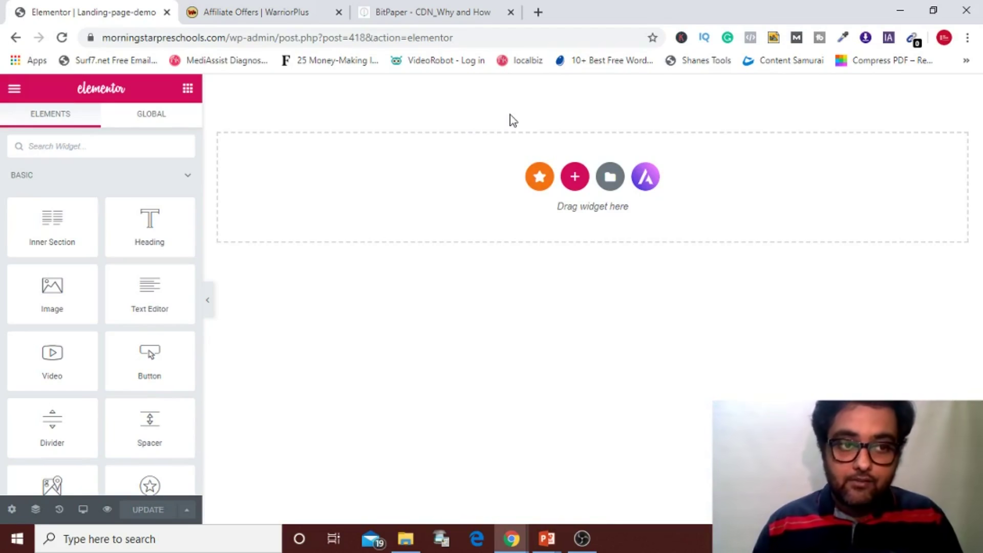
- Add a single-column section to the page and give it the background type that offers a color and an image
left_click(575, 178)
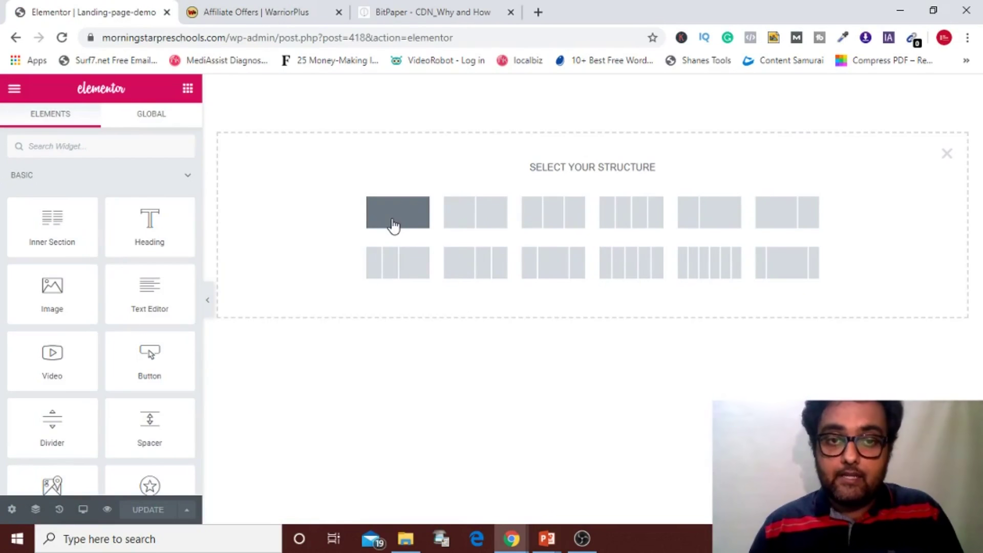
left_click(393, 225)
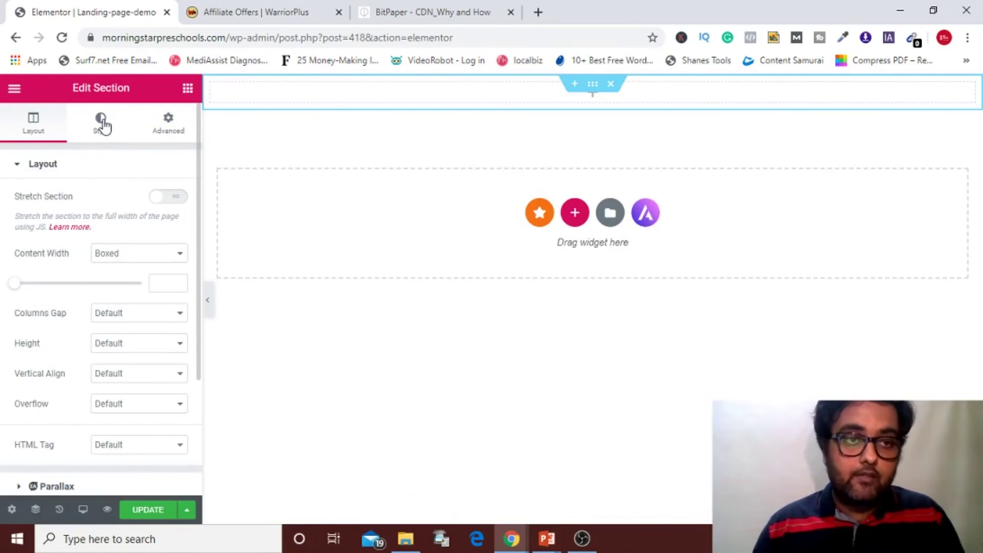
left_click(102, 122)
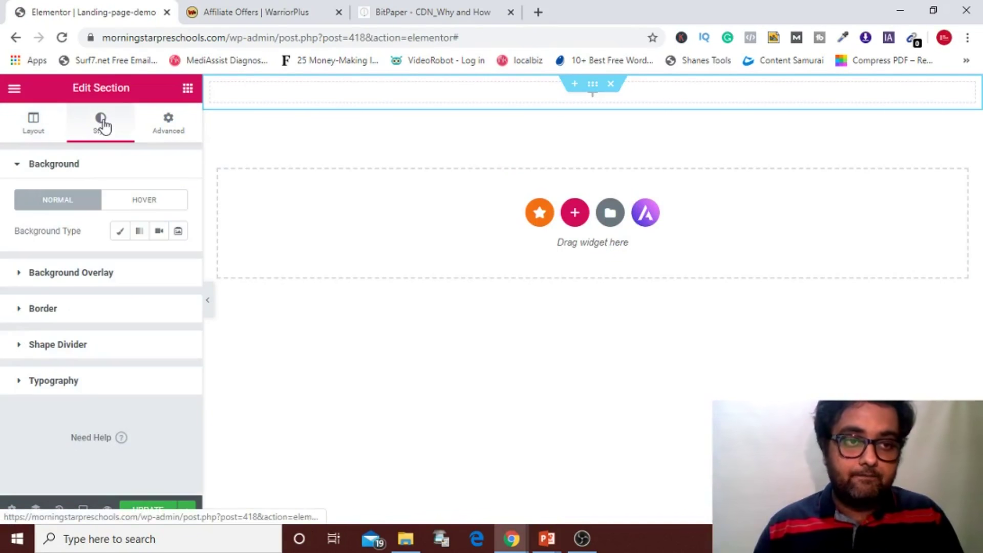
left_click(120, 233)
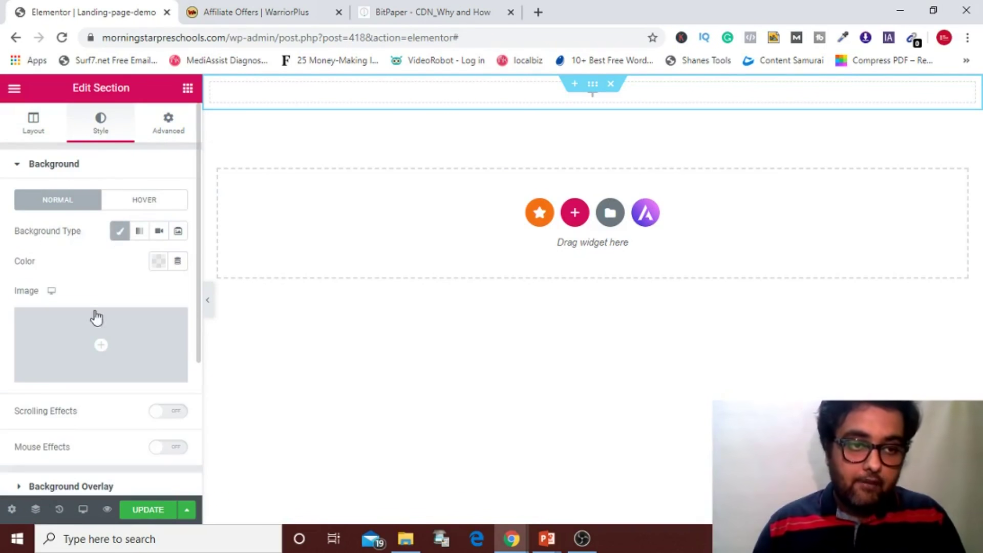
- Set the section's background image to bg-09-free-img.jpg from the media library
left_click(94, 353)
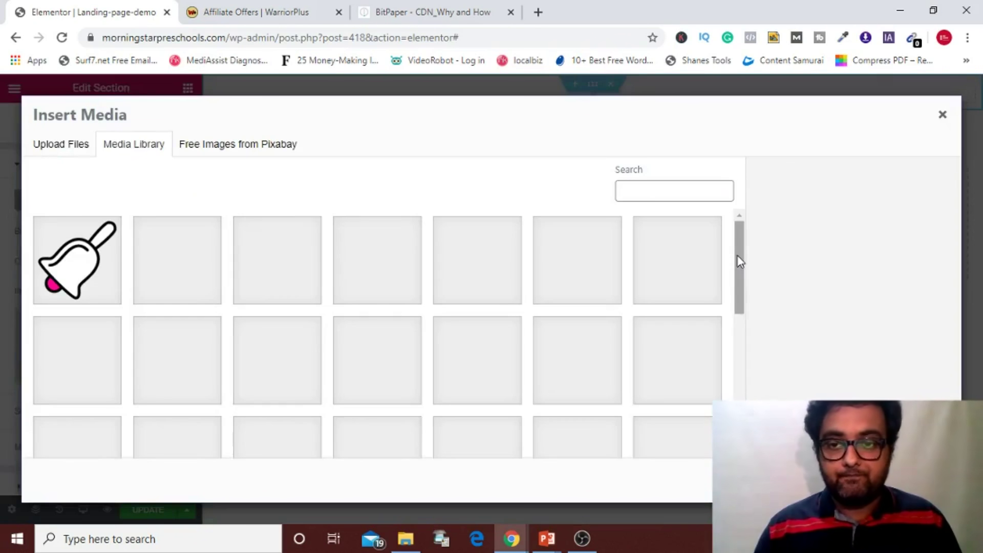
left_click_drag(738, 261, 740, 395)
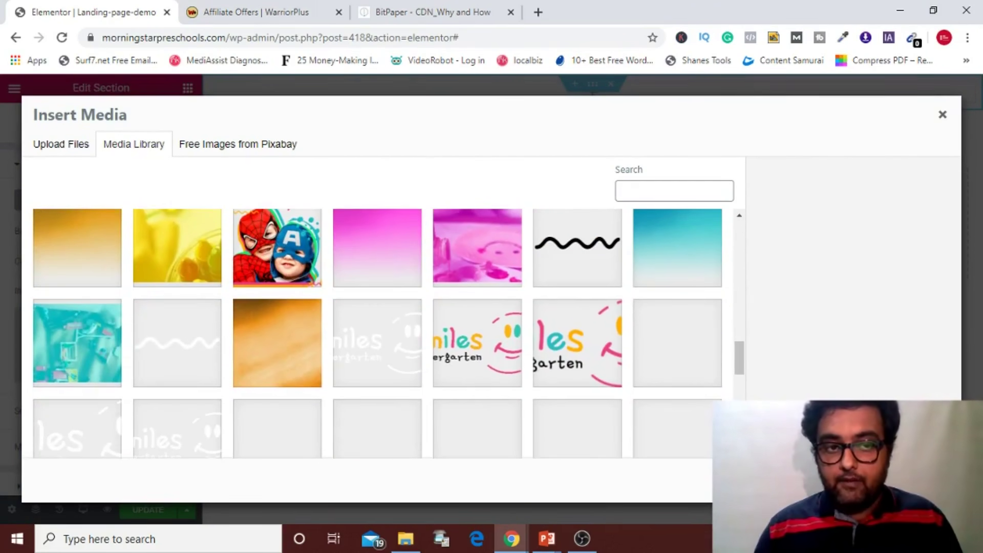
left_click(195, 259)
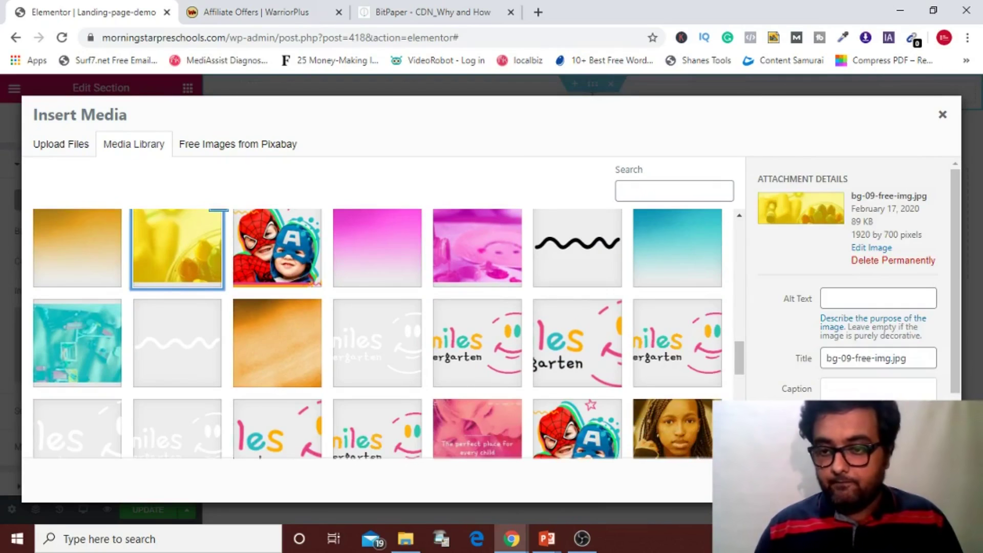
left_click(919, 481)
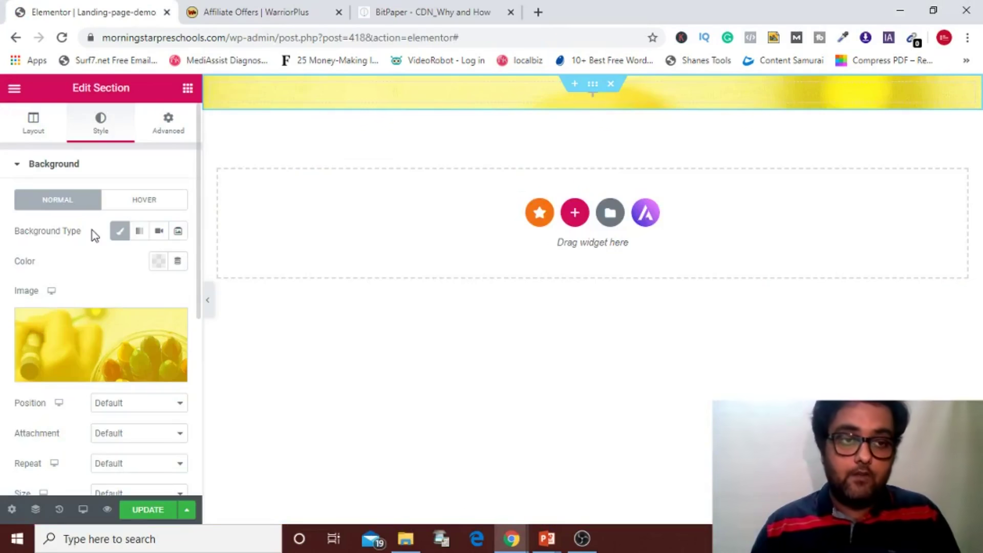
- Add a Heading widget to the section and replace its text with "Hello And Welcome To Morning Star School - Admission Page" copied from the opt-in page
left_click(187, 91)
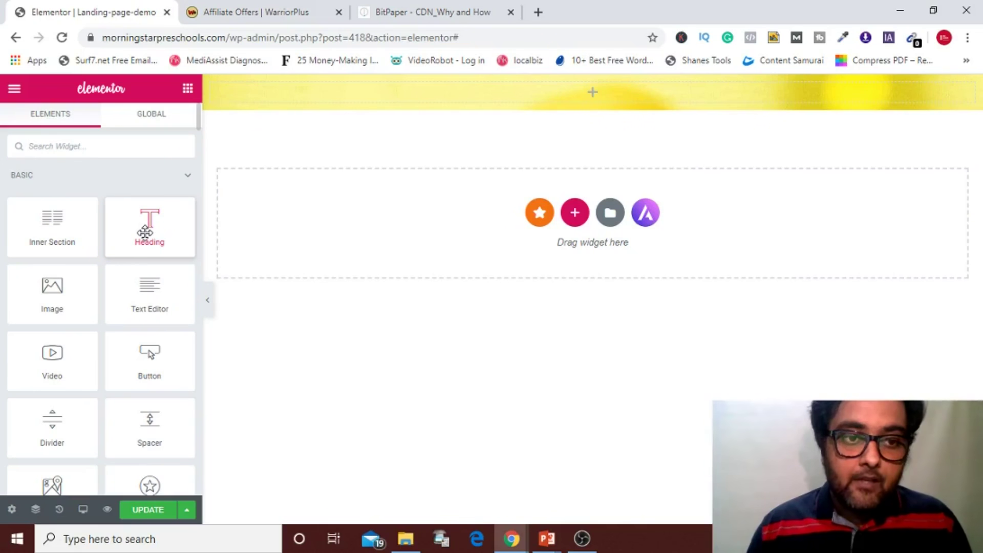
left_click_drag(145, 233, 507, 101)
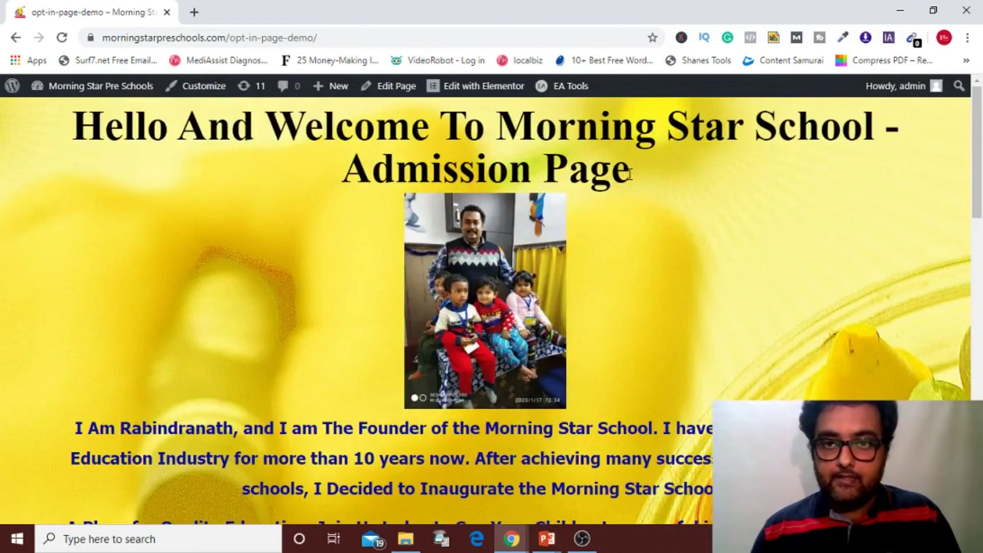
left_click_drag(630, 174, 87, 134)
key("ctrl+c")
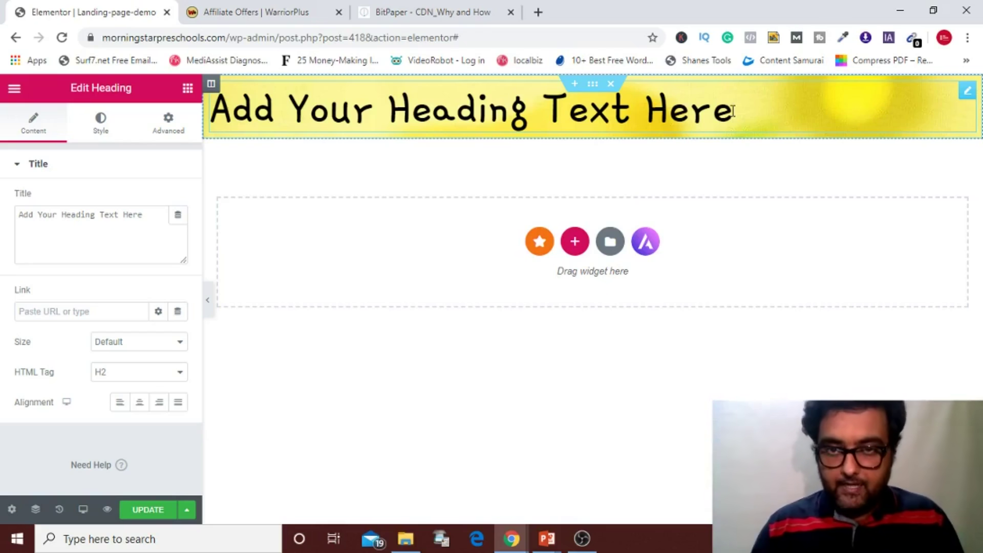
left_click_drag(733, 112, 217, 115)
key("BackSpace")
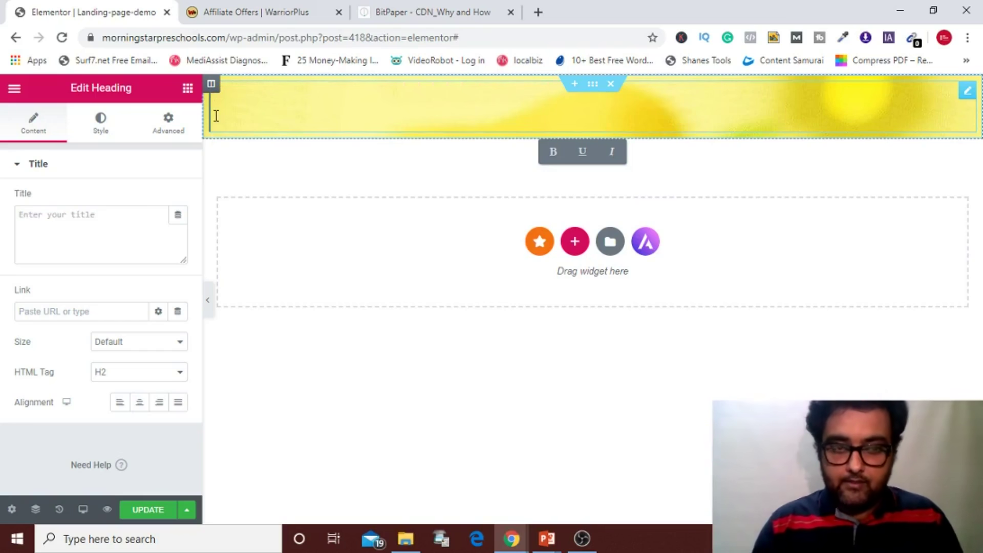
key("ctrl+v")
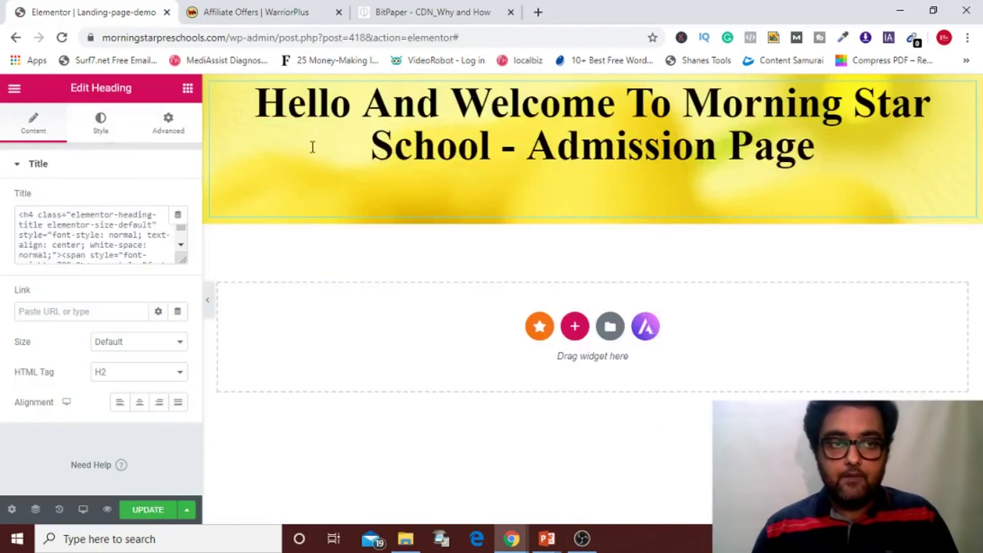
- Add an Image widget below the heading and insert the media library photo of the founder with the children
left_click(188, 90)
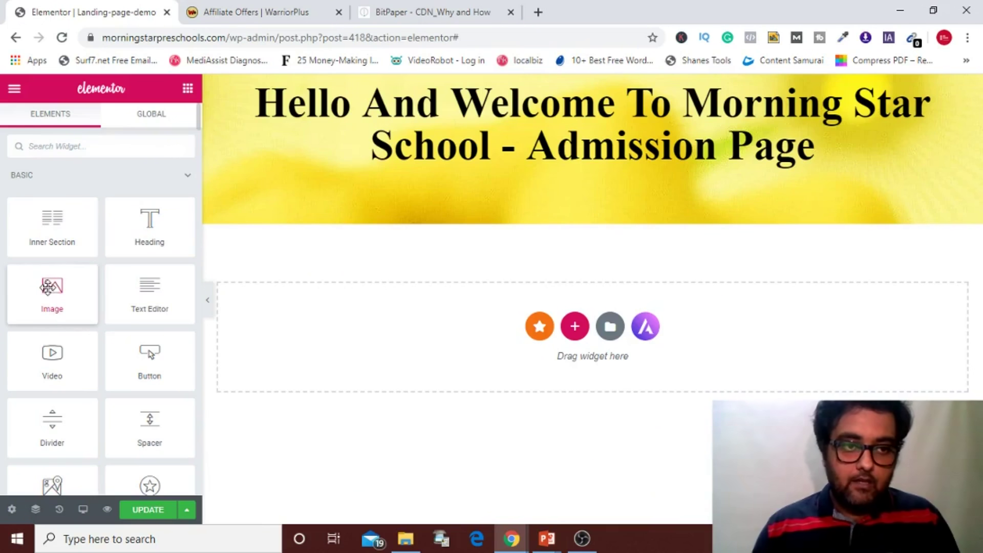
left_click_drag(48, 287, 557, 174)
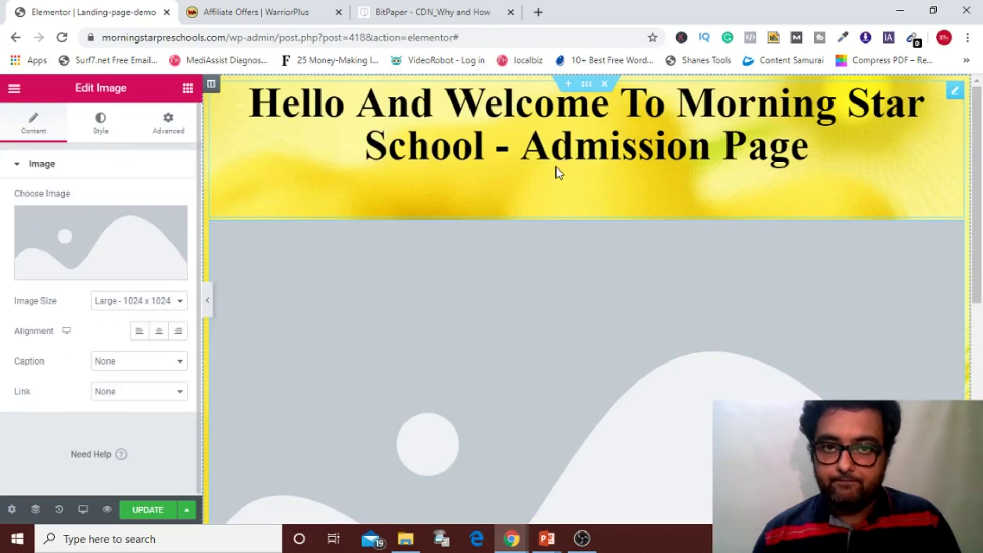
left_click(101, 247)
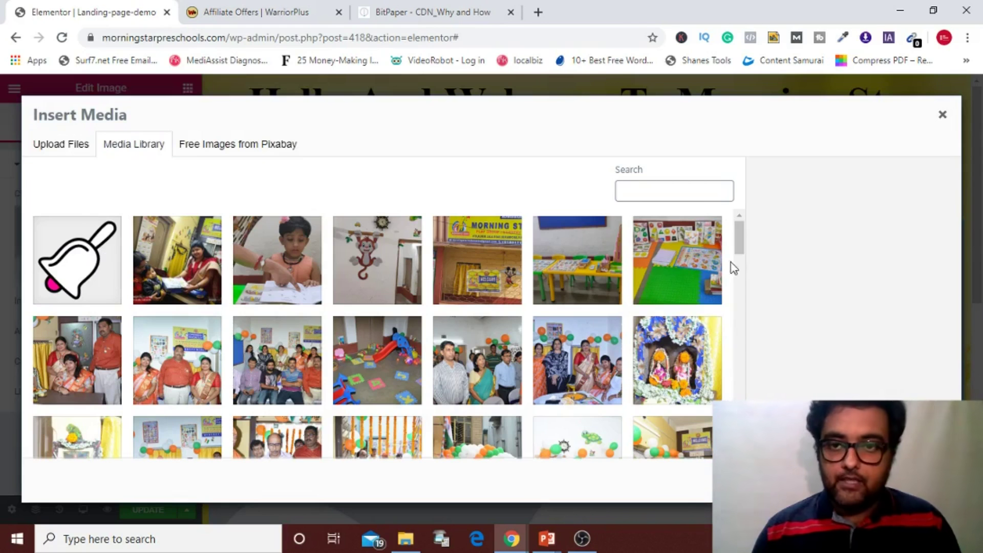
left_click_drag(745, 247, 744, 262)
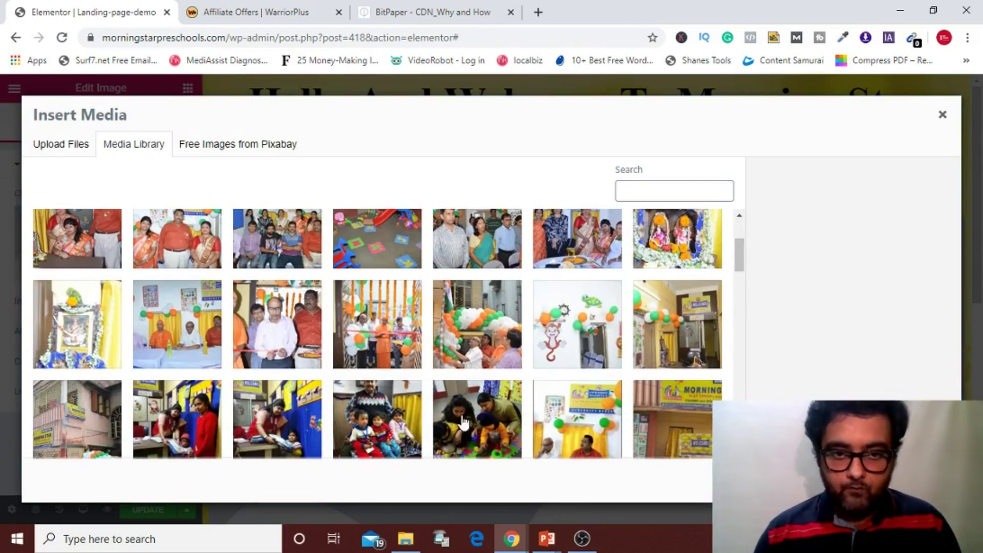
left_click(402, 412)
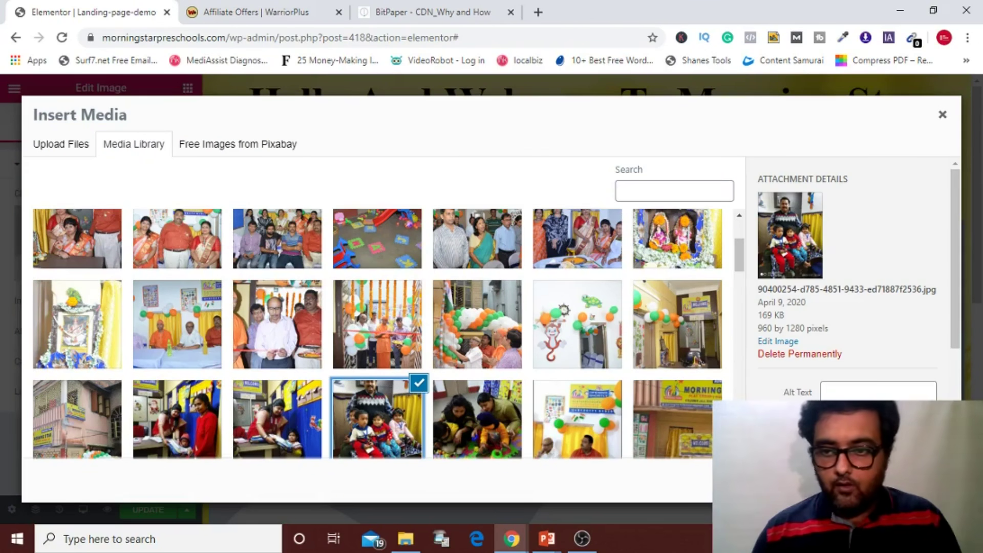
left_click(918, 480)
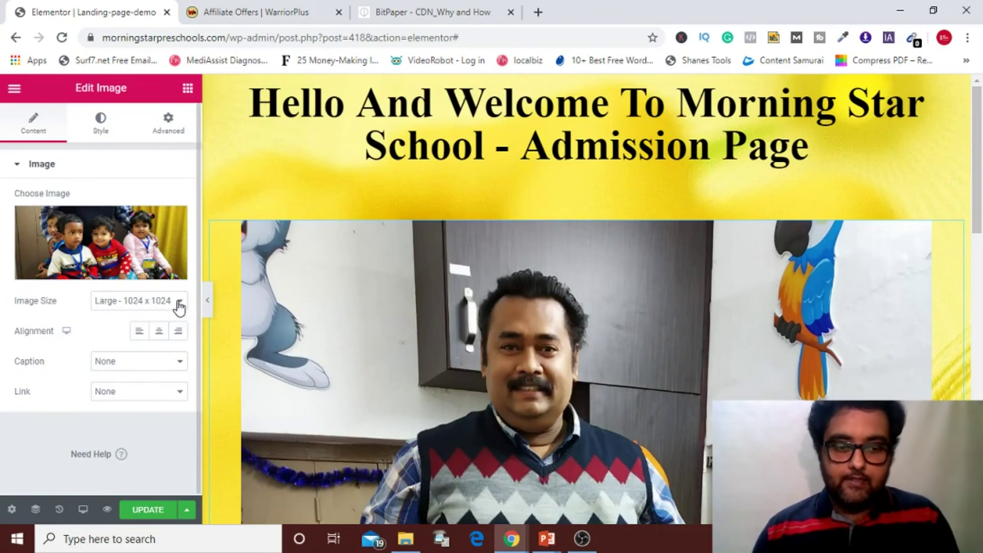
- Set the photo's image size to Medium - 300 x 300 and compare the result with the opt-in page
key("alt+Tab")
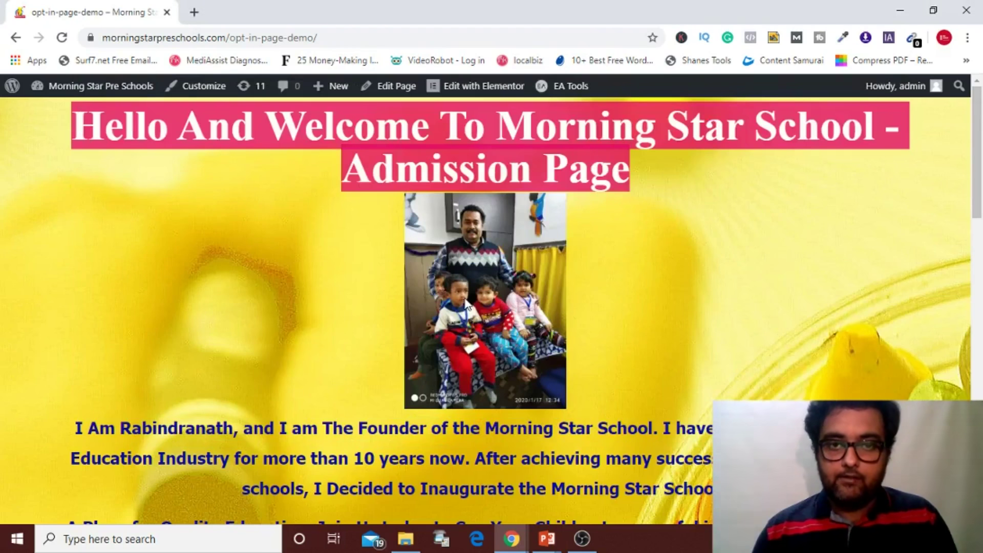
key("alt+Tab")
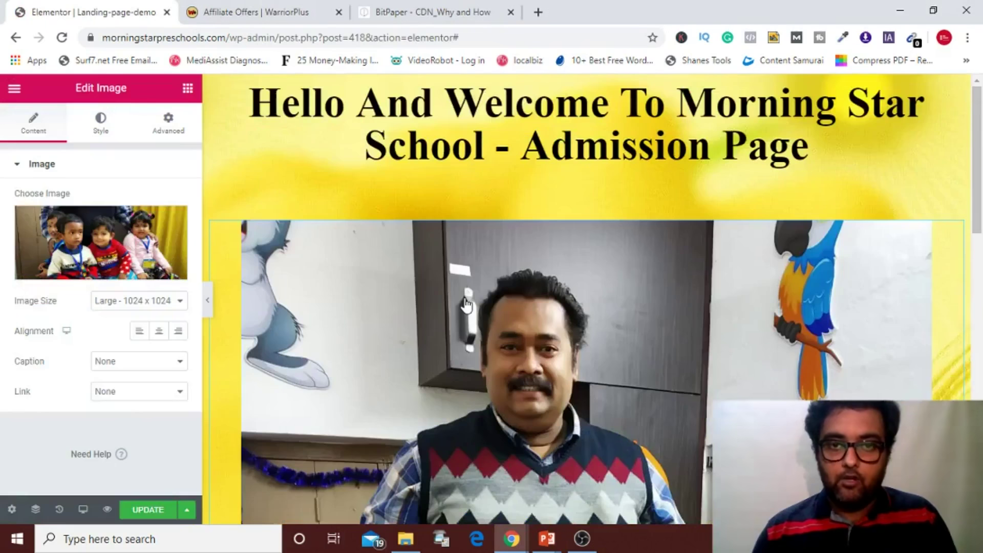
left_click(181, 306)
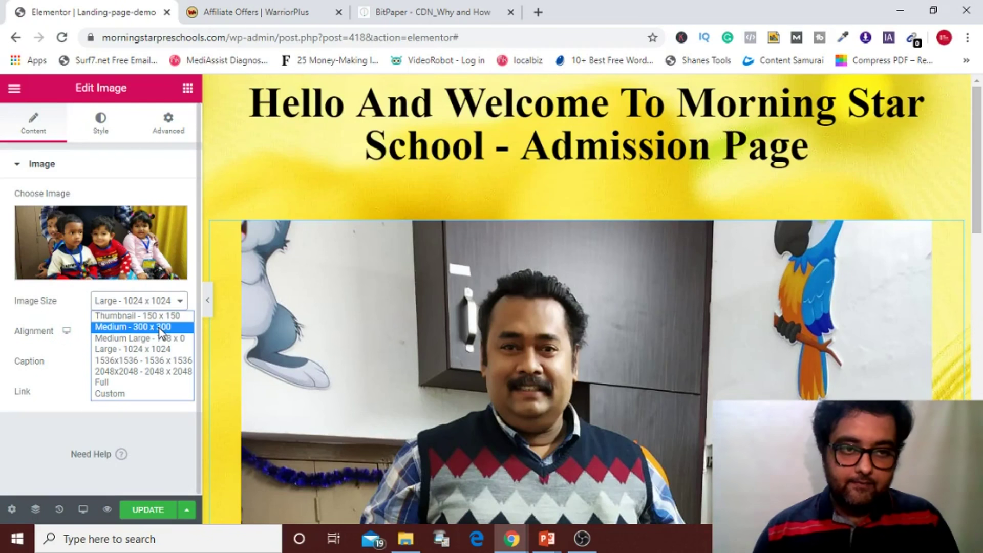
left_click(158, 328)
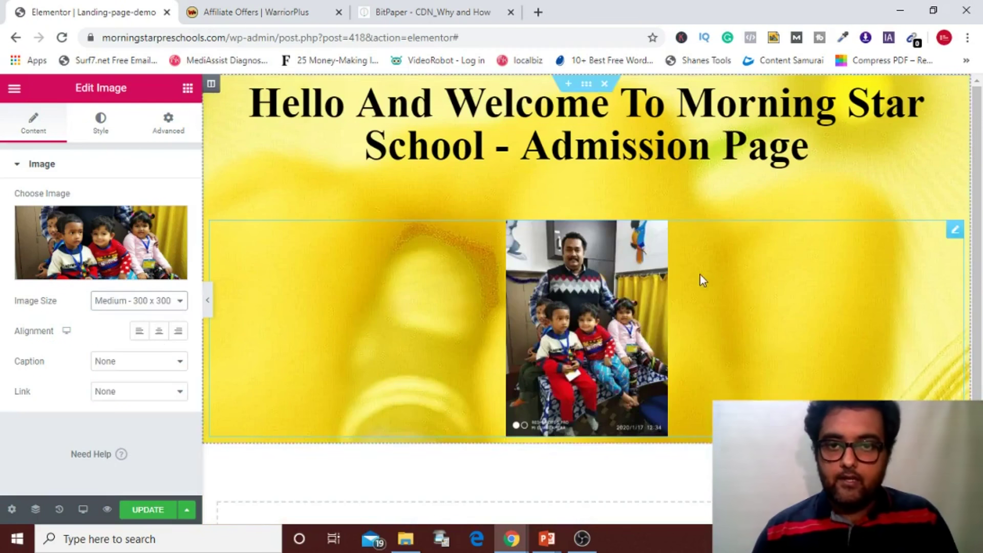
key("alt+Tab")
key("alt+Tab")
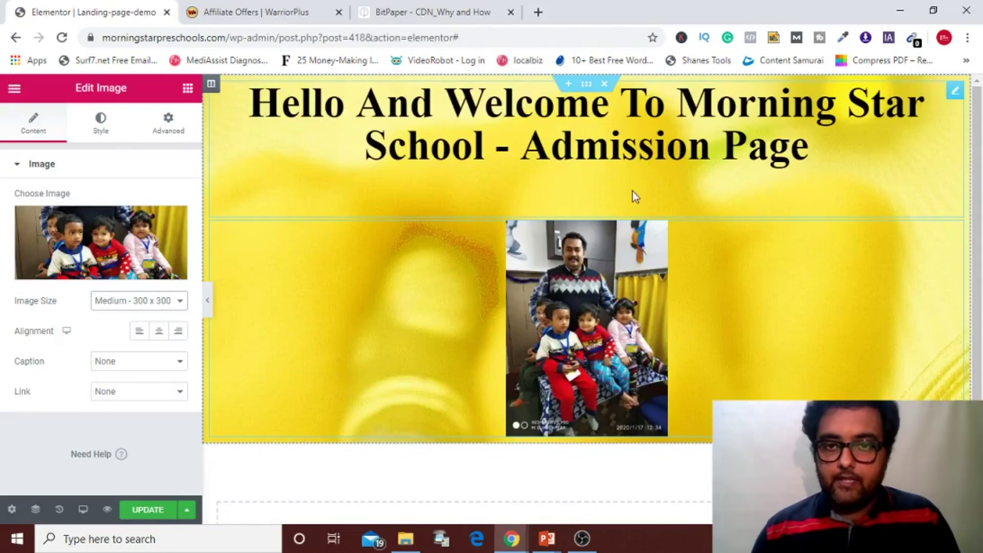
key("alt+Tab")
key("alt+Tab")
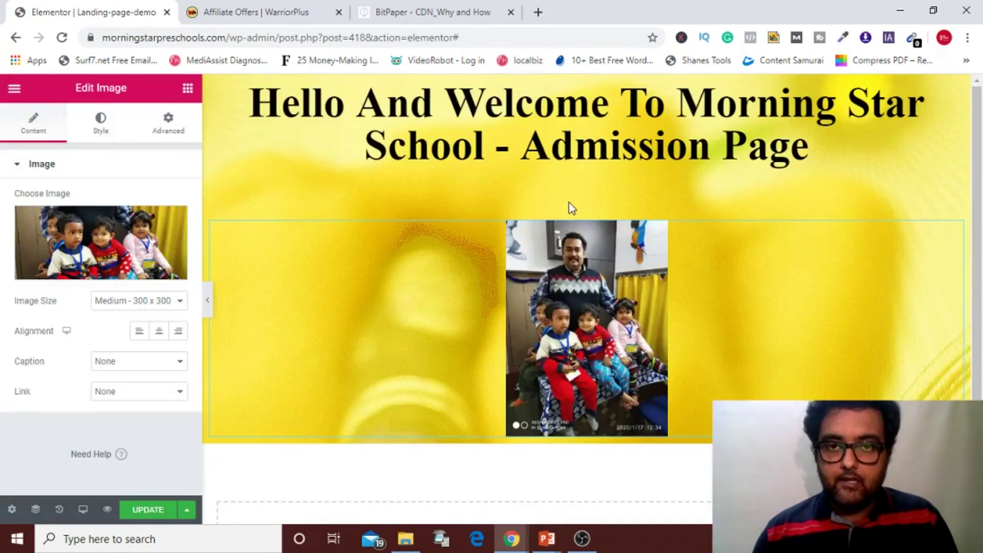
- Remove the empty line below the welcome heading's text so the photo sits directly beneath it
left_click(586, 195)
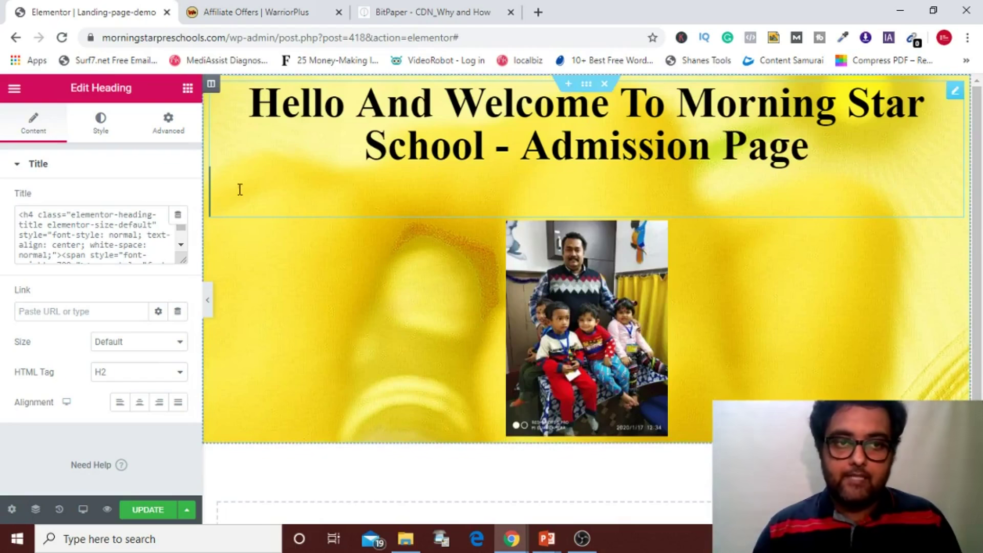
key("BackSpace")
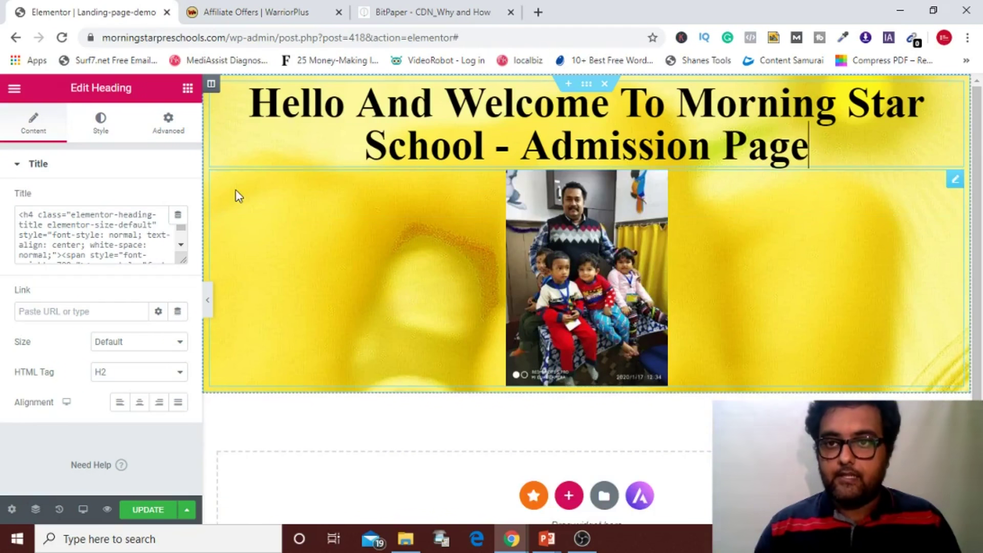
left_click(266, 273)
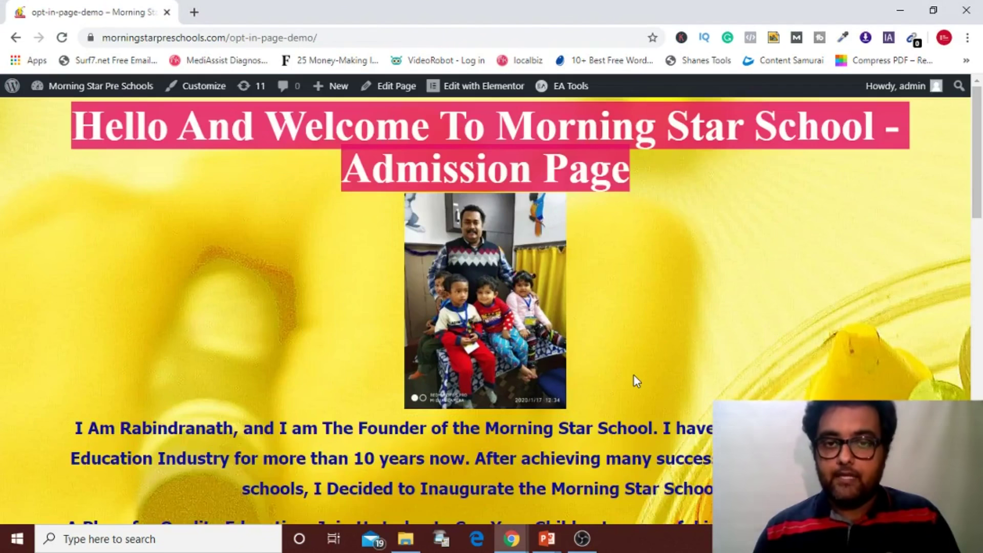
- Copy the two founder introduction paragraphs beneath the photo on the opt-in page and return to the Elementor editor
left_click(634, 381)
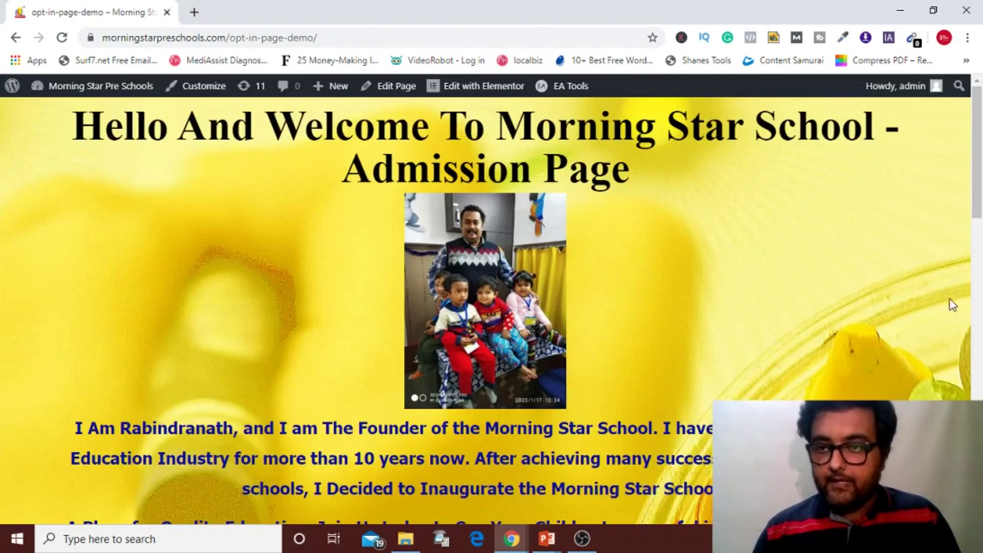
scroll(741, 283, "down", 4)
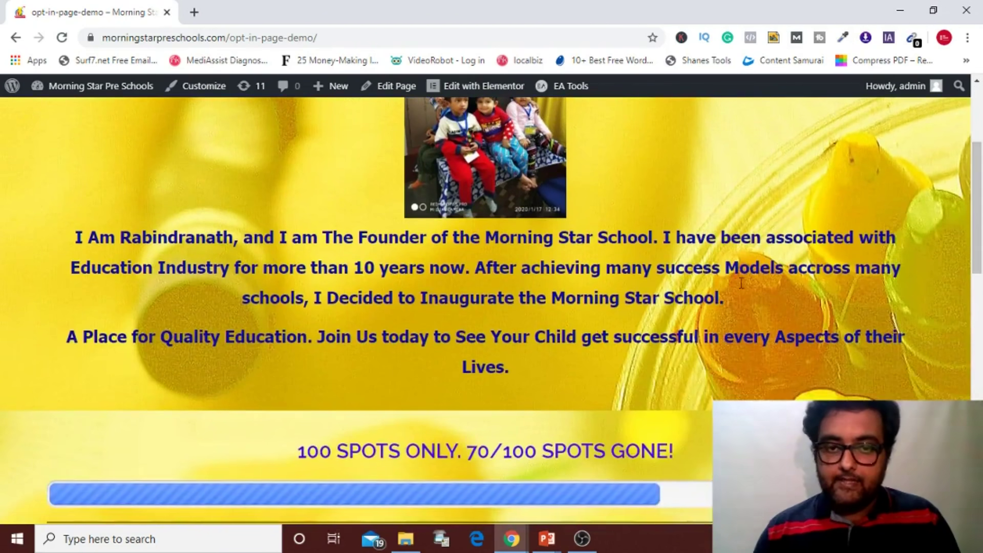
left_click_drag(511, 364, 80, 229)
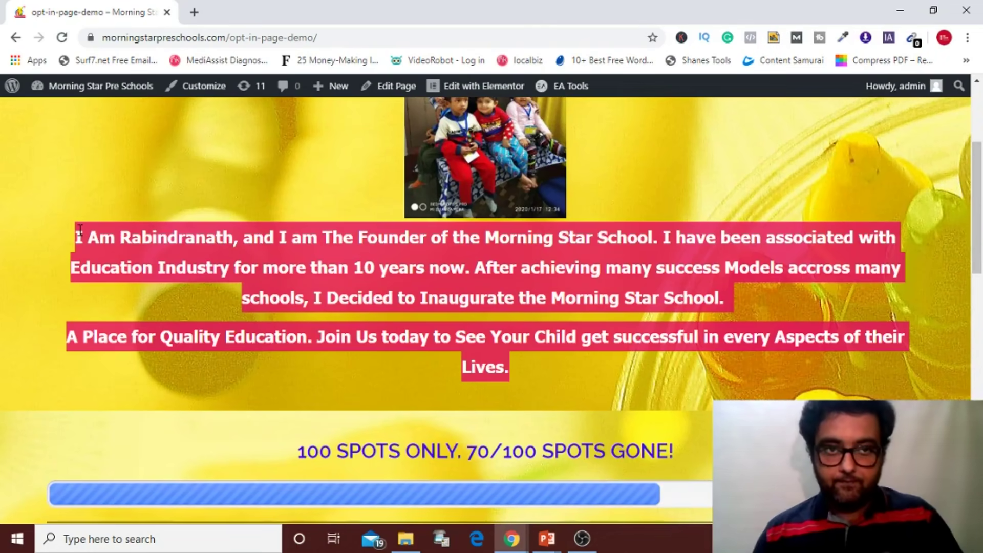
key("alt+Tab")
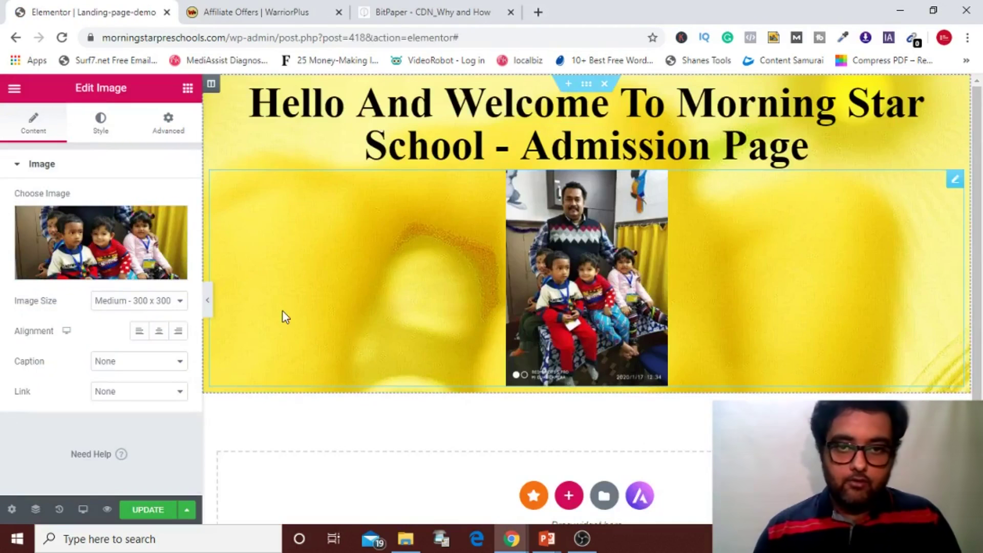
- Add a Heading widget below the photo and replace its placeholder text with the copied founder introduction
left_click(188, 90)
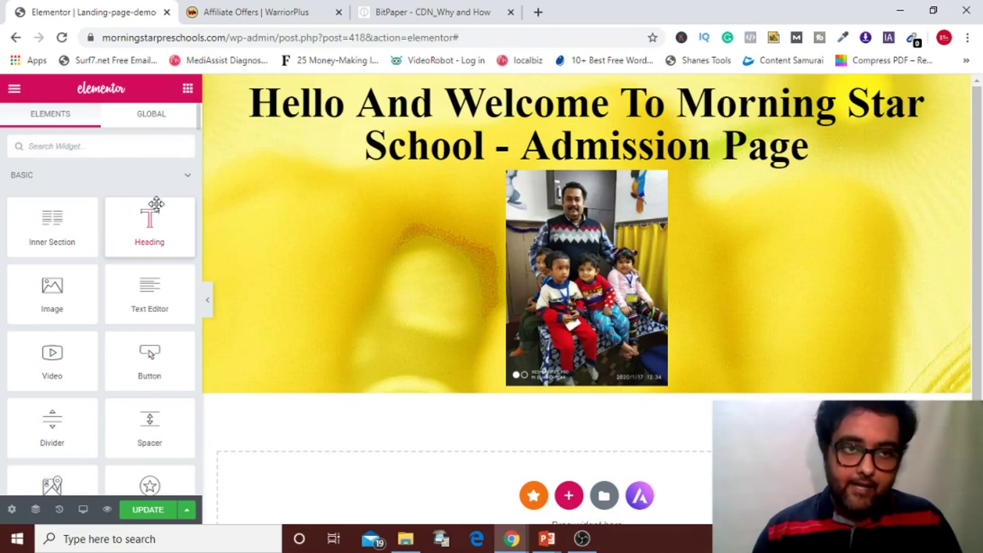
left_click_drag(152, 213, 461, 362)
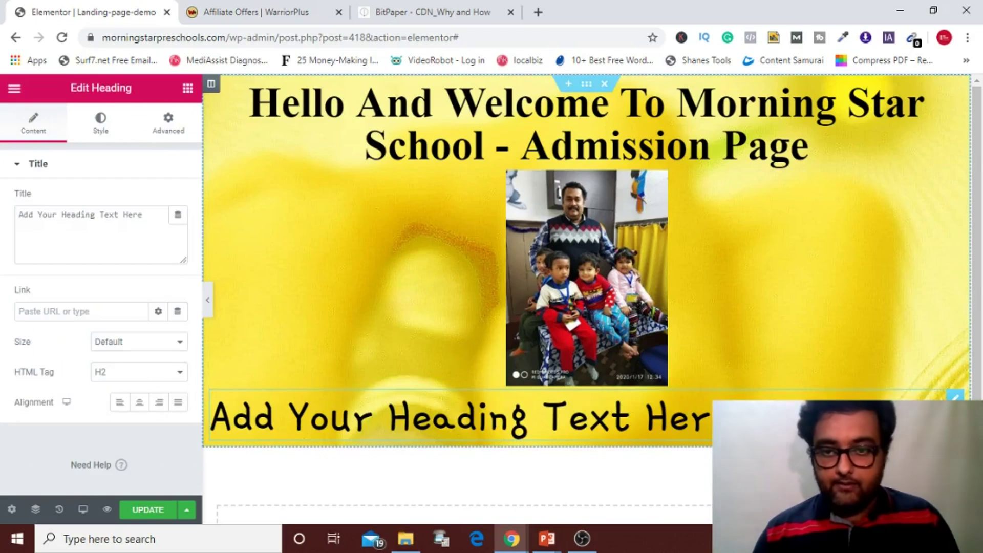
left_click_drag(733, 417, 220, 427)
left_click(220, 427)
key("ctrl+v")
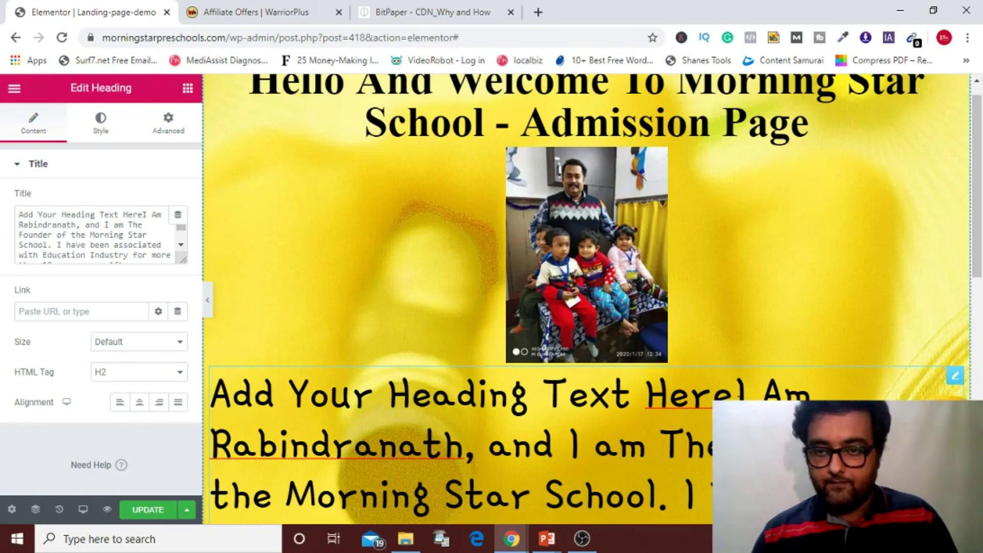
key("BackSpace")
key("BackSpace")
key("BackSpace")
key("BackSpace")
key("BackSpace")
key("BackSpace")
key("BackSpace")
key("BackSpace")
key("BackSpace")
key("BackSpace")
key("BackSpace")
key("BackSpace")
key("BackSpace")
key("BackSpace")
key("BackSpace")
key("BackSpace")
key("BackSpace")
key("BackSpace")
key("BackSpace")
key("BackSpace")
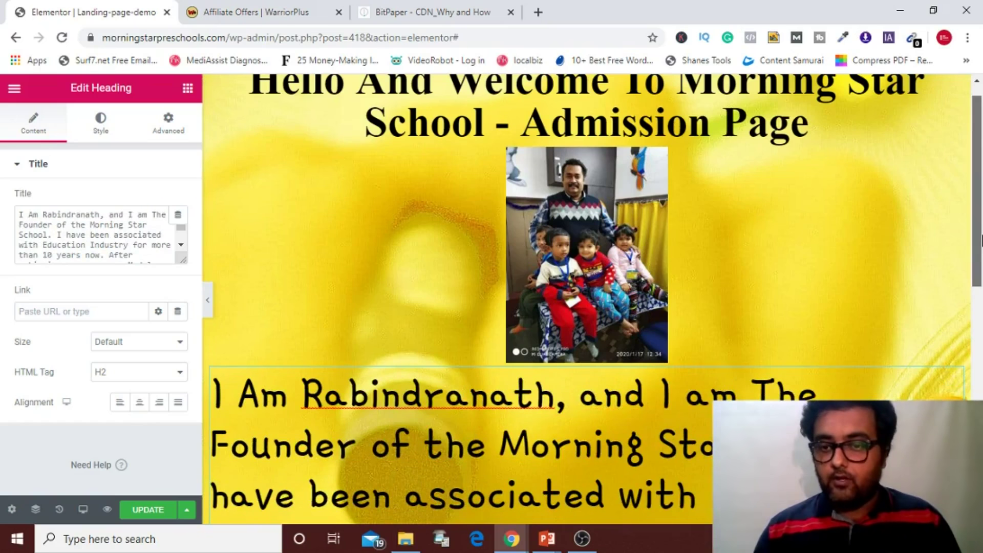
- Try H6 and H4 as the HTML tag of the founder introduction heading
left_click_drag(982, 269, 981, 402)
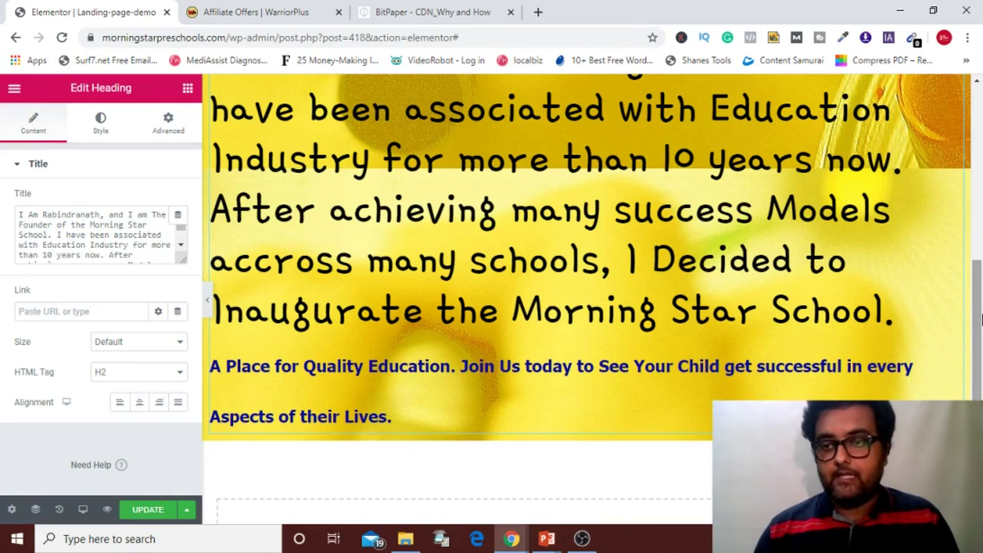
left_click_drag(981, 319, 981, 274)
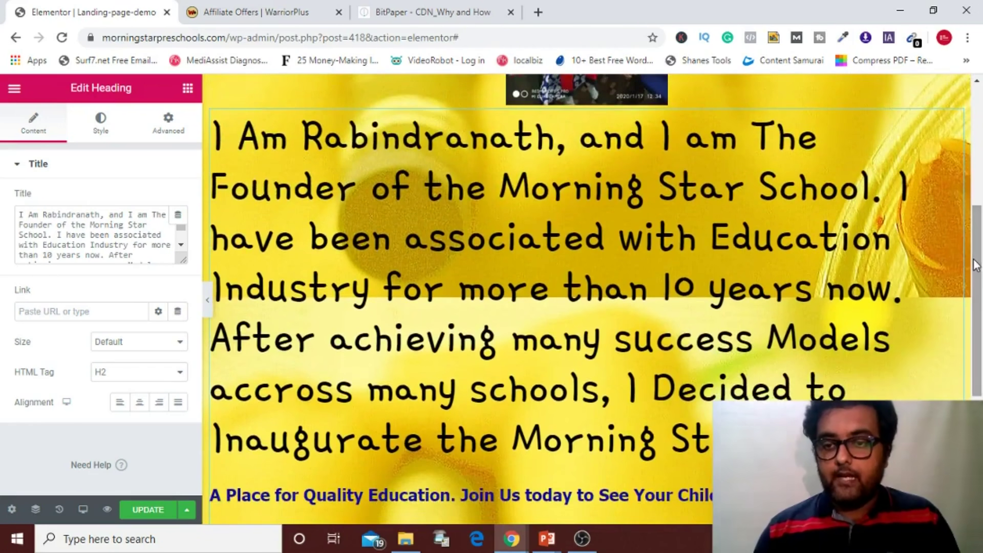
mouse_move(819, 424)
left_mouse_down()
mouse_move(798, 396)
mouse_move(584, 331)
mouse_move(371, 237)
mouse_move(261, 137)
mouse_move(215, 140)
mouse_move(534, 322)
mouse_move(592, 374)
mouse_move(819, 440)
left_mouse_up()
left_click(215, 139)
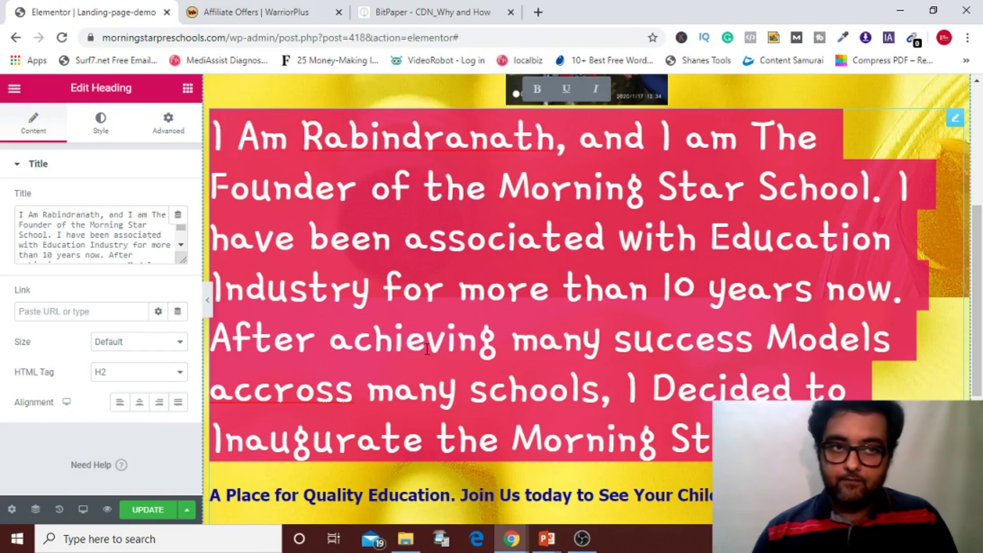
left_click(156, 377)
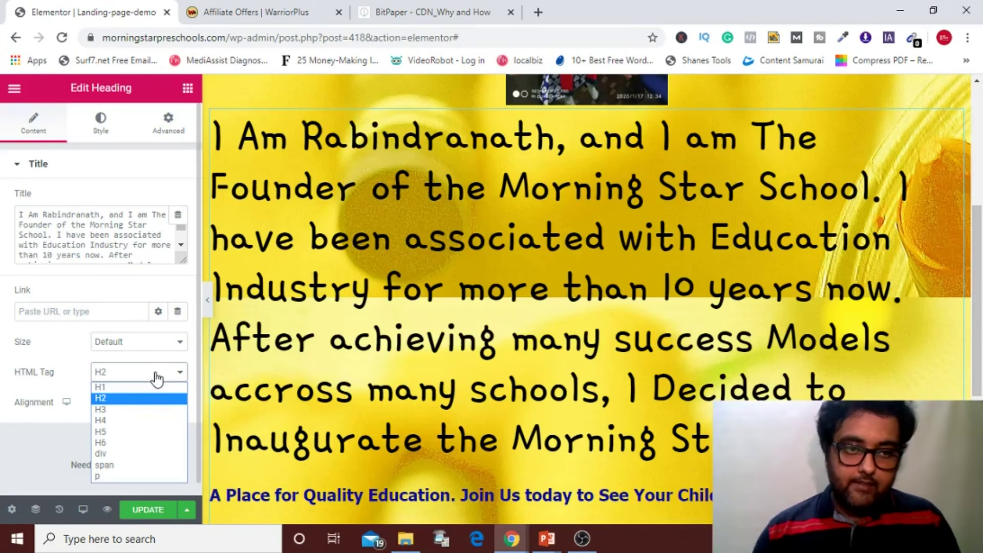
left_click(134, 443)
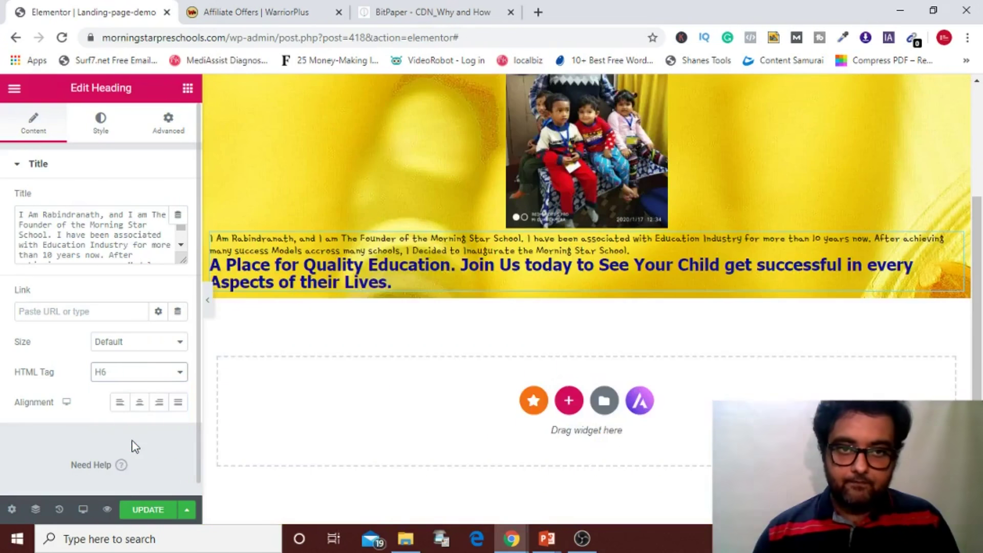
left_click(181, 378)
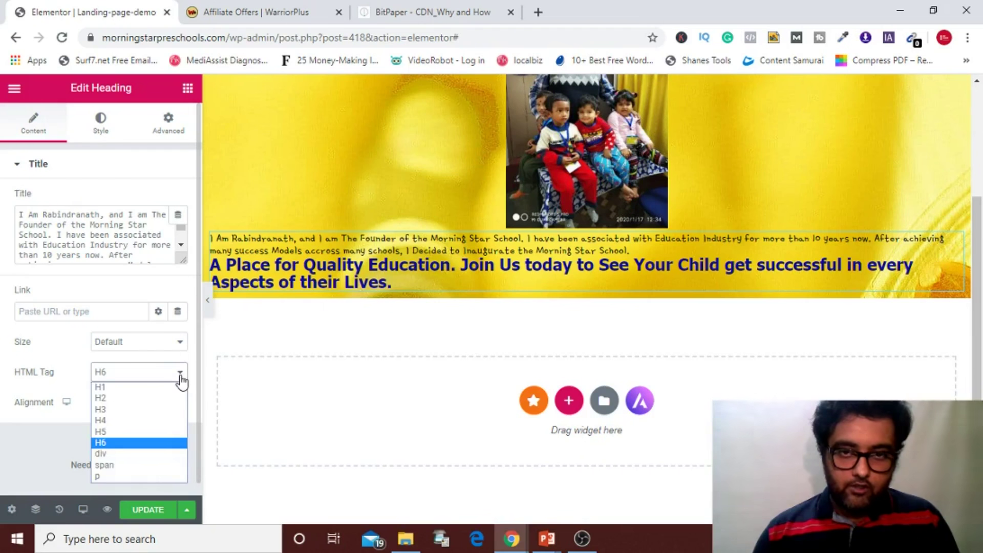
left_click(141, 421)
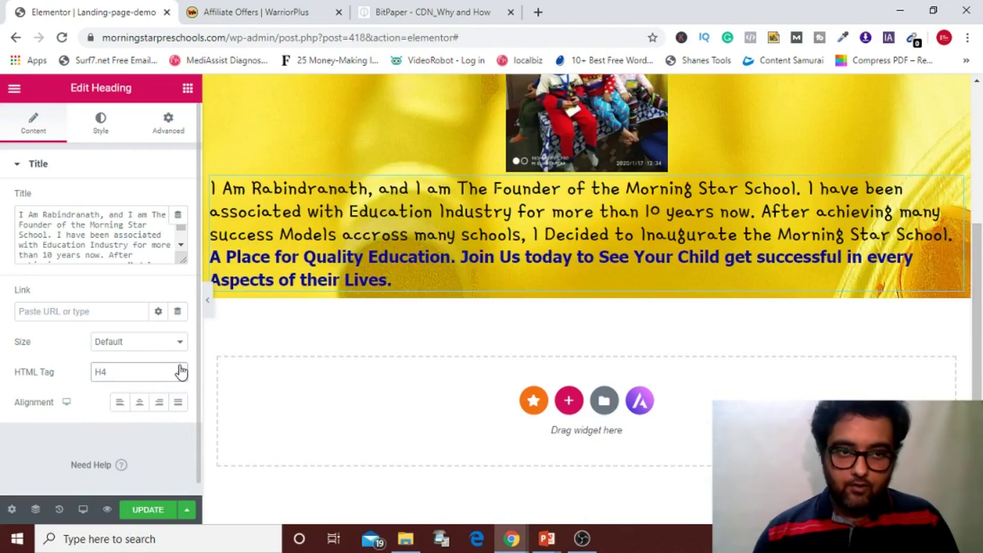
- Set the founder introduction heading's HTML tag to H3, compare it with the opt-in page, and center its text
left_click(181, 372)
left_click(149, 407)
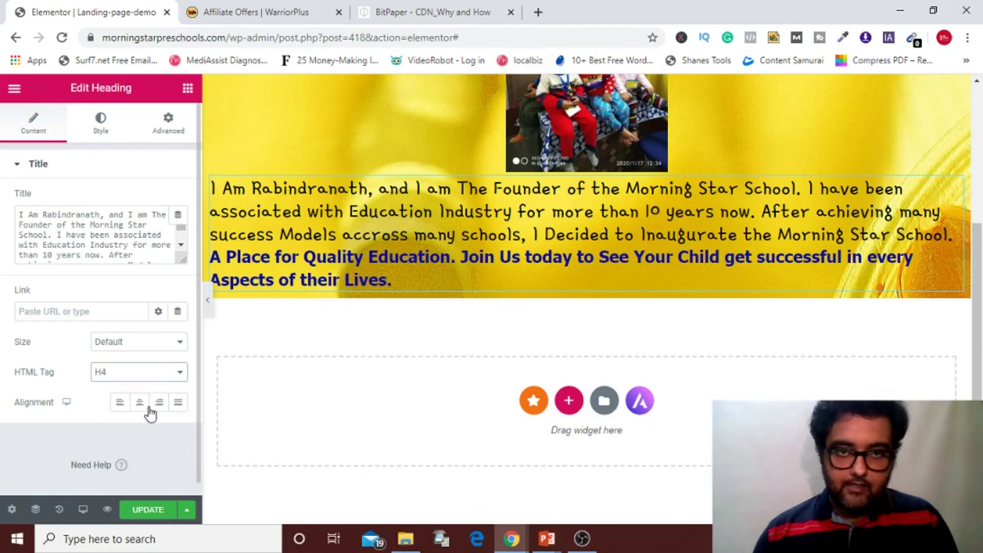
key("alt+Tab")
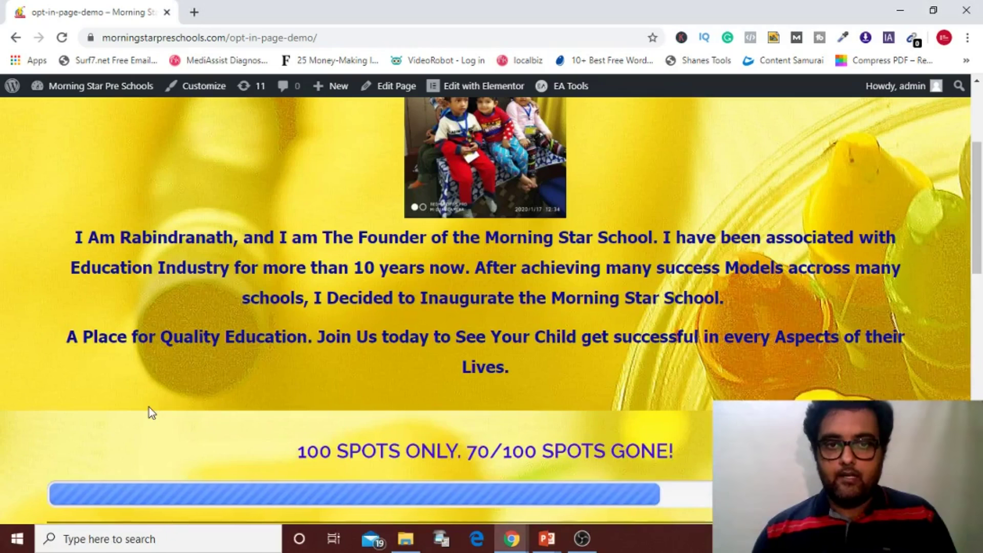
key("alt+Tab")
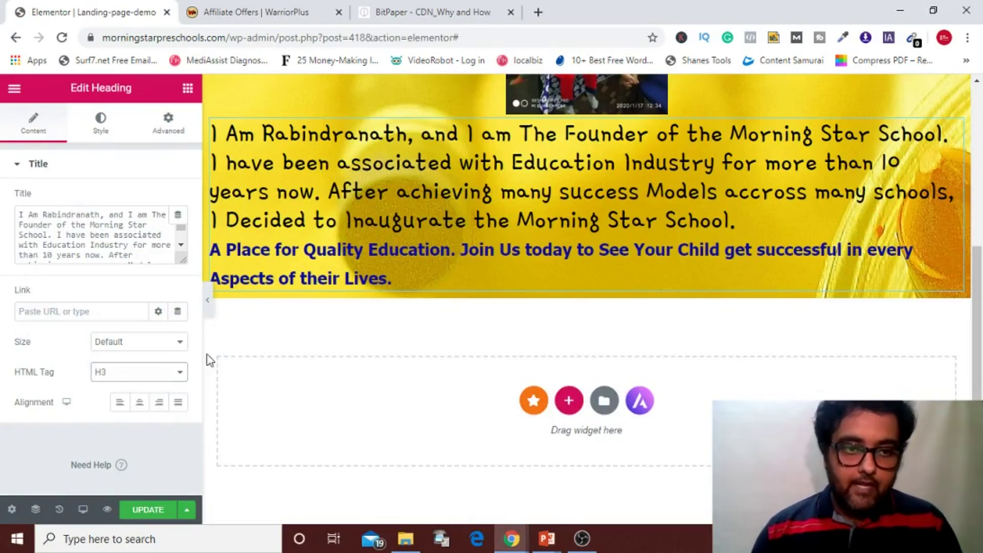
left_click(139, 403)
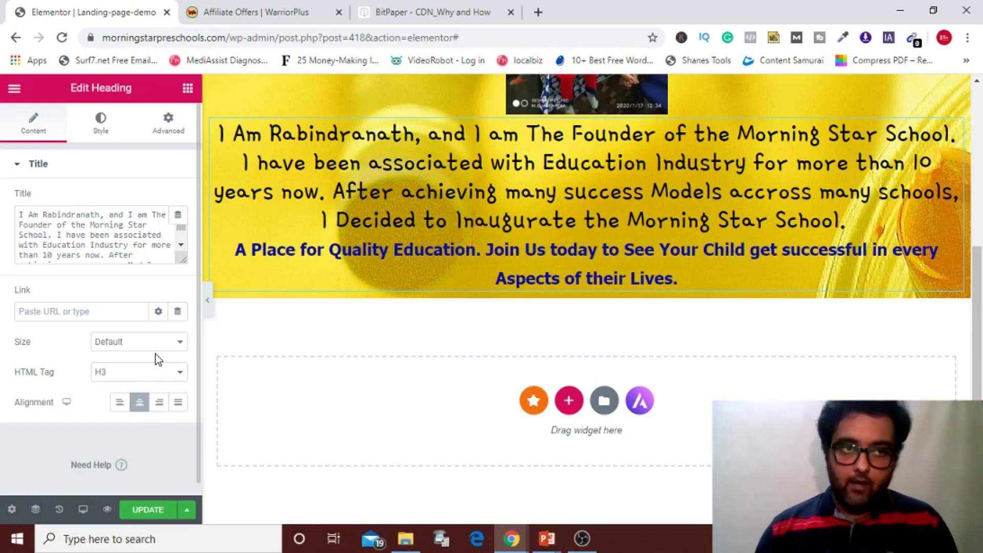
left_click(102, 121)
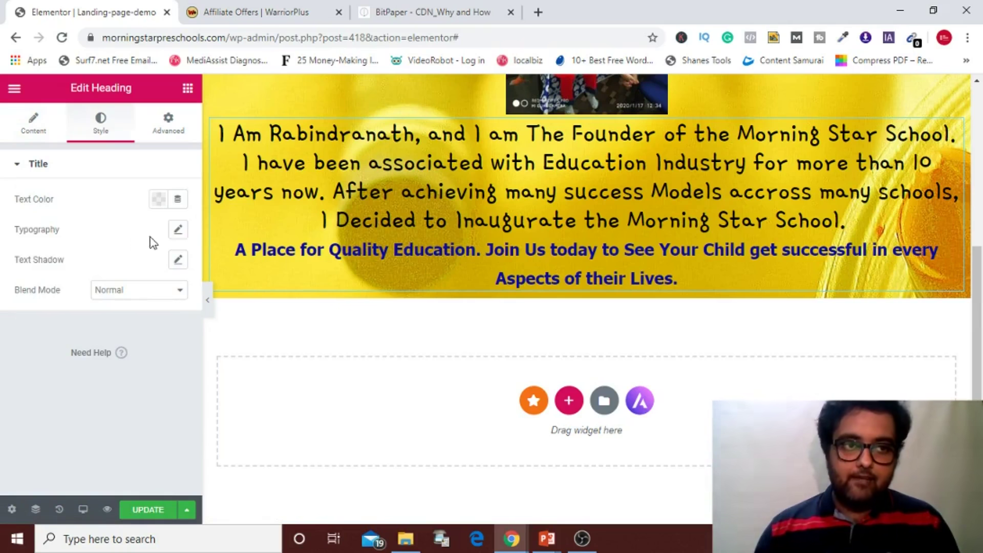
left_click(178, 231)
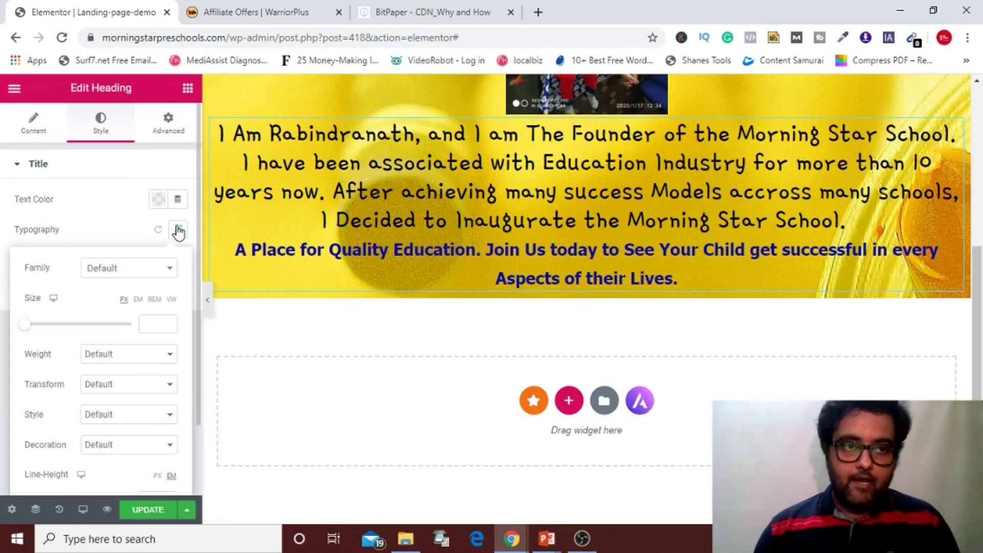
left_click(120, 280)
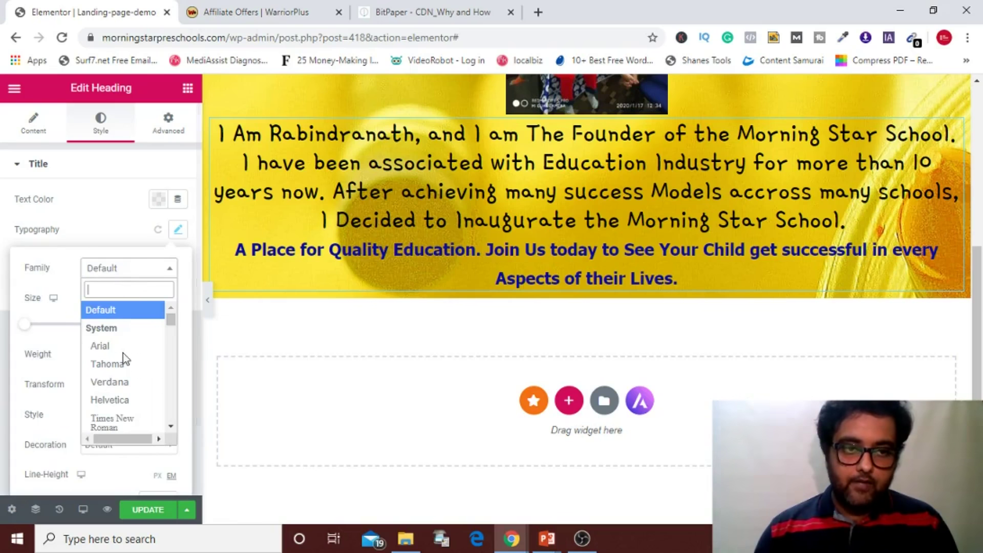
left_click(127, 241)
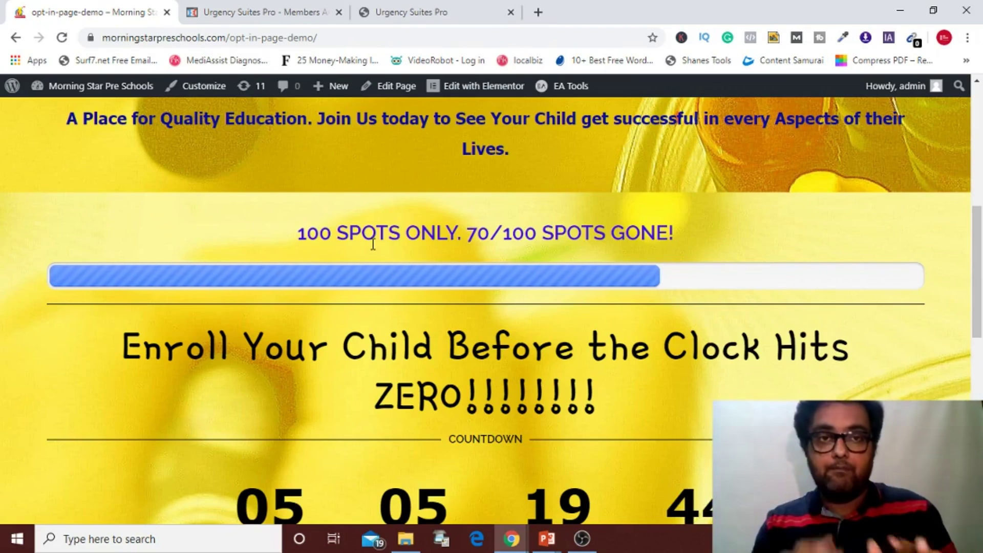
- Switch to the Urgency Suites Pro builder and set the urgency bar's color to red
left_click(299, 16)
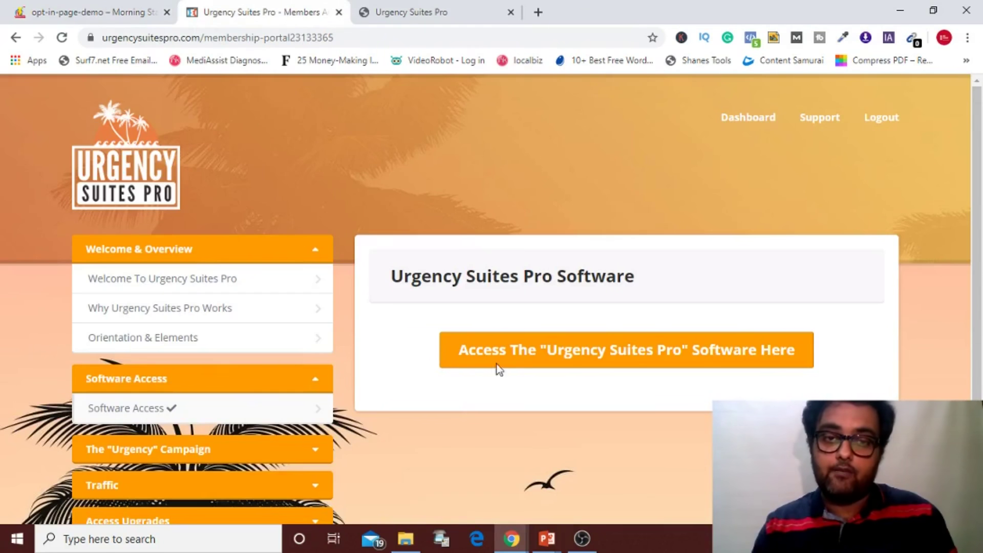
left_click(417, 11)
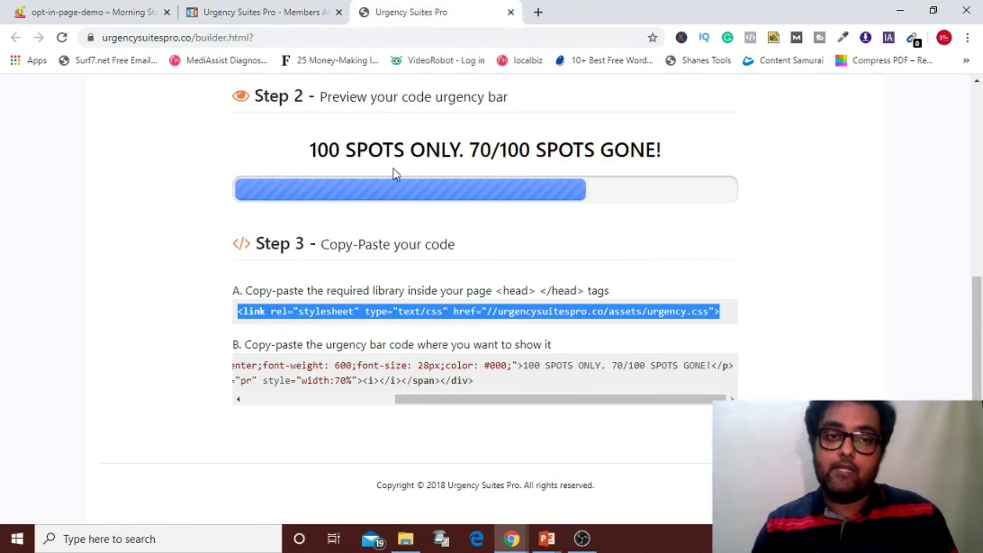
left_click_drag(976, 287, 974, 87)
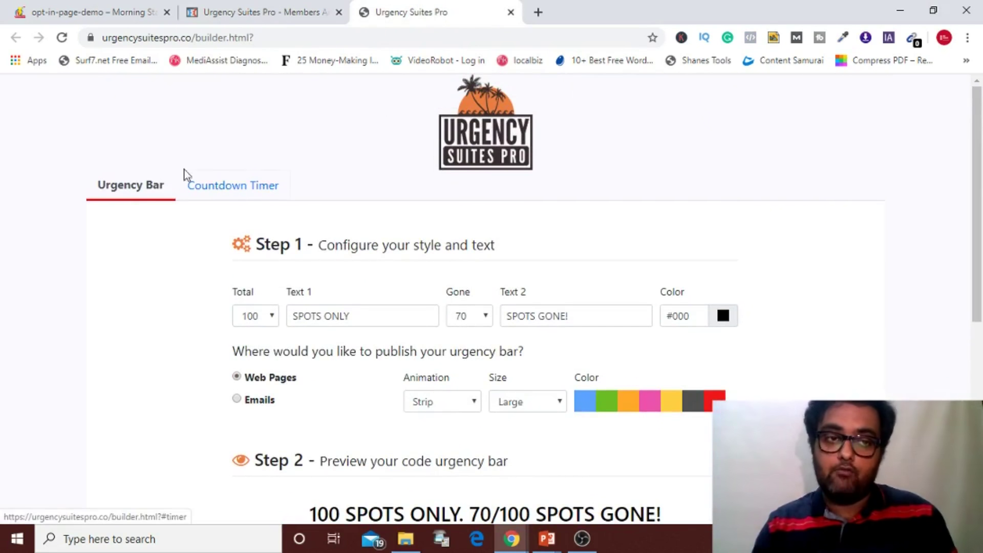
left_click_drag(976, 182, 973, 260)
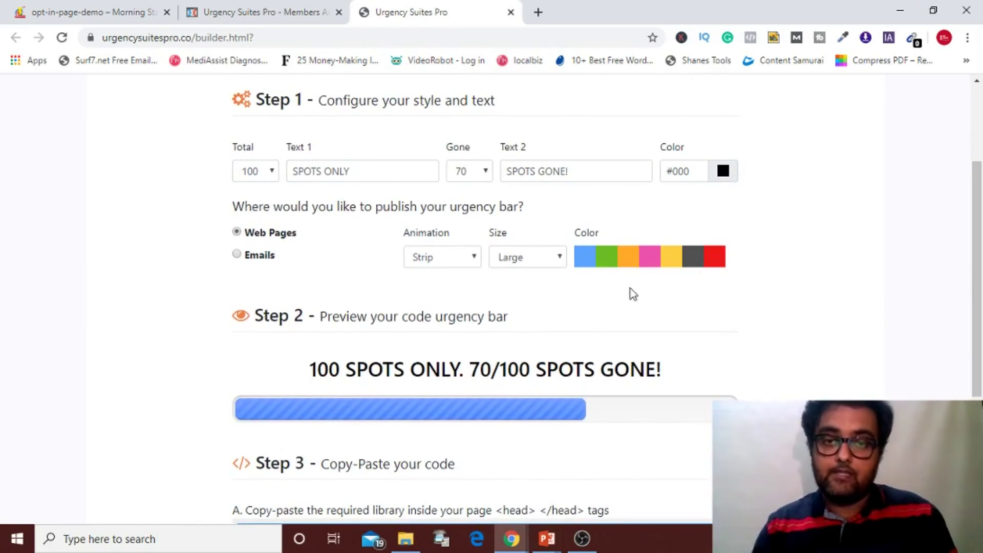
left_click(715, 257)
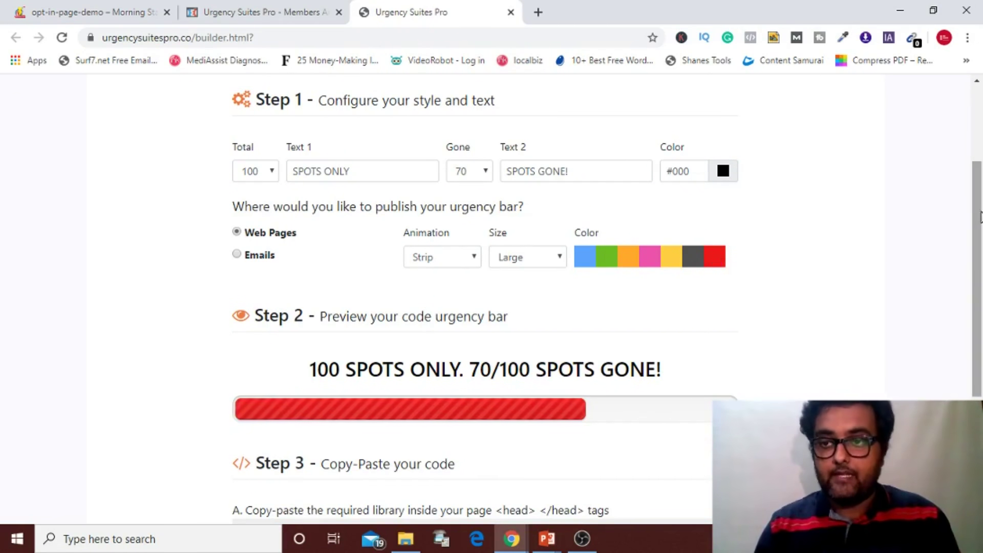
- Copy the urgency bar code from Step 3 B and return to the Elementor editor
left_click_drag(980, 217, 981, 332)
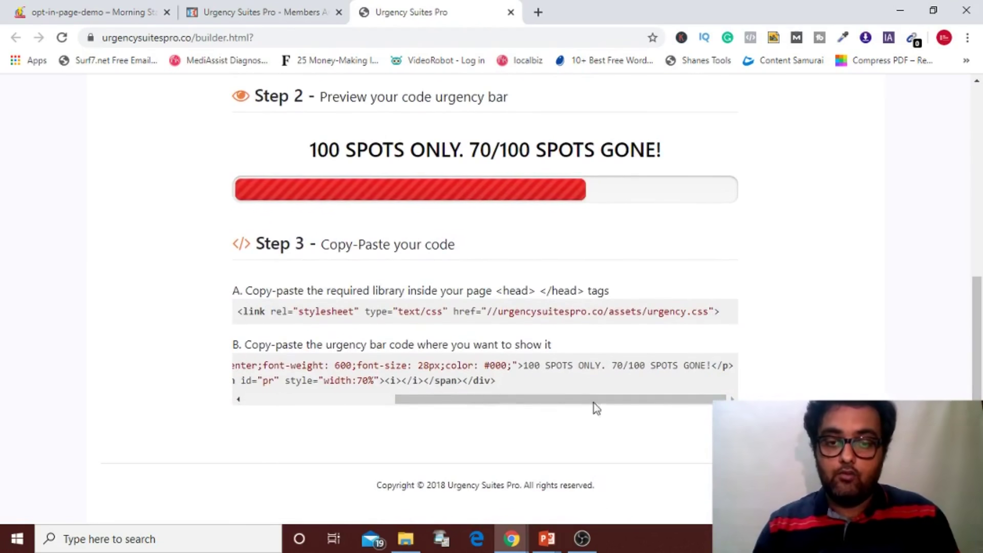
left_click_drag(495, 385, 218, 364)
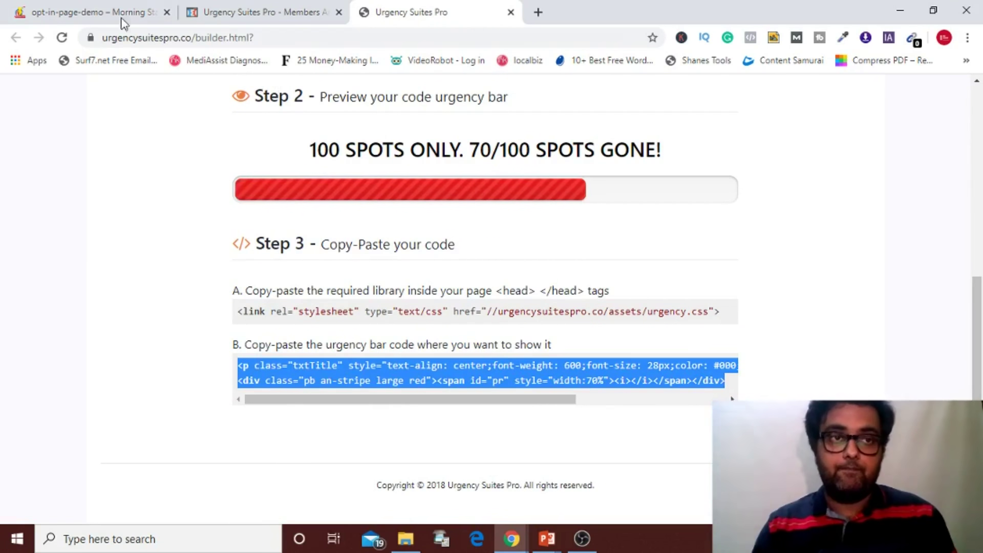
left_click(102, 14)
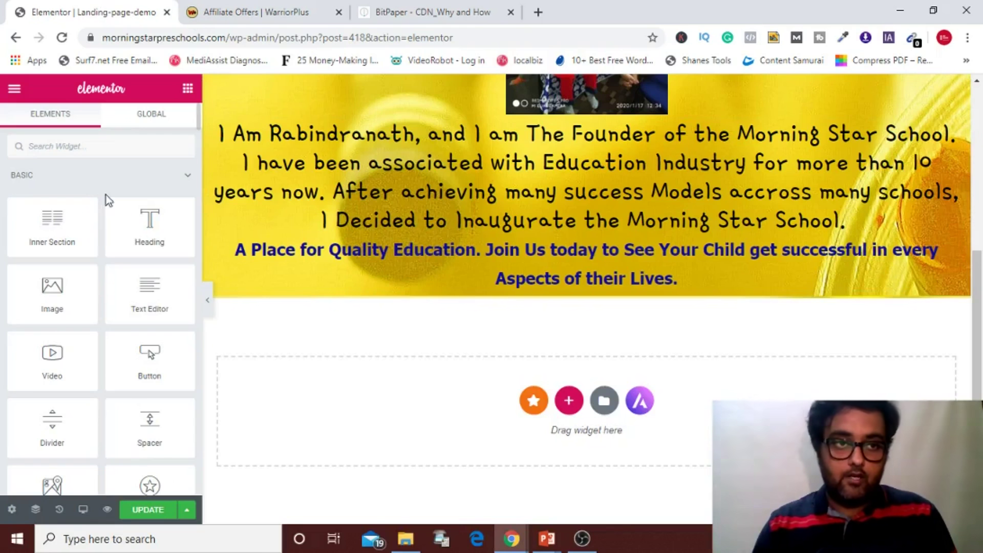
- Add an HTML widget below the founder introduction and paste the copied urgency bar code into it
left_click(105, 150)
type("html")
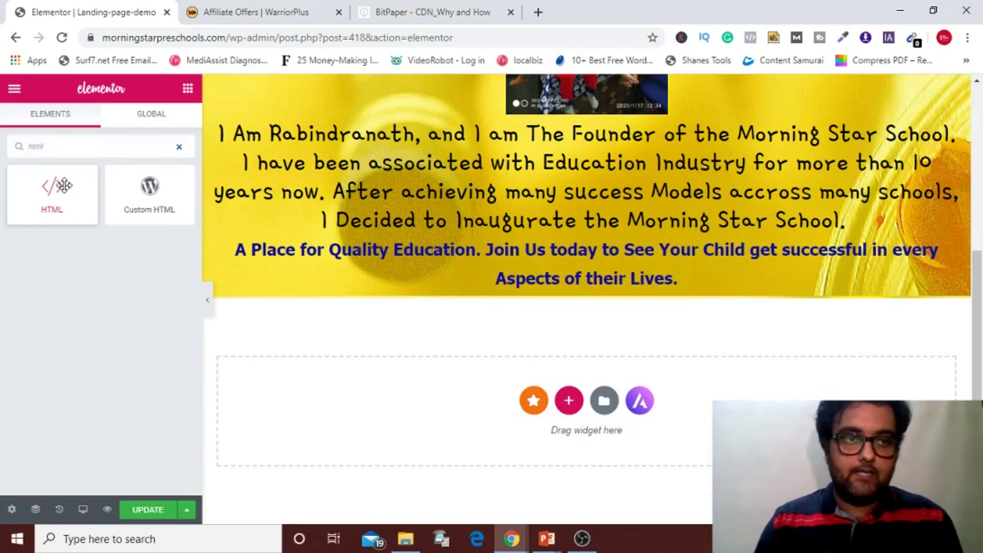
left_click_drag(65, 186, 446, 302)
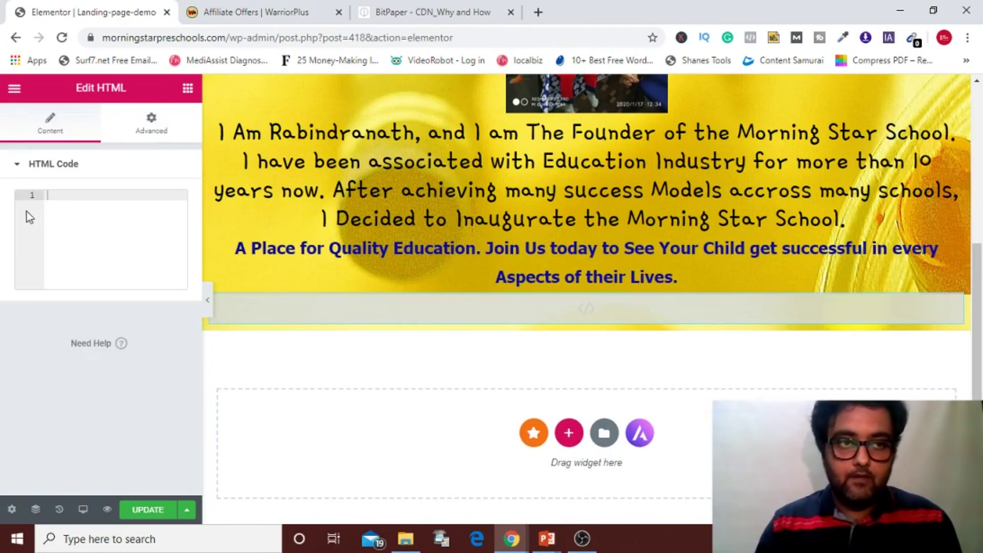
right_click(52, 195)
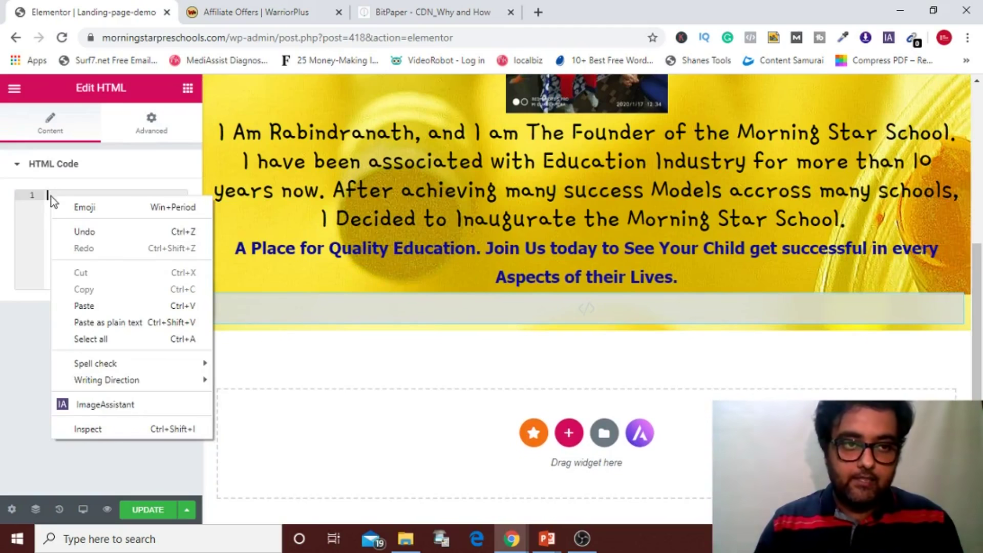
left_click(93, 307)
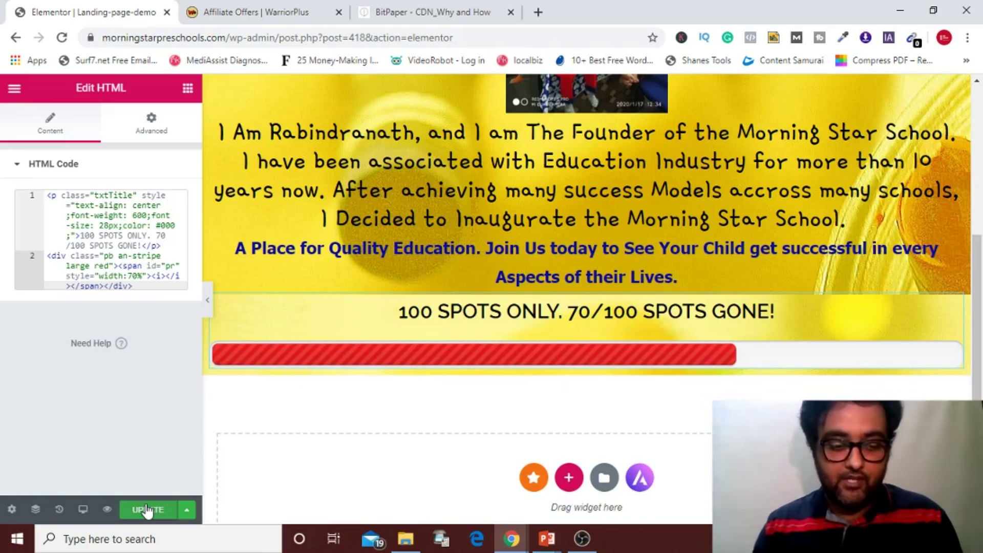
- Check the section below the urgency bar on the opt-in page and update the landing page in Elementor
key("alt+Tab")
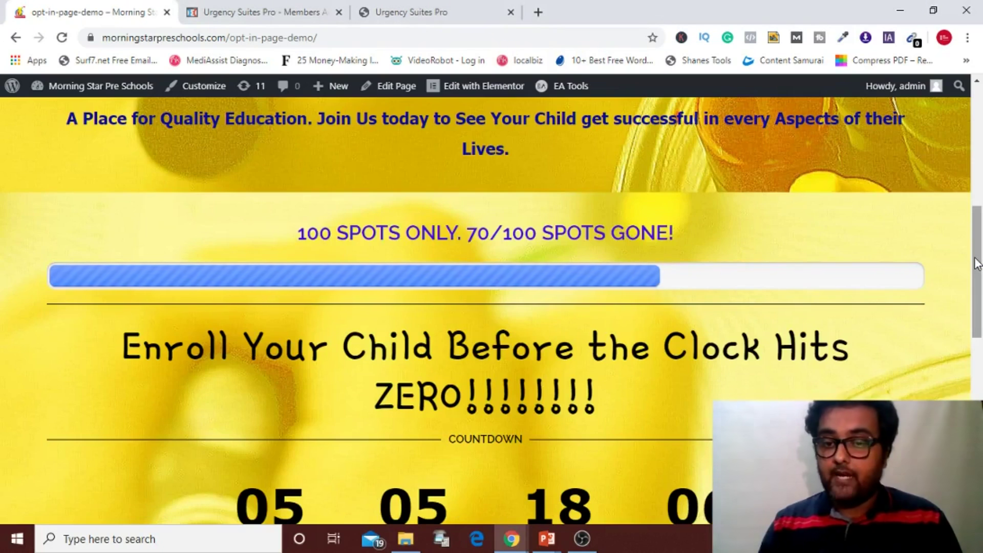
left_click_drag(978, 263, 980, 300)
key("alt+Tab")
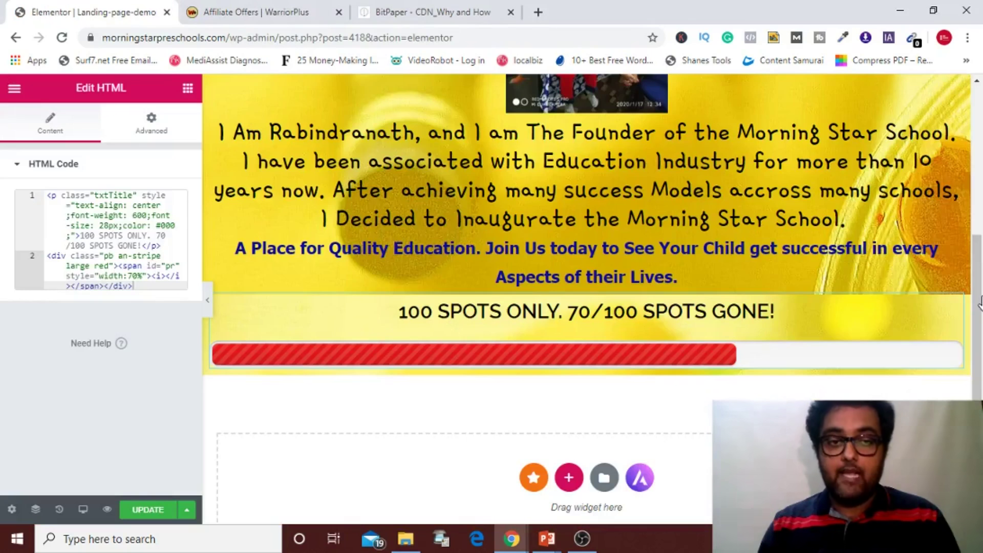
left_click(160, 512)
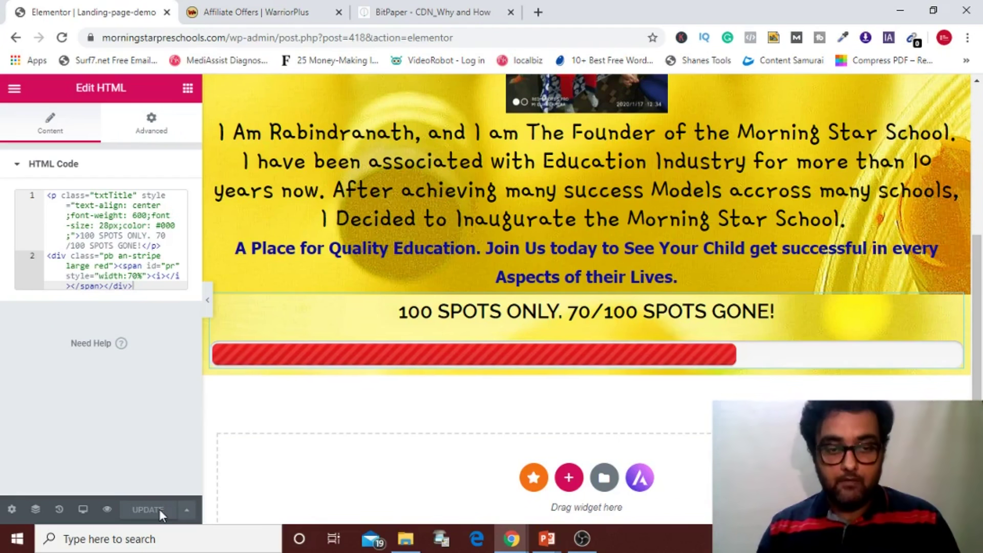
- Find the Premium Countdown widget and add it directly below the urgency bar
left_click(188, 89)
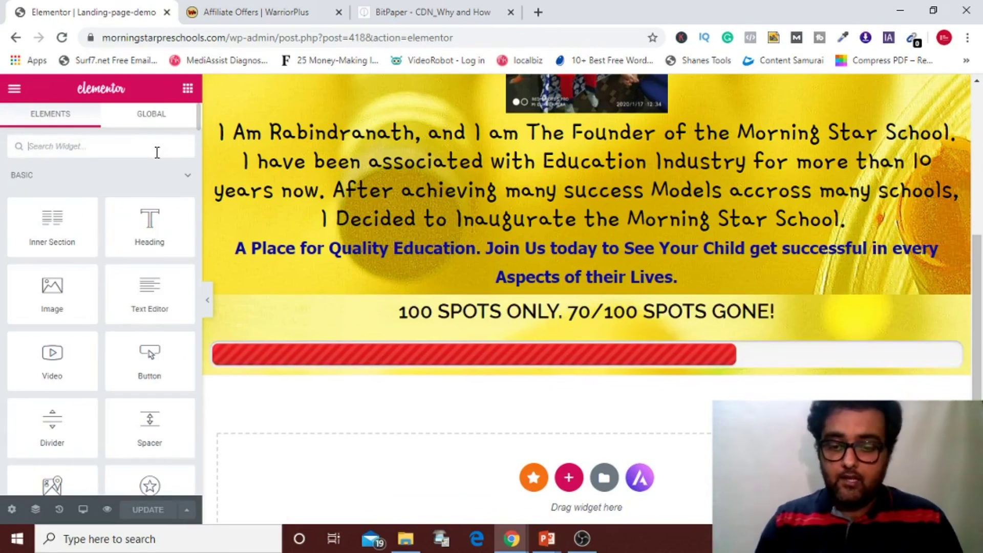
type("p")
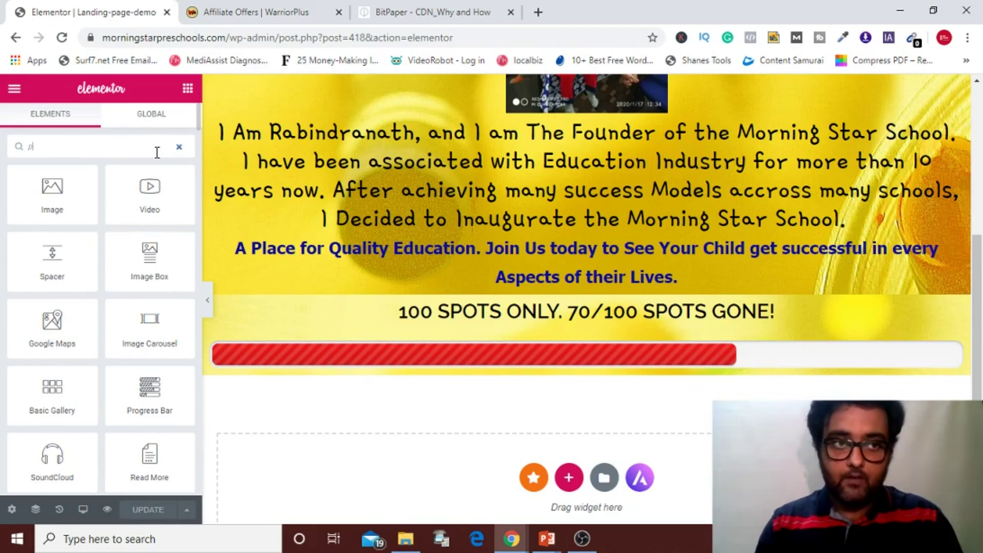
key("BackSpace")
type("coun")
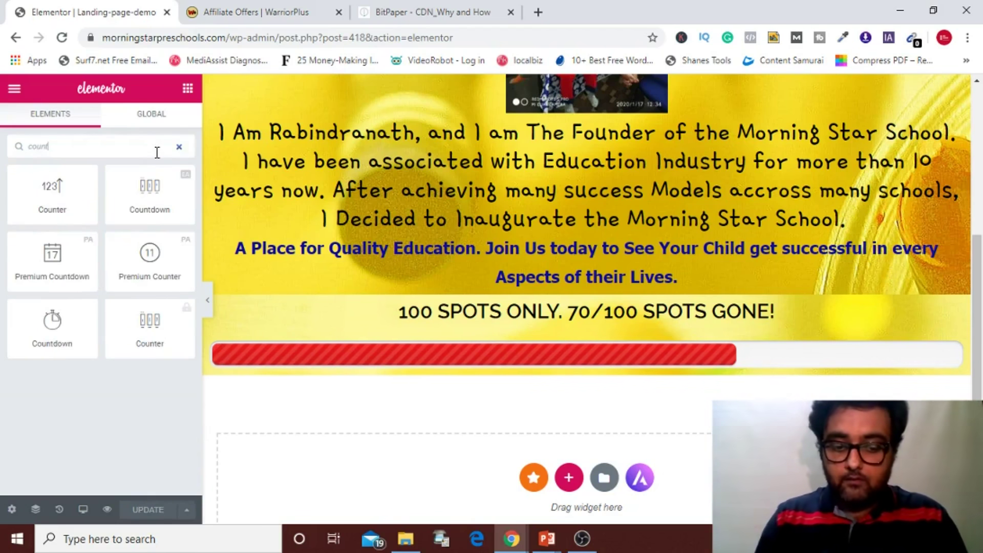
type("t")
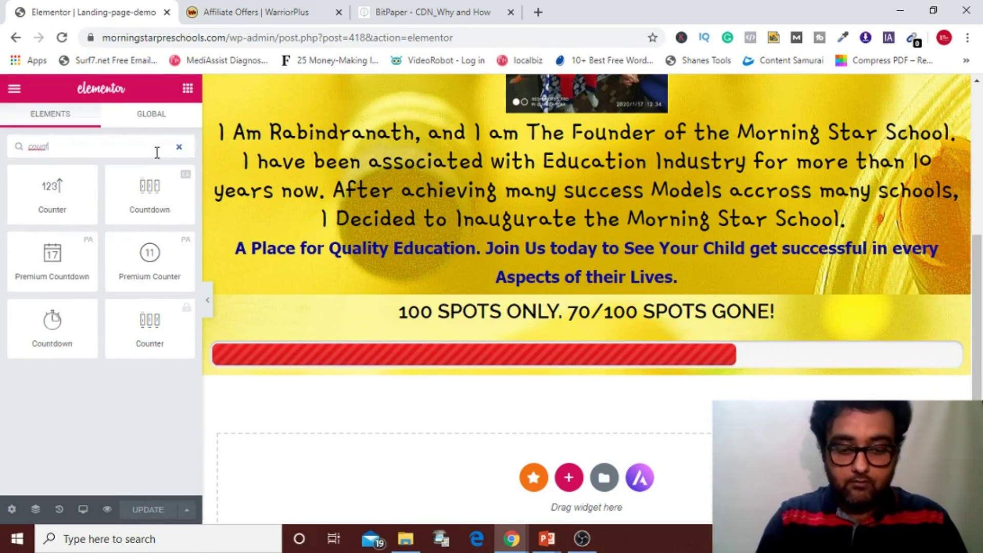
type("down")
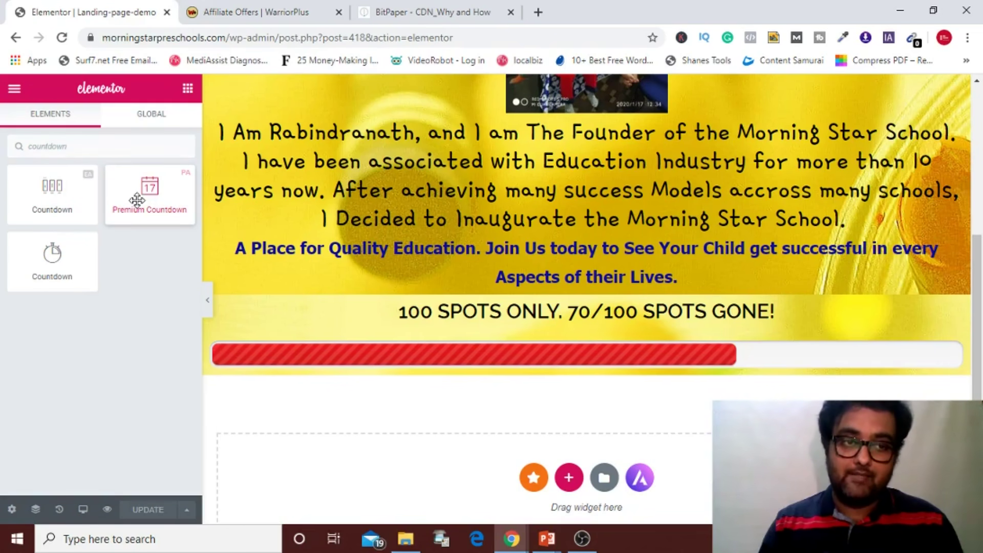
left_click_drag(136, 200, 483, 366)
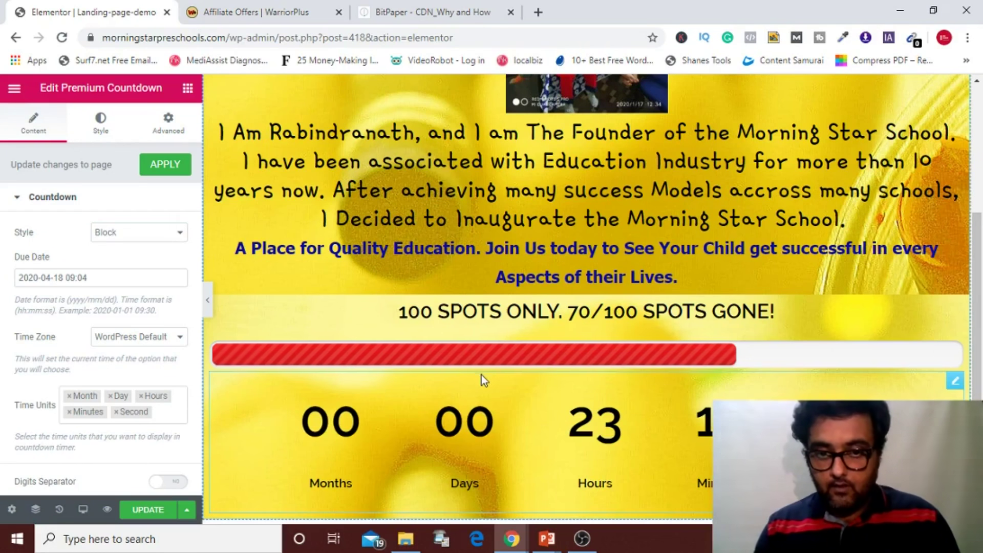
left_click(67, 279)
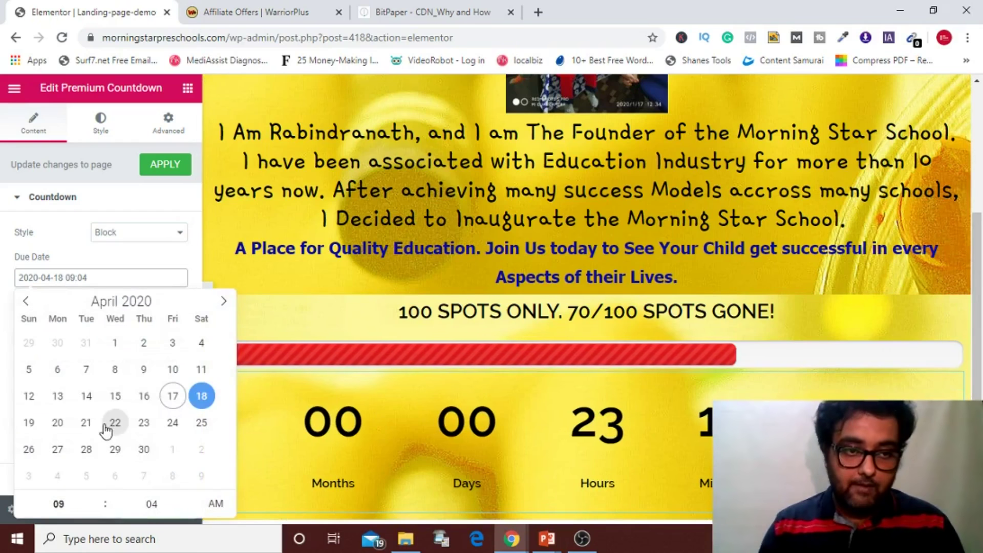
left_click(56, 423)
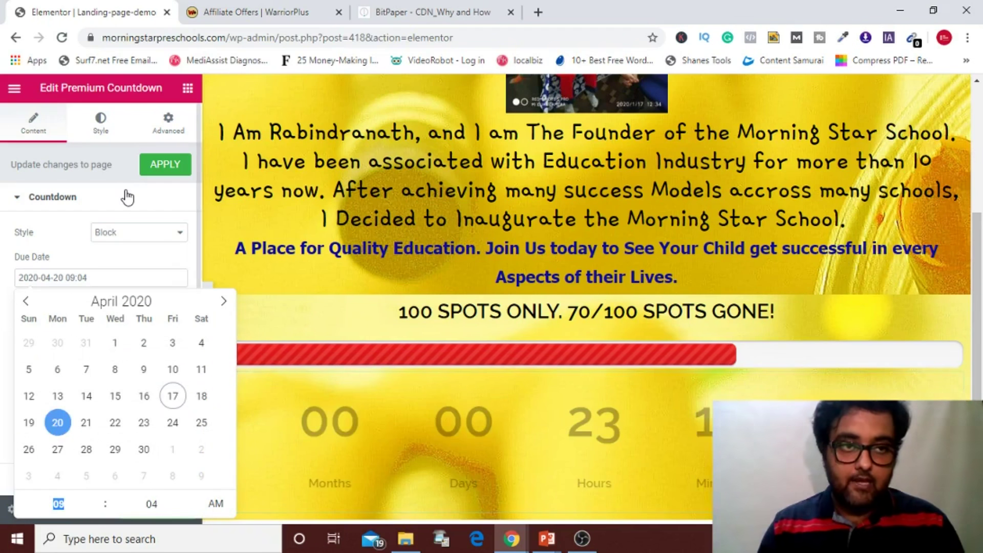
left_click(156, 165)
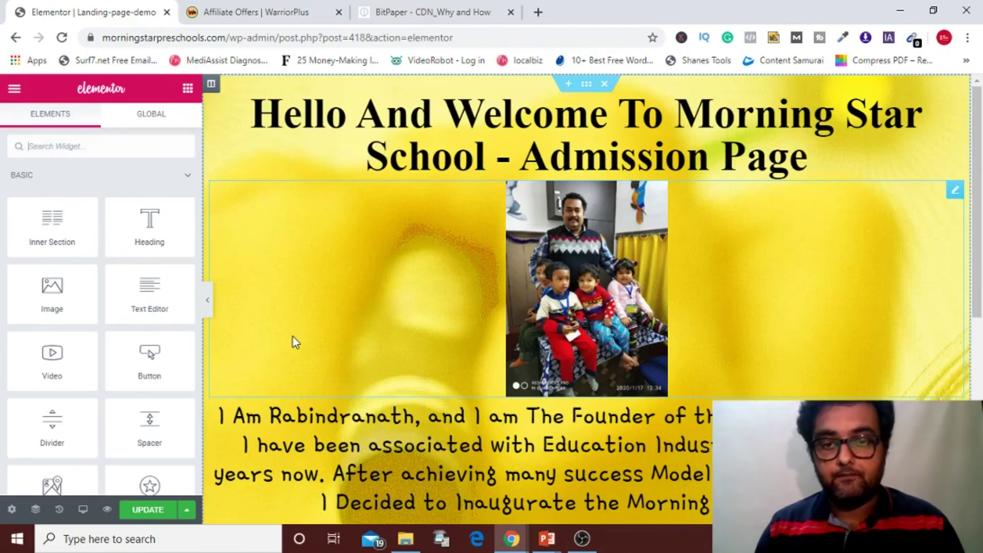
- Remove Month from the countdown's time units, keeping Day, Hours, Minutes and Second
scroll(979, 174, "down", 8)
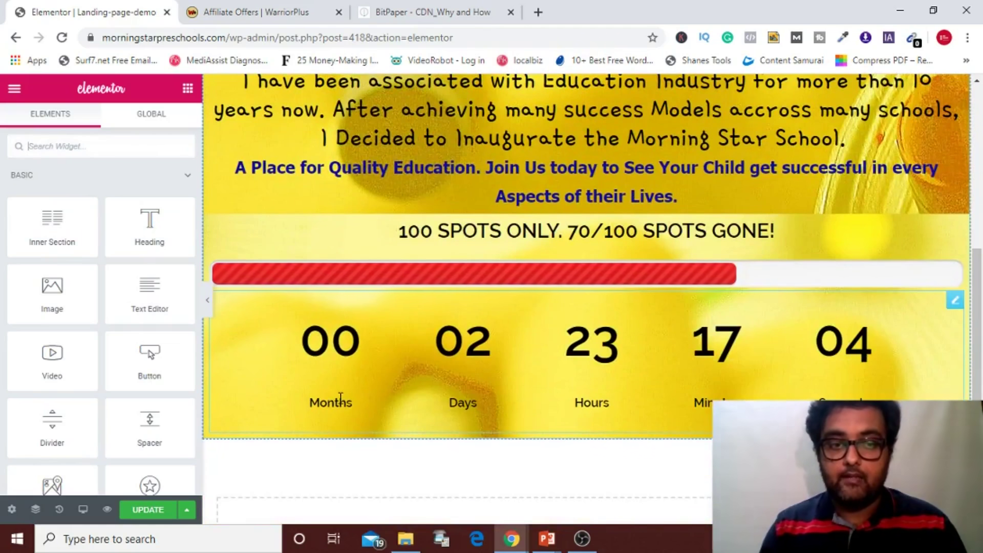
left_click(286, 318)
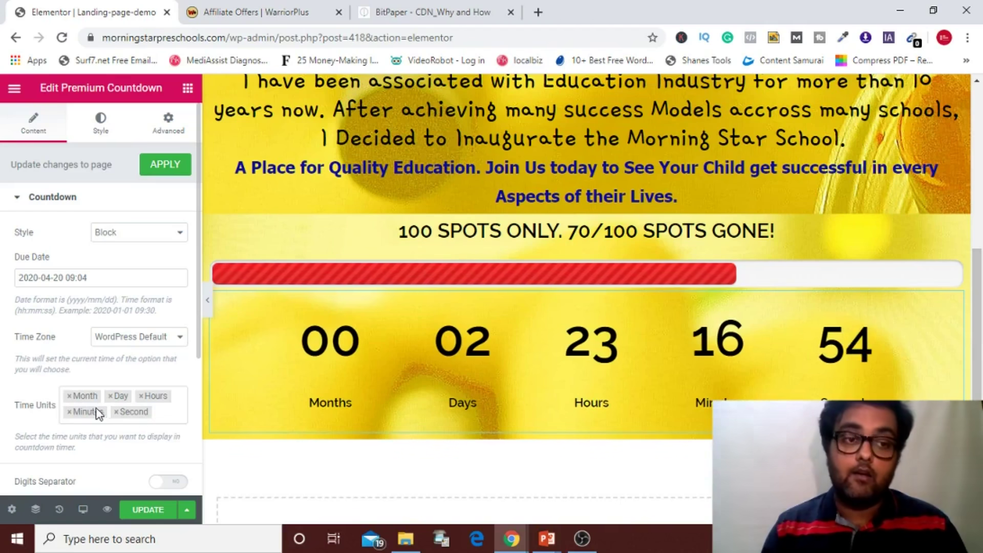
left_click(69, 396)
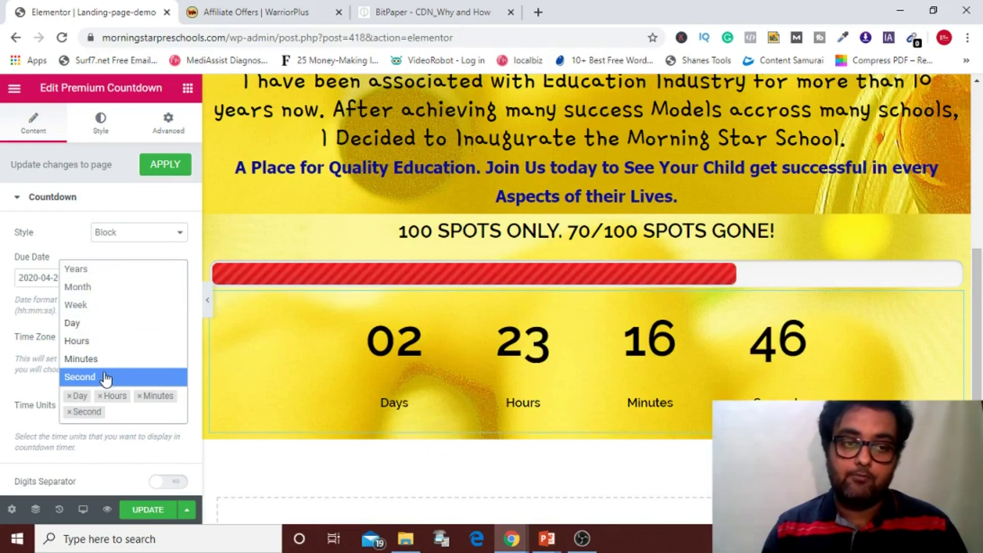
left_click(109, 459)
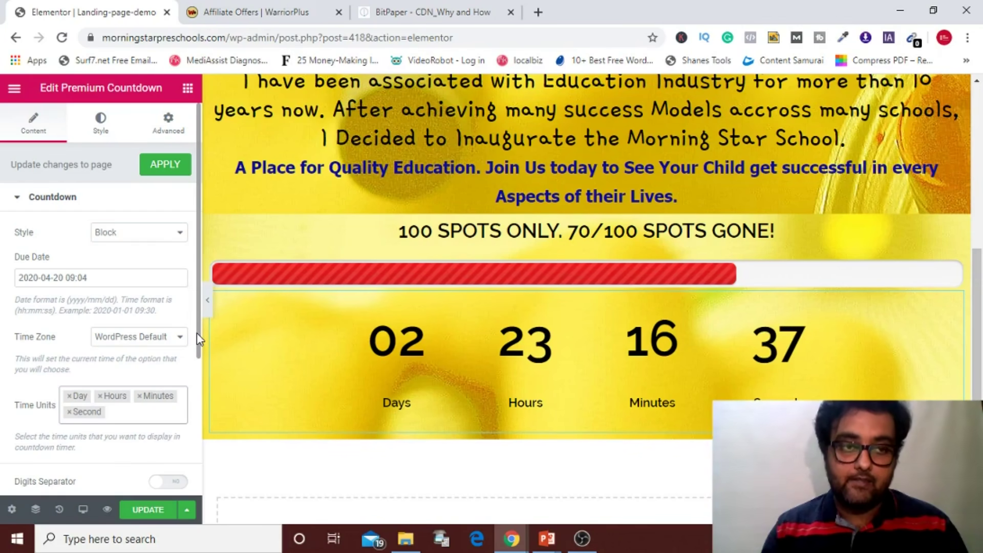
- Review the countdown's remaining content settings, including the digits separator, alignment and the expire type choices
left_click_drag(197, 333, 199, 348)
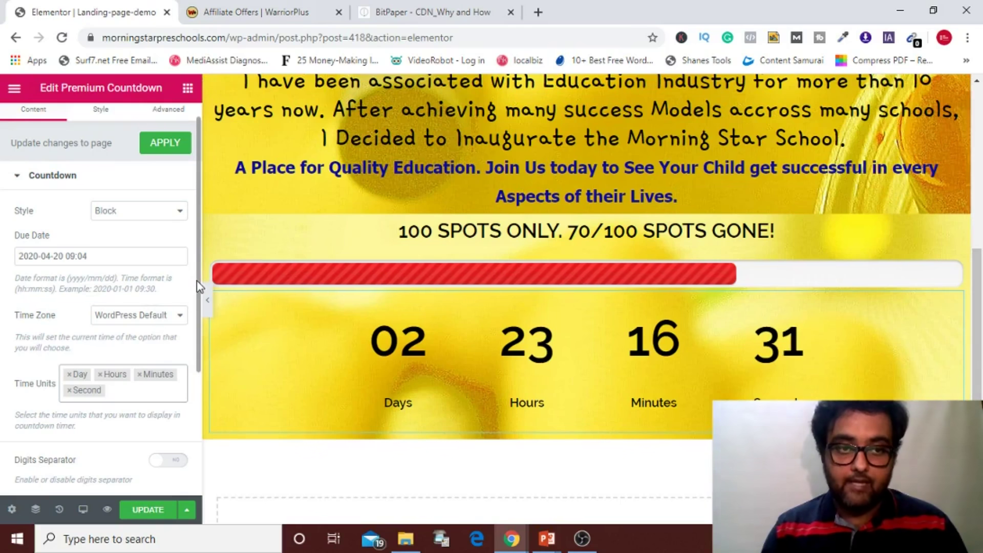
left_click_drag(200, 287, 201, 406)
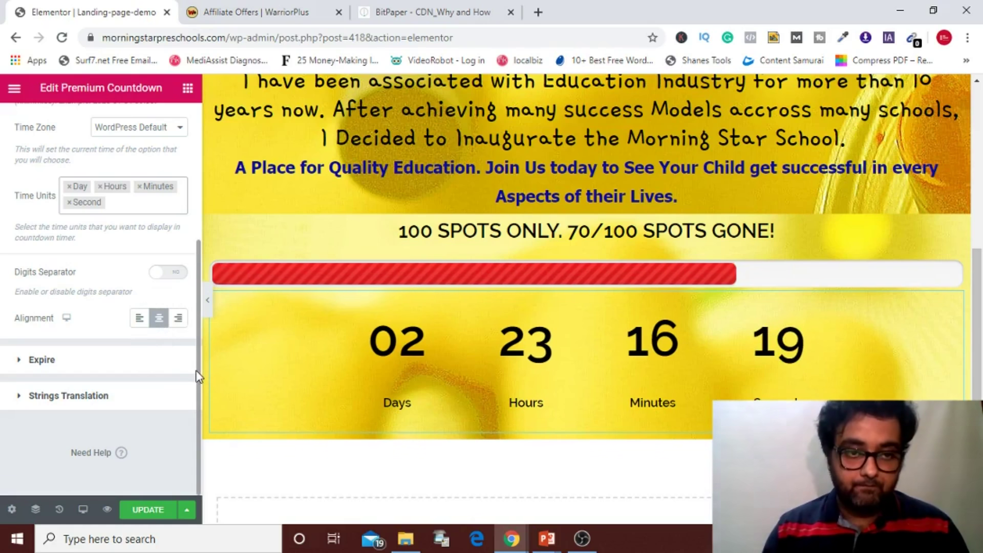
left_click_drag(191, 281, 13, 360)
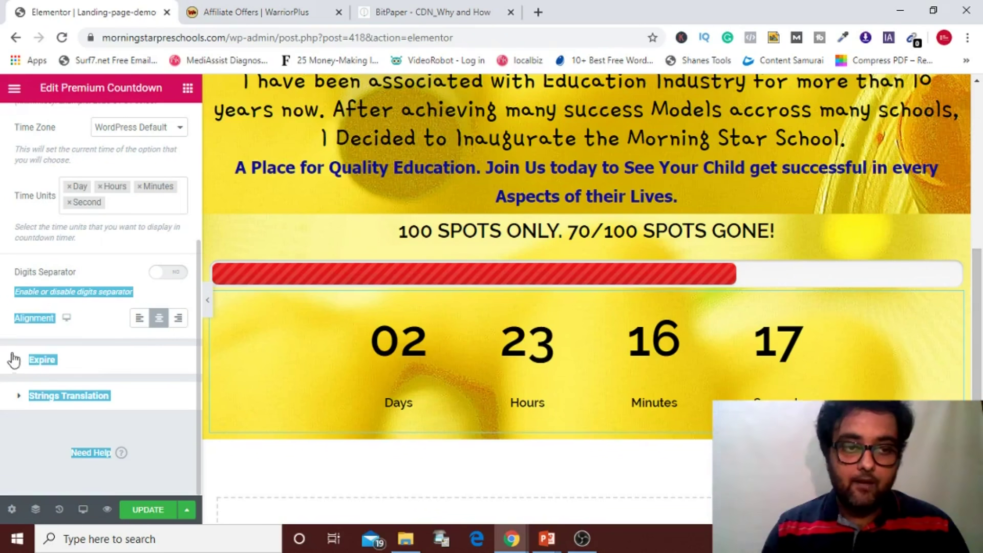
left_click(16, 362)
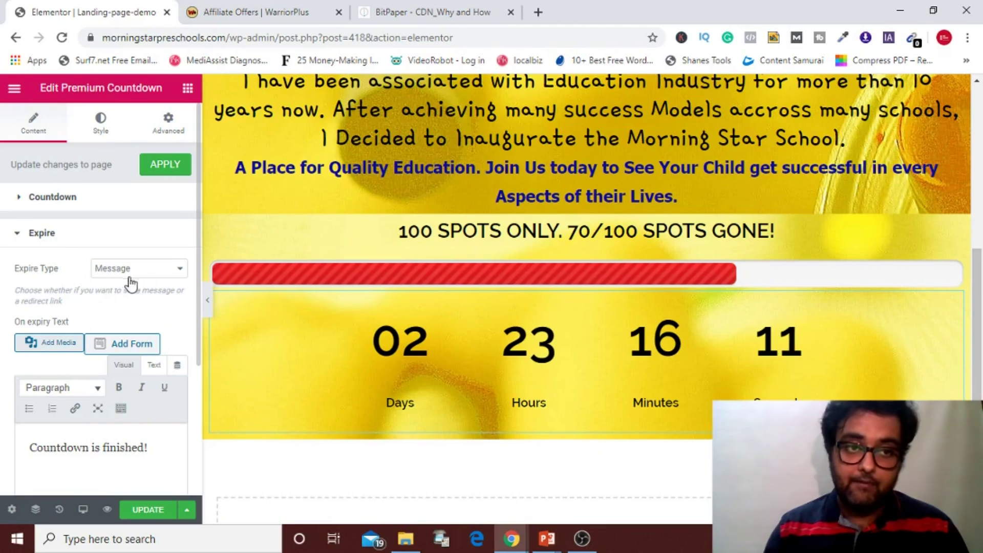
left_click(175, 277)
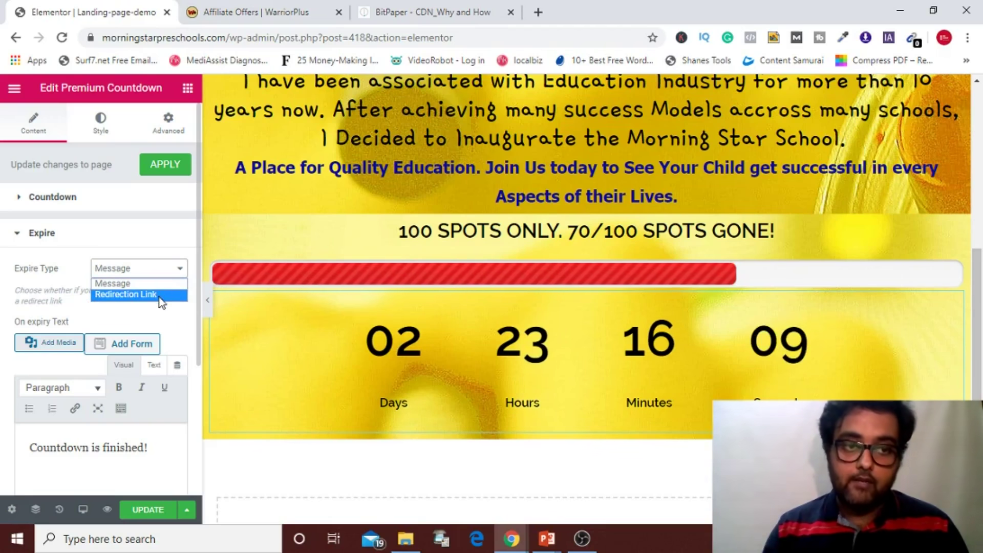
left_click(155, 248)
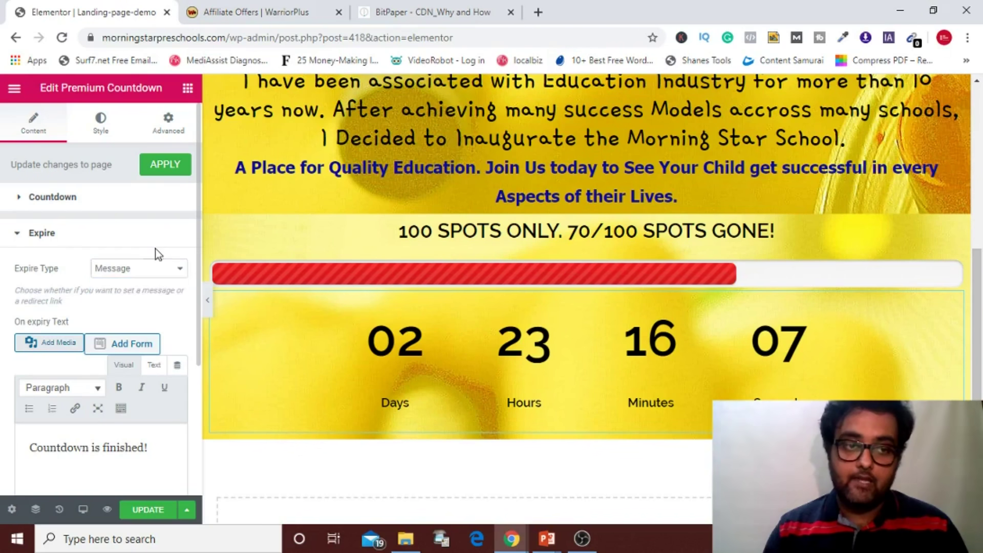
left_click(155, 248)
left_click(38, 204)
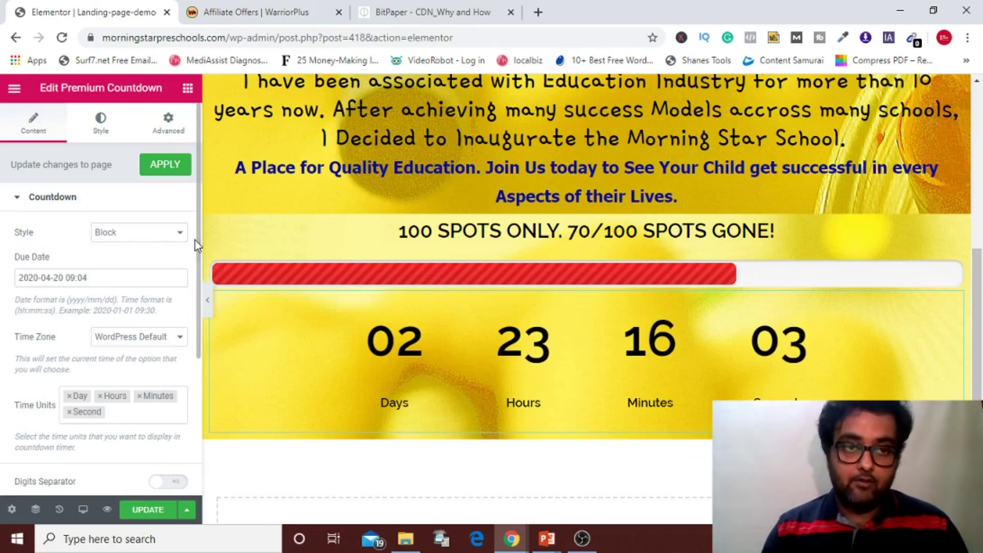
- Set the color of the countdown digits to red, #E01919
left_click(101, 135)
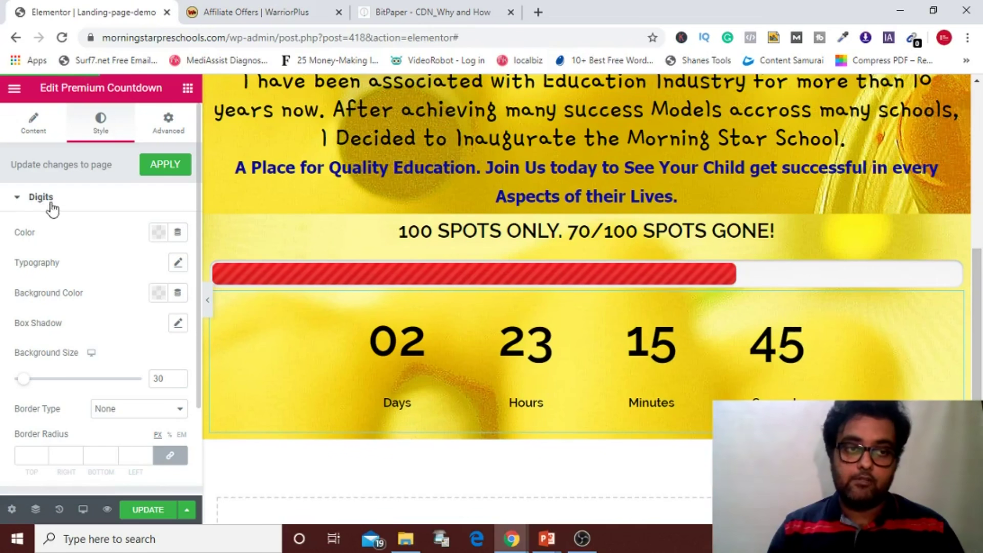
left_click(158, 233)
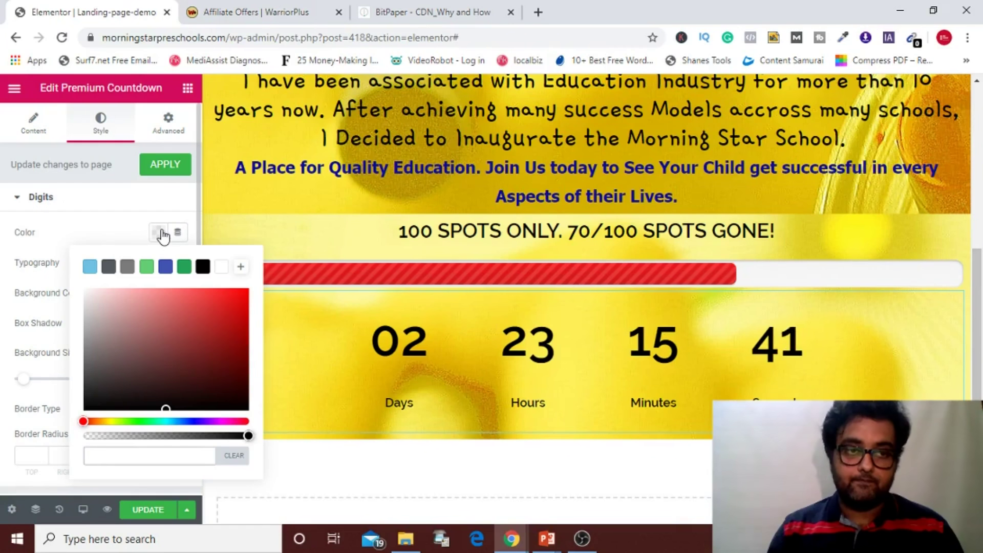
left_click(230, 304)
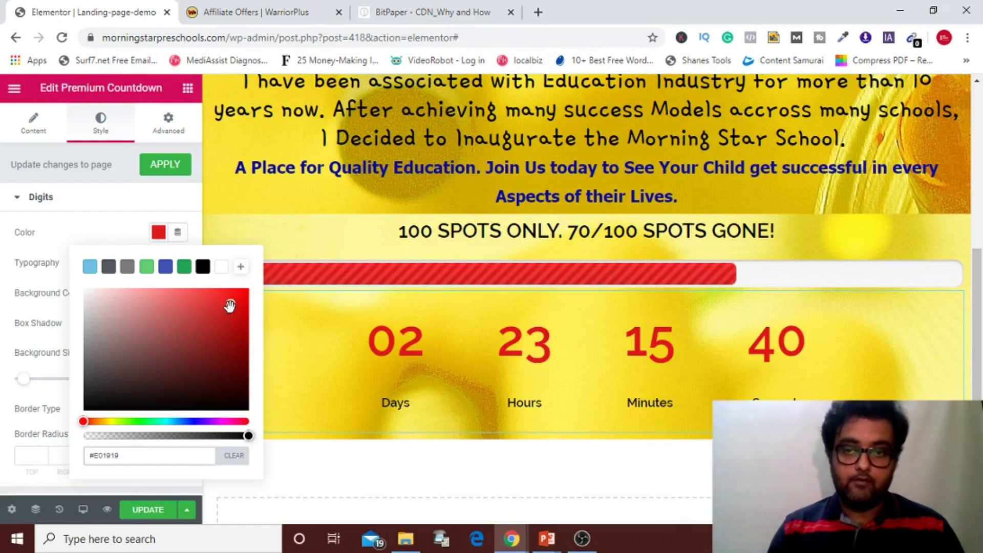
left_click(133, 222)
left_click(134, 200)
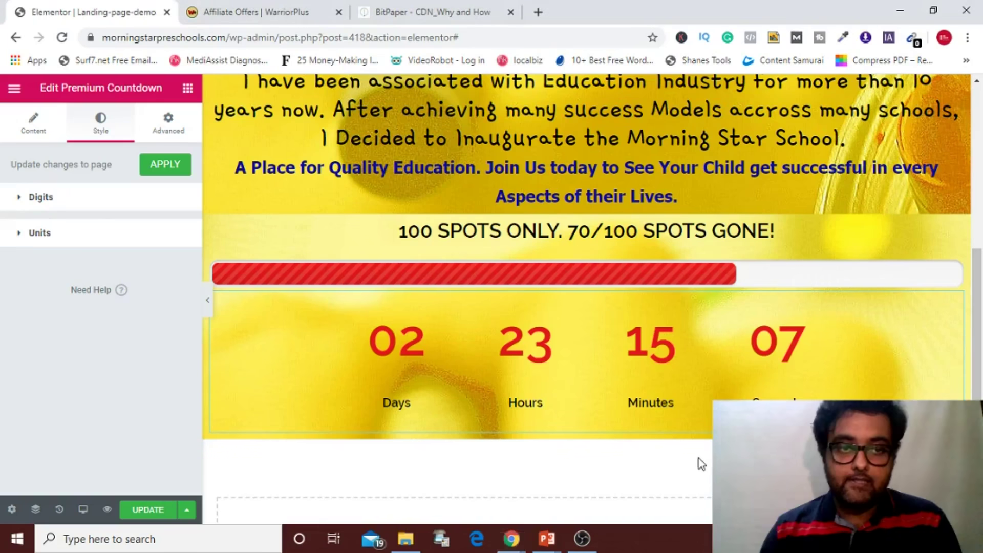
- Set the background color of the countdown's unit labels to green, #61CE70
left_click(27, 241)
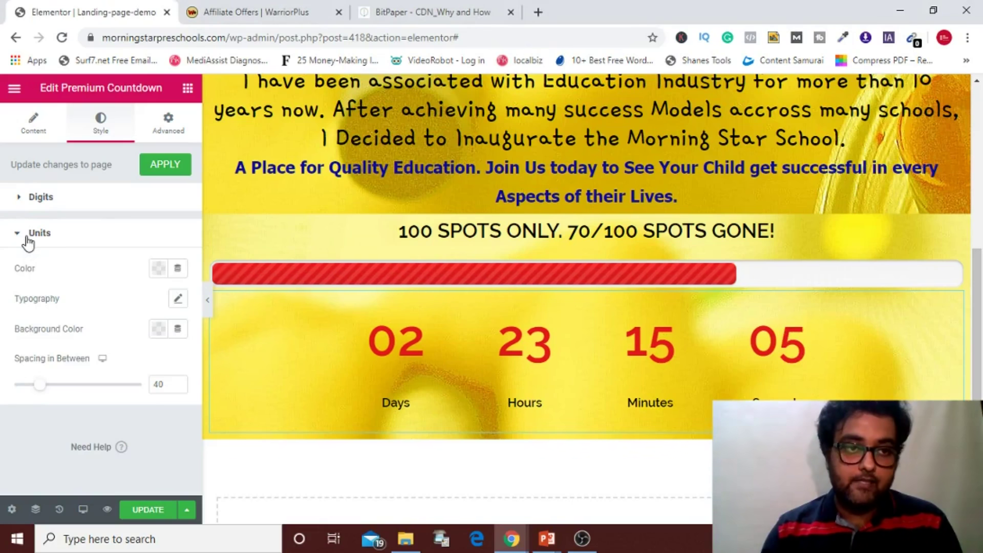
left_click(158, 330)
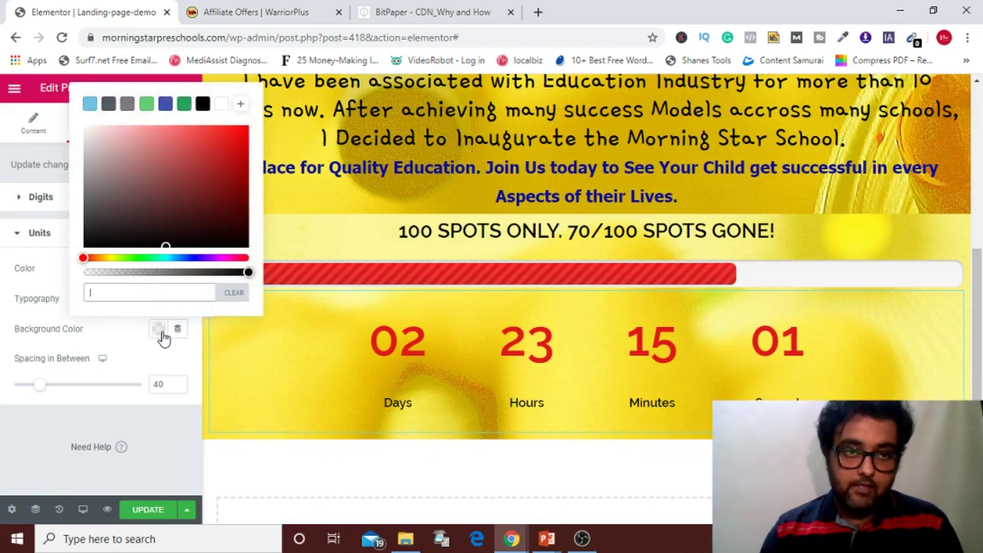
left_click(158, 258)
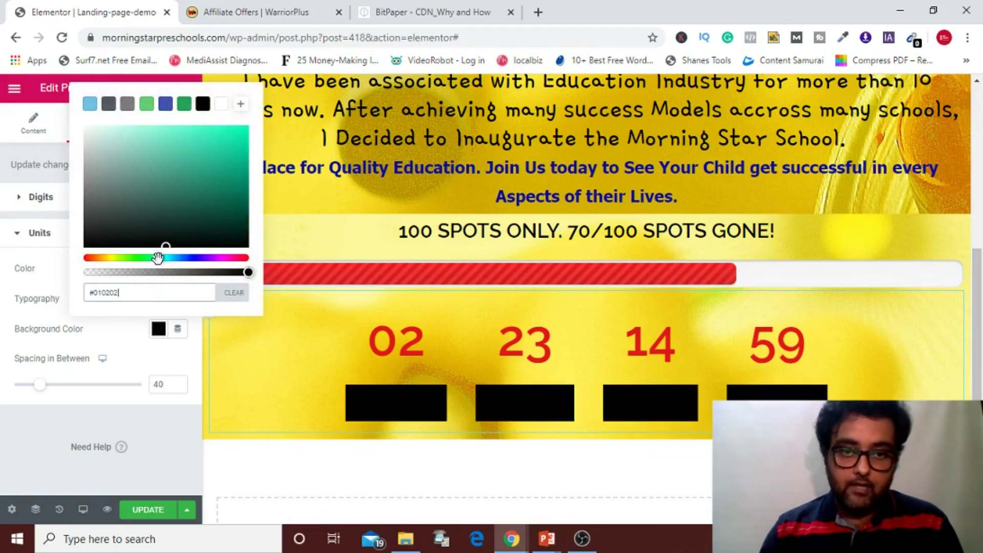
left_click(147, 105)
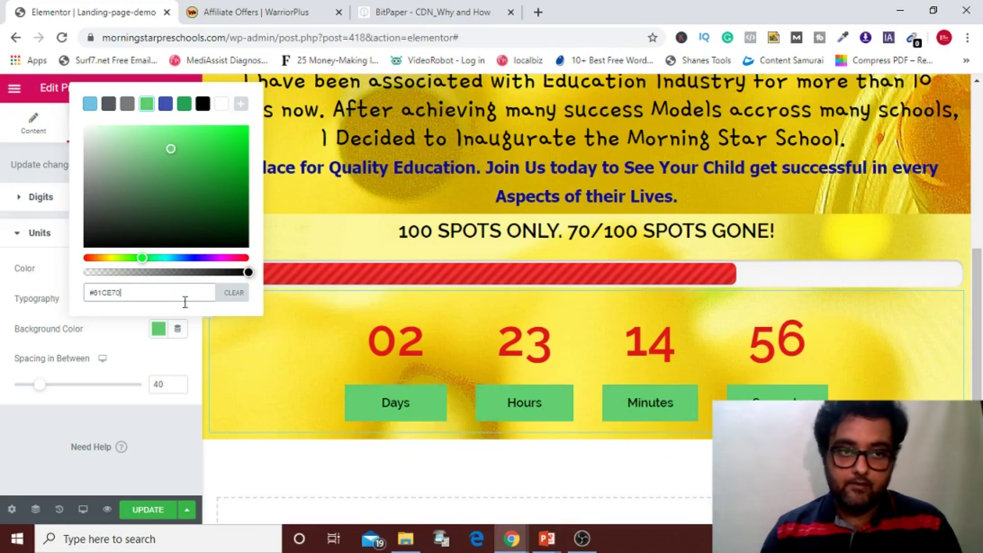
left_click(123, 324)
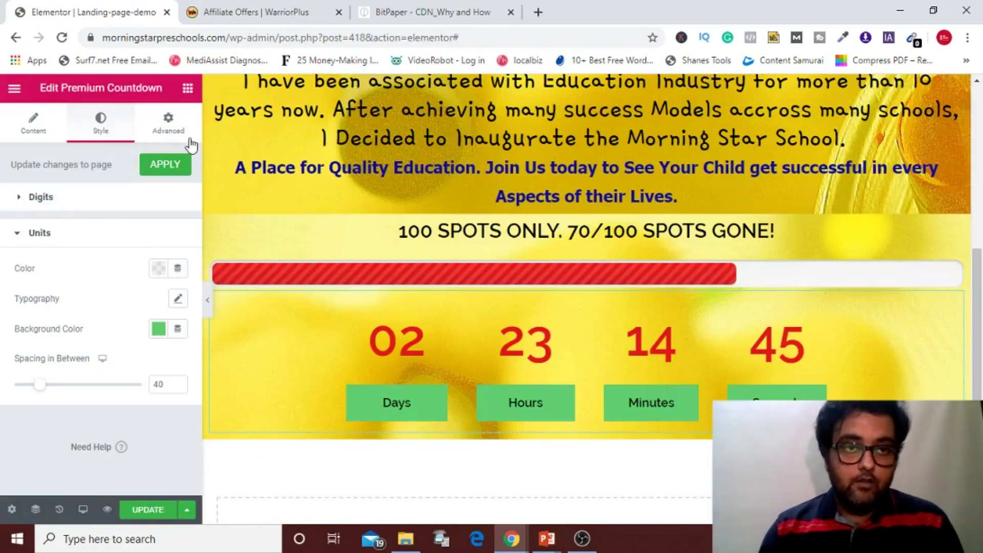
- Add a Divider widget between the urgency bar and the countdown and give it a star icon element
left_click(187, 90)
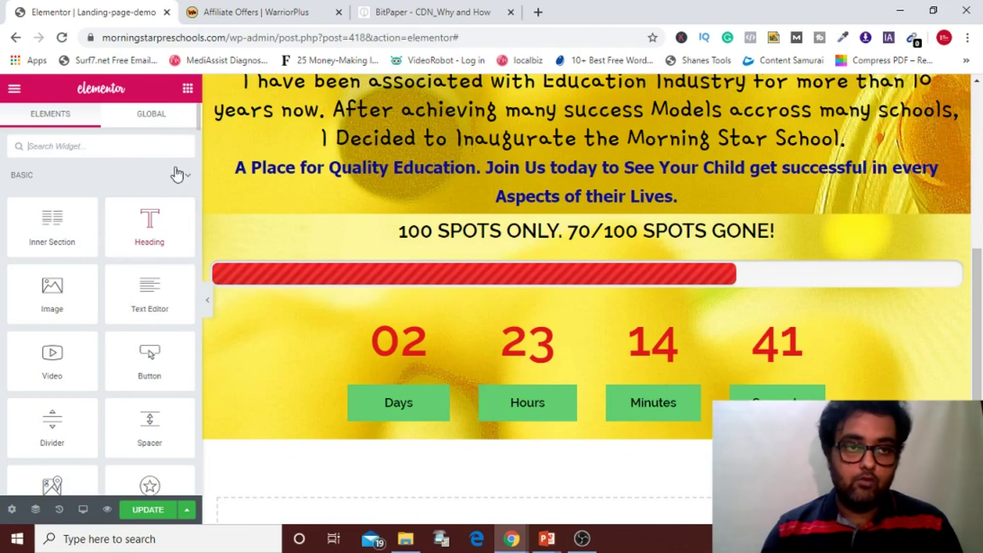
left_click(128, 147)
type("divid")
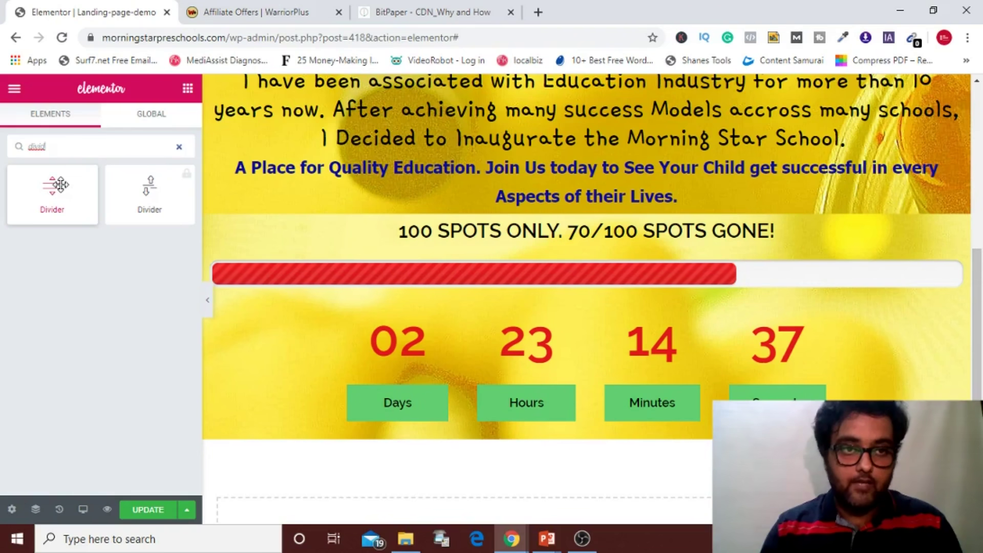
left_click_drag(64, 184, 382, 278)
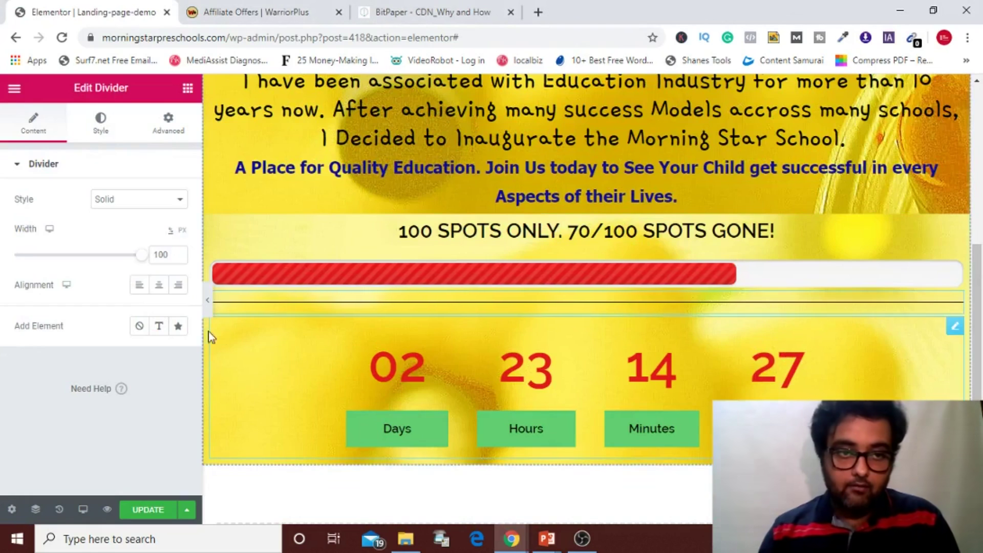
left_click(176, 328)
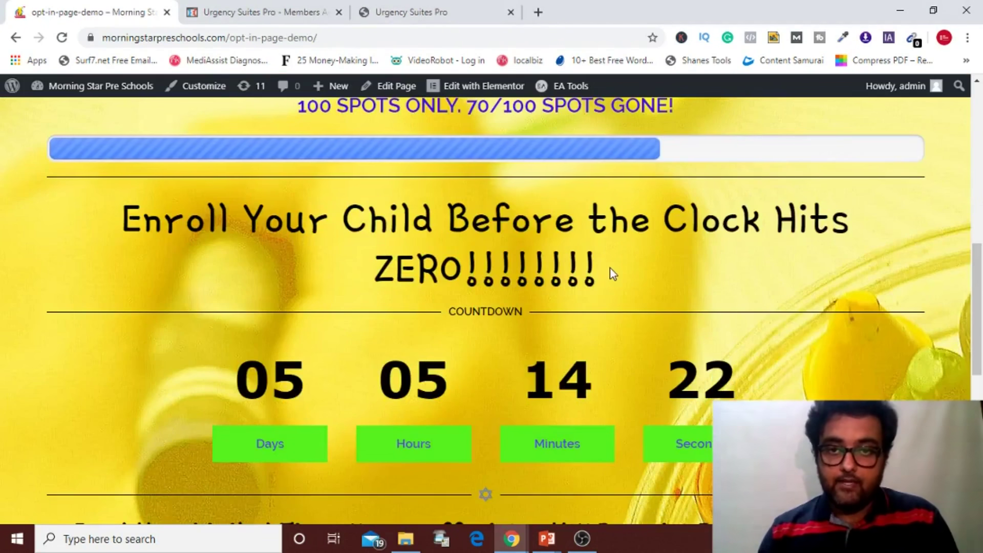
- Copy the "Enroll Your Child Before the Clock Hits ZERO!!!!!!!!" text from the opt-in demo page and add a Heading widget below the star divider
left_click_drag(596, 271, 110, 218)
key("ctrl+c")
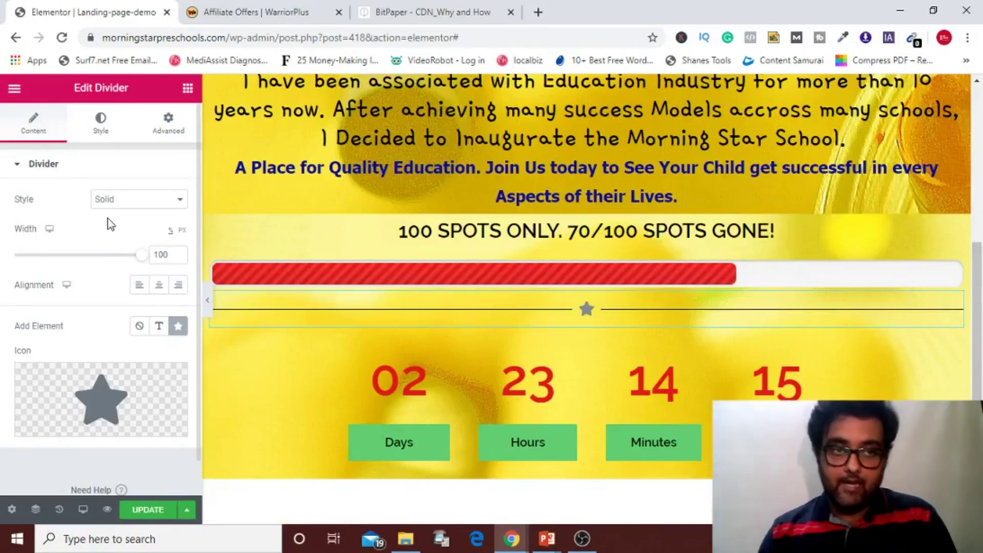
left_click(186, 90)
left_click_drag(149, 226, 408, 333)
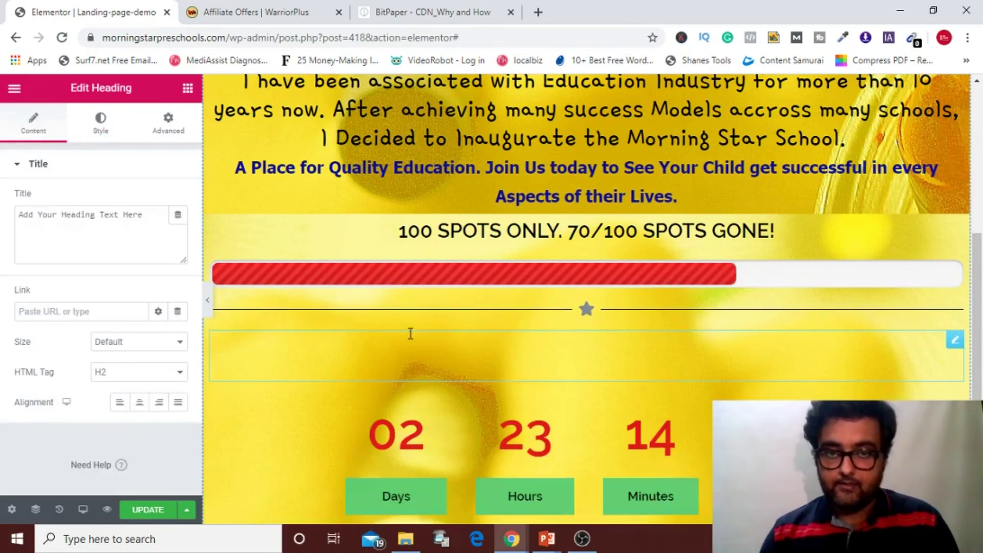
- Replace the new heading's placeholder with the copied "Enroll Your Child Before the Clock Hits ZERO!!!!!!!!" text and center it
left_click(219, 346)
key("BackSpace")
key("BackSpace")
key("BackSpace")
key("BackSpace")
key("BackSpace")
key("BackSpace")
key("BackSpace")
key("BackSpace")
key("BackSpace")
key("BackSpace")
key("BackSpace")
key("BackSpace")
key("BackSpace")
key("BackSpace")
key("BackSpace")
key("BackSpace")
key("BackSpace")
key("BackSpace")
key("BackSpace")
key("BackSpace")
key("BackSpace")
key("BackSpace")
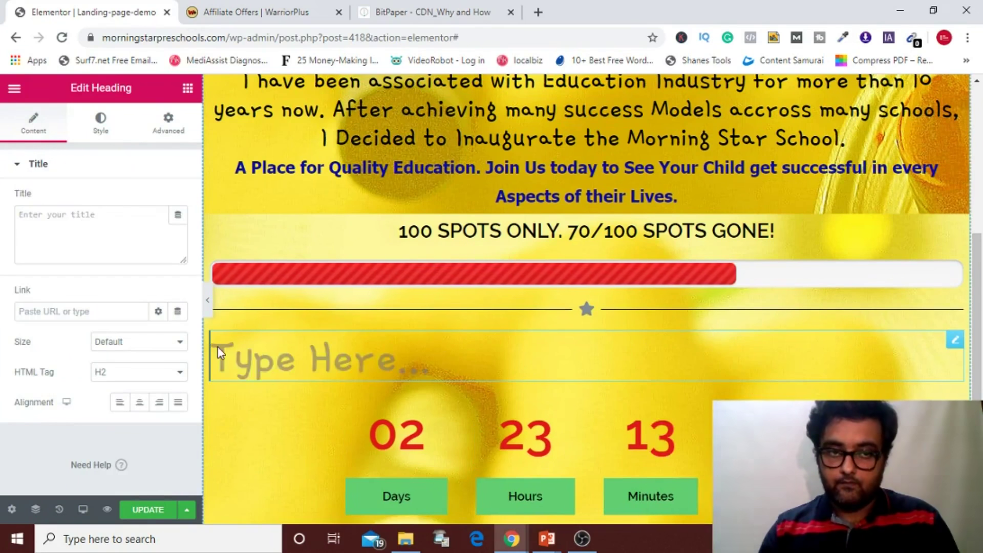
key("ctrl+v")
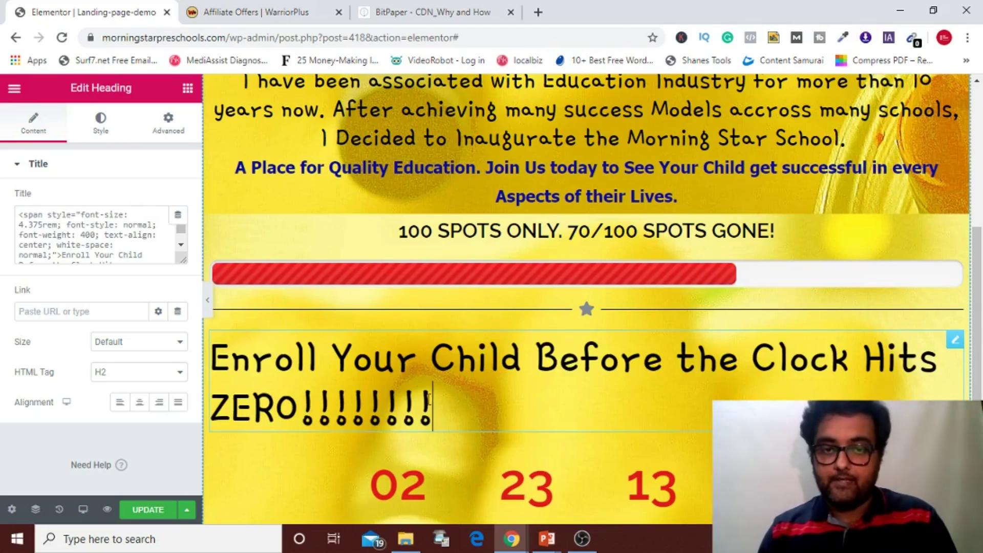
left_click(140, 406)
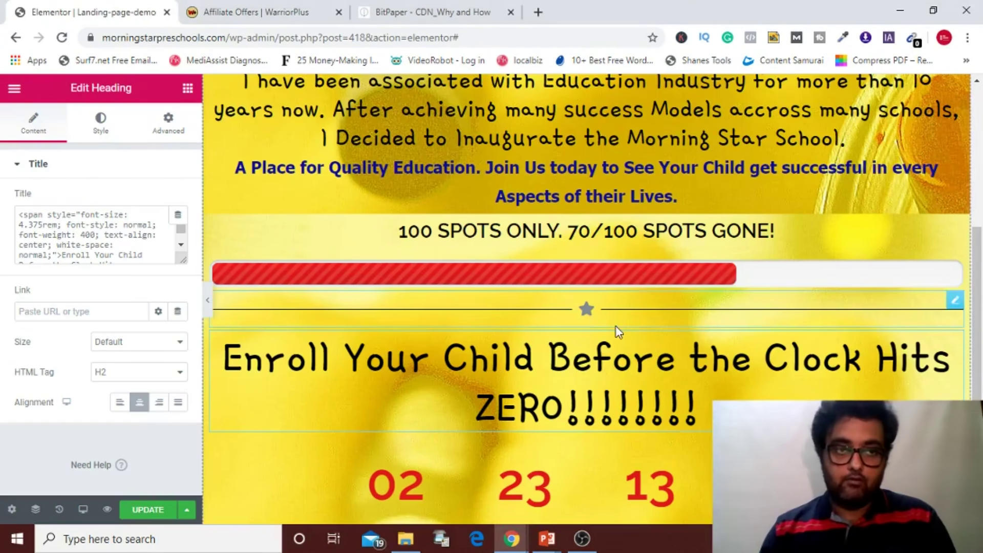
- Add a Divider widget between the enrollment heading and the countdown and give it a text element
left_click(187, 89)
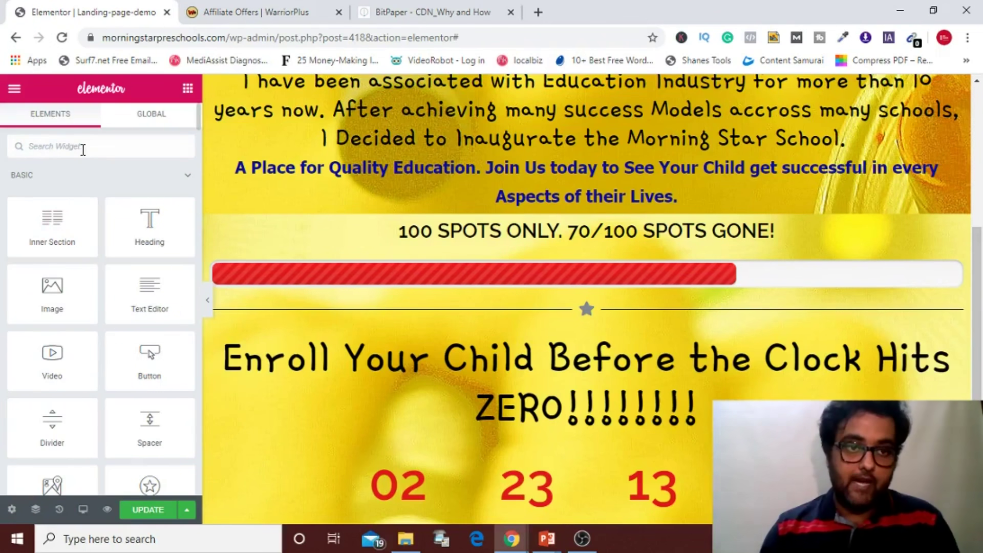
type("divid")
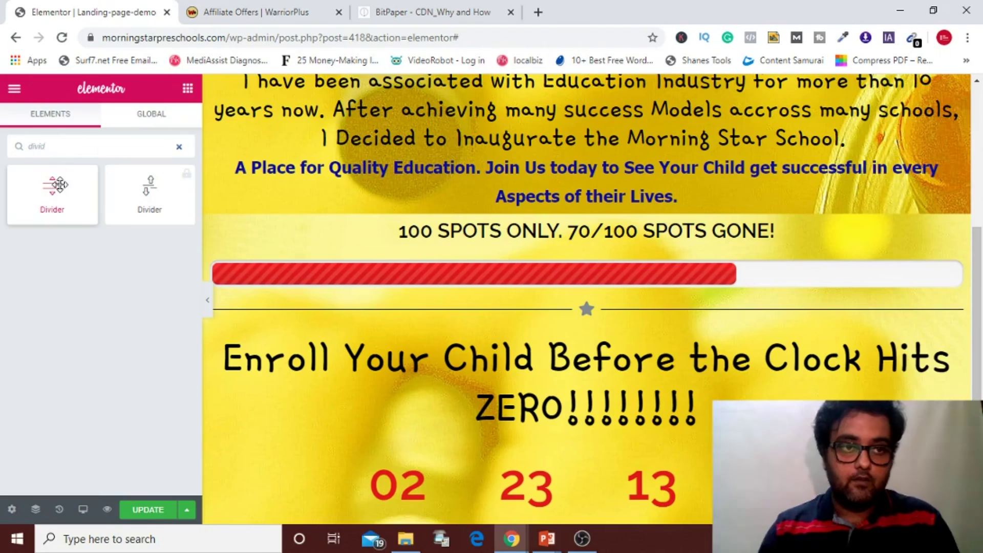
left_click_drag(64, 185, 374, 410)
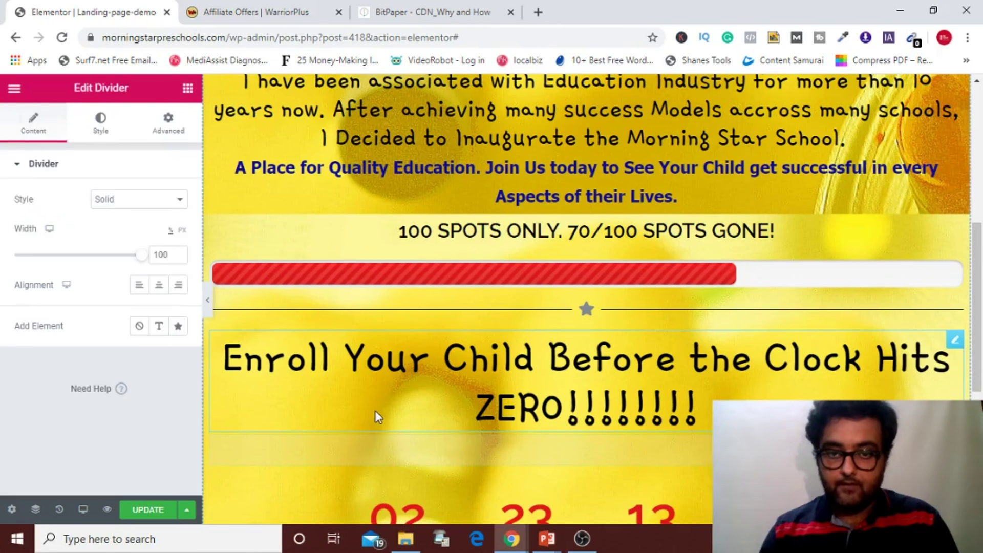
left_click(160, 326)
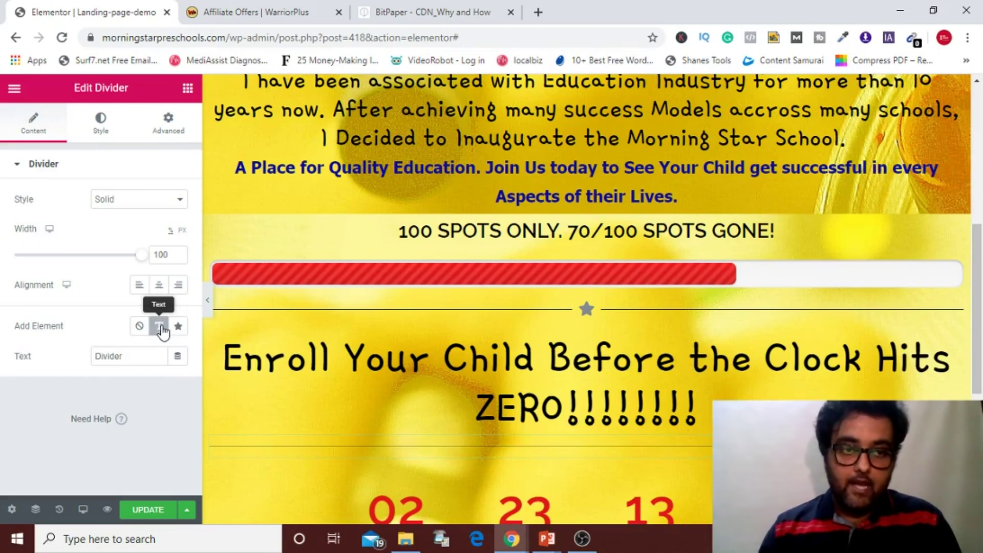
- Set the new divider's text to "Countdown" and compare it with the opt-in demo page
left_click_drag(139, 353, 88, 353)
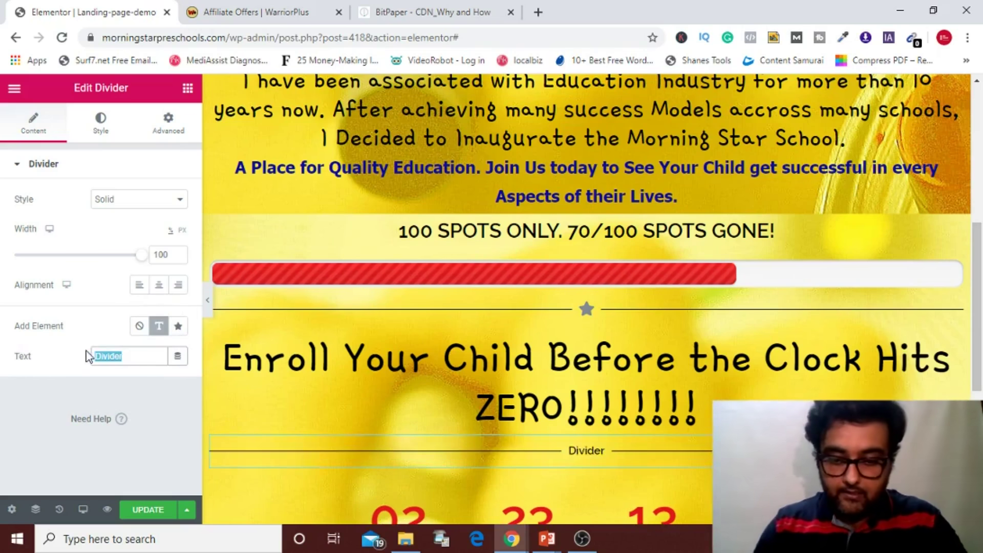
type("Countdwow")
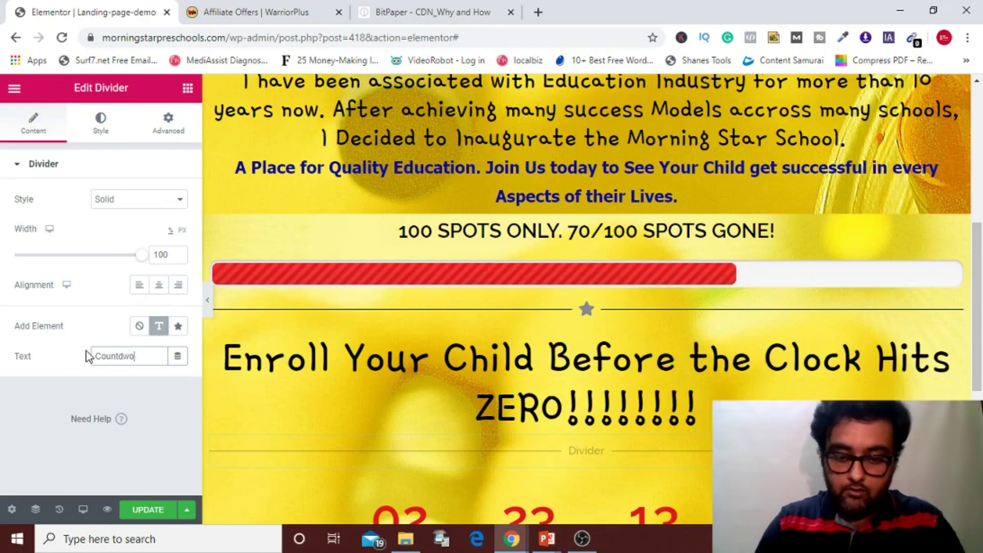
key("BackSpace")
key("BackSpace")
key("BackSpace")
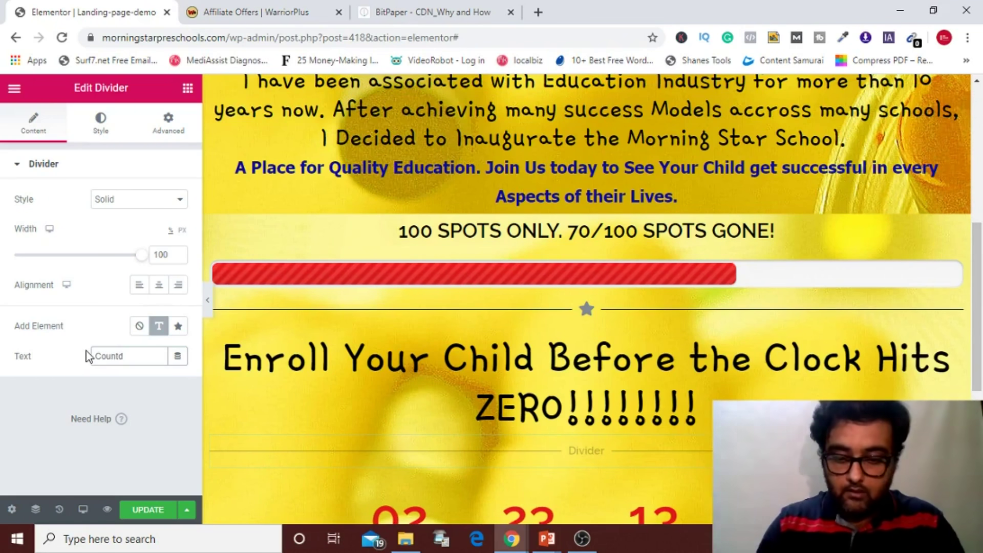
type("own")
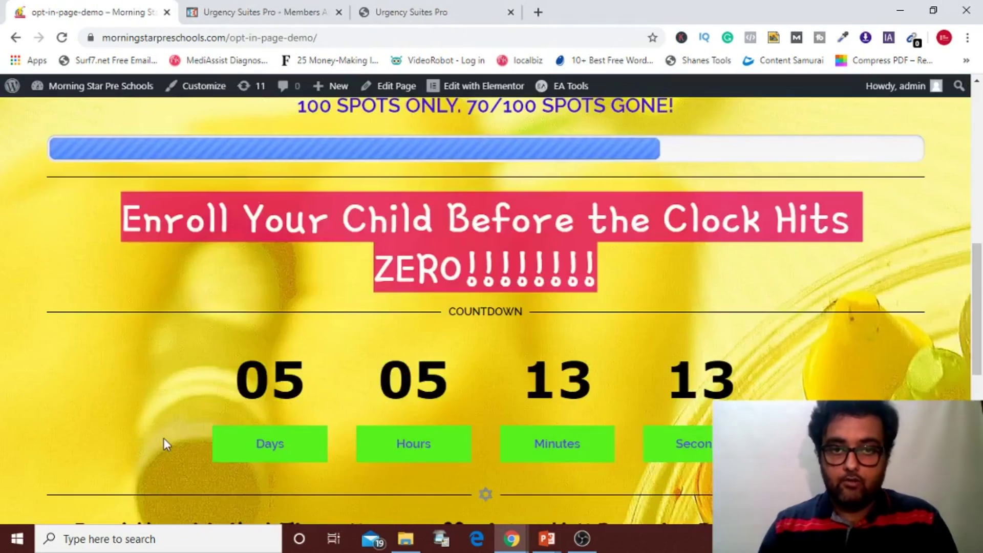
key("alt+Tab")
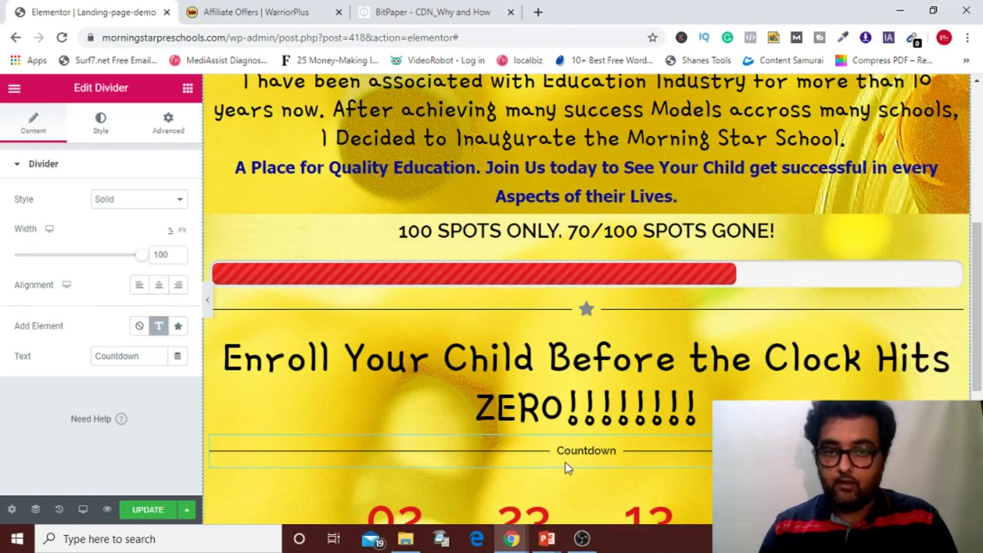
key("alt+Tab")
key("alt+Tab")
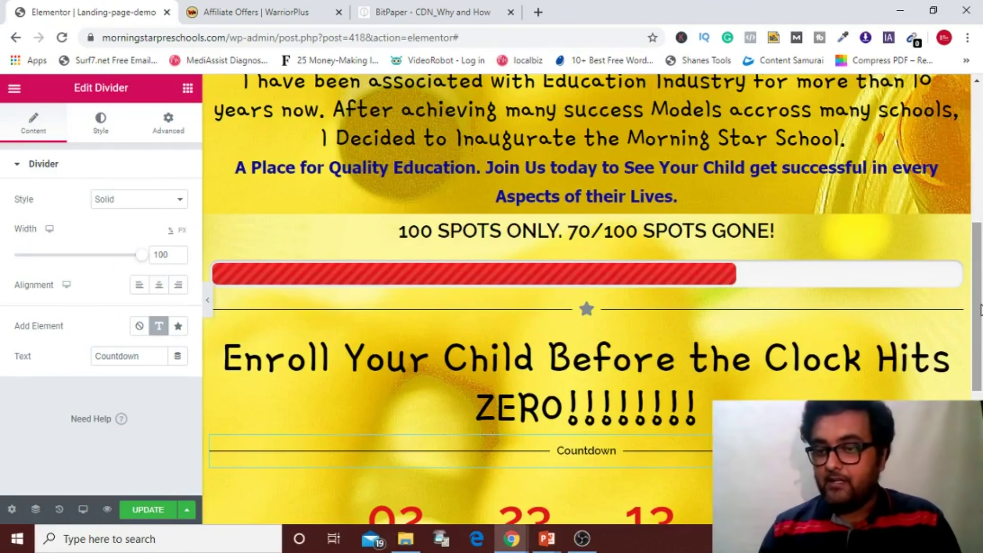
- Copy the "For A Very Limited Time, We are Offering a JAW Dropping Discounts" paragraph from the opt-in demo page
scroll(980, 325, "down", 1)
scroll(980, 325, "down", 6)
key("alt+Tab")
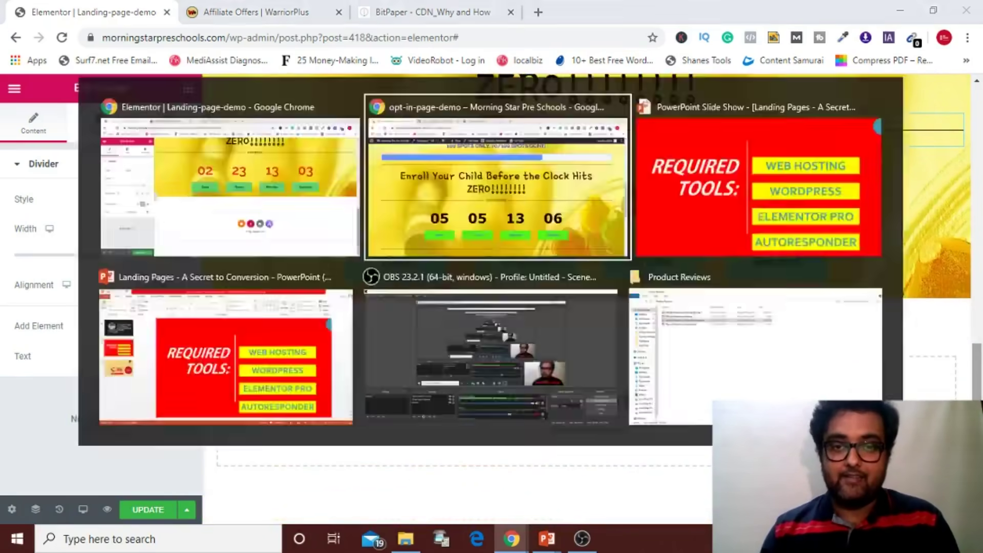
scroll(980, 325, "down", 4)
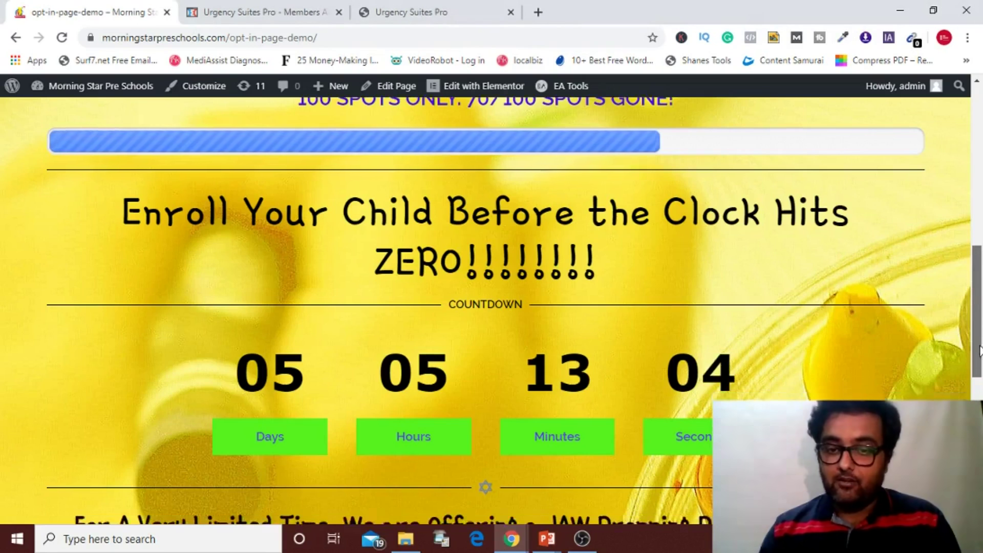
scroll(980, 325, "down", 2)
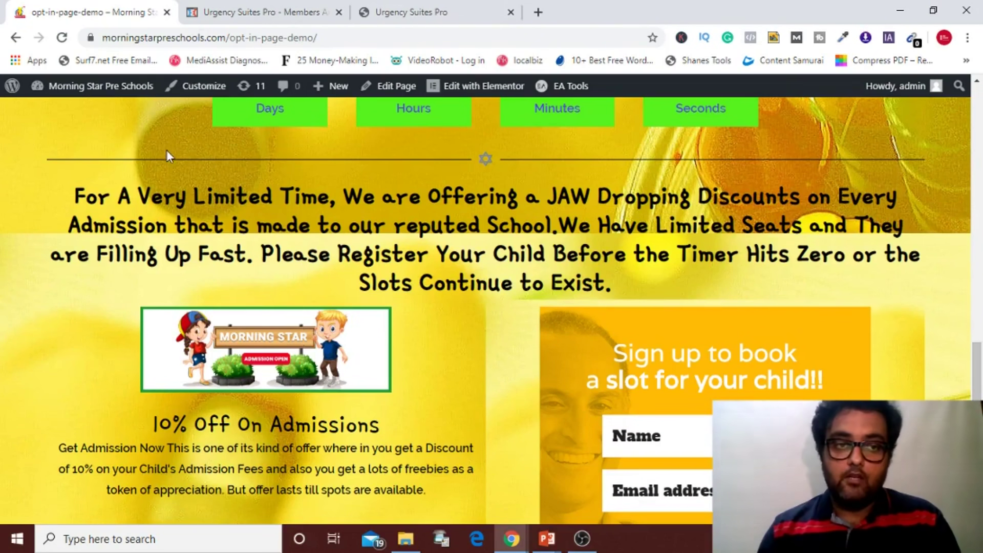
left_click_drag(83, 189, 631, 280)
key("ctrl+c")
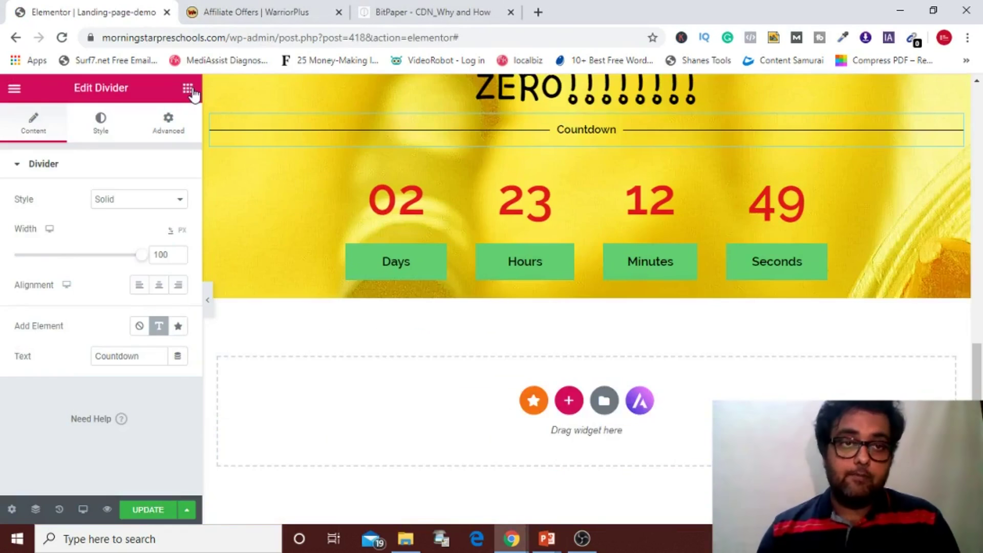
- Add a Heading widget below the countdown and replace its placeholder text with the copied limited-time offer paragraph
left_click(188, 89)
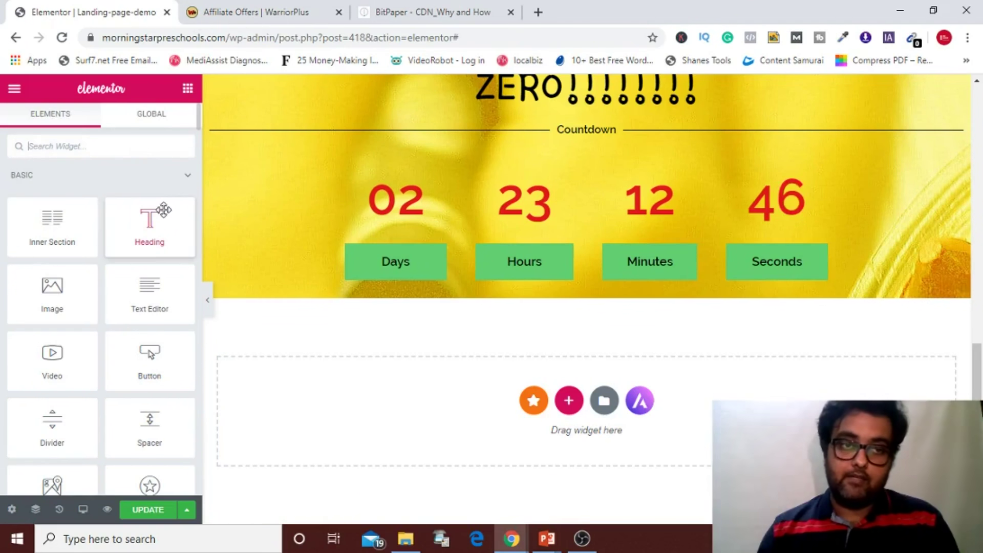
left_click_drag(162, 212, 500, 288)
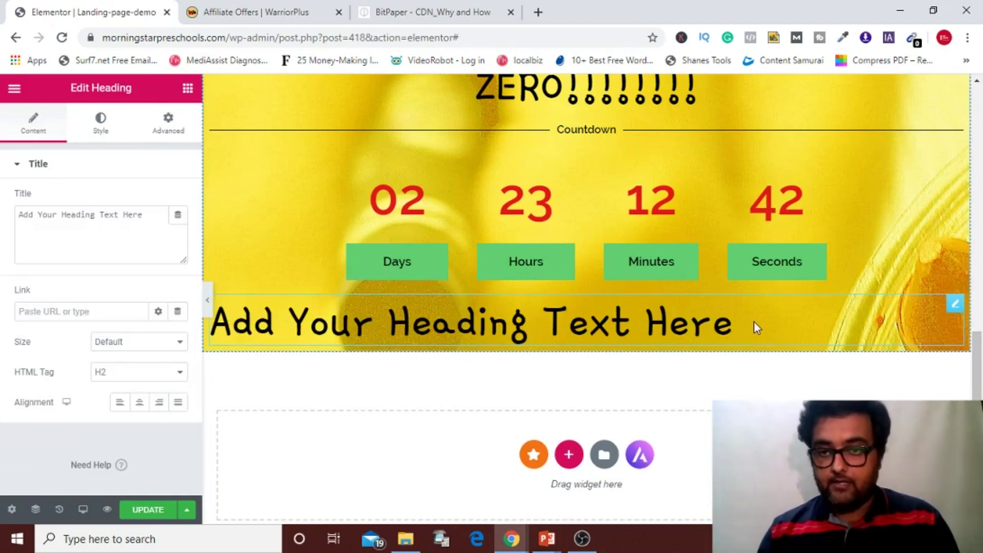
key("BackSpace")
key("BackSpace")
key("BackSpace")
key("BackSpace")
key("BackSpace")
key("BackSpace")
key("BackSpace")
key("BackSpace")
key("BackSpace")
key("BackSpace")
key("BackSpace")
key("BackSpace")
key("BackSpace")
key("BackSpace")
key("BackSpace")
key("BackSpace")
key("BackSpace")
key("BackSpace")
key("BackSpace")
key("BackSpace")
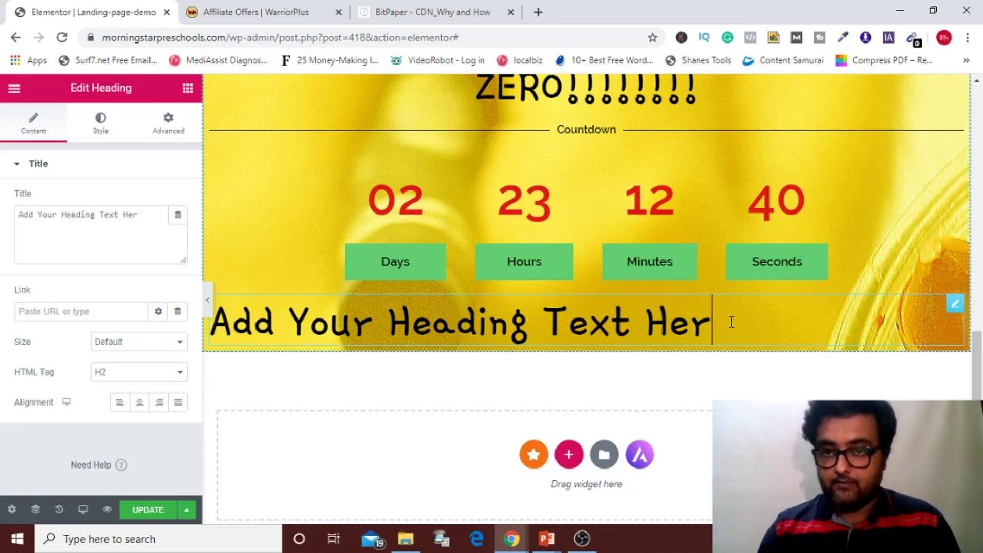
key("ctrl+v")
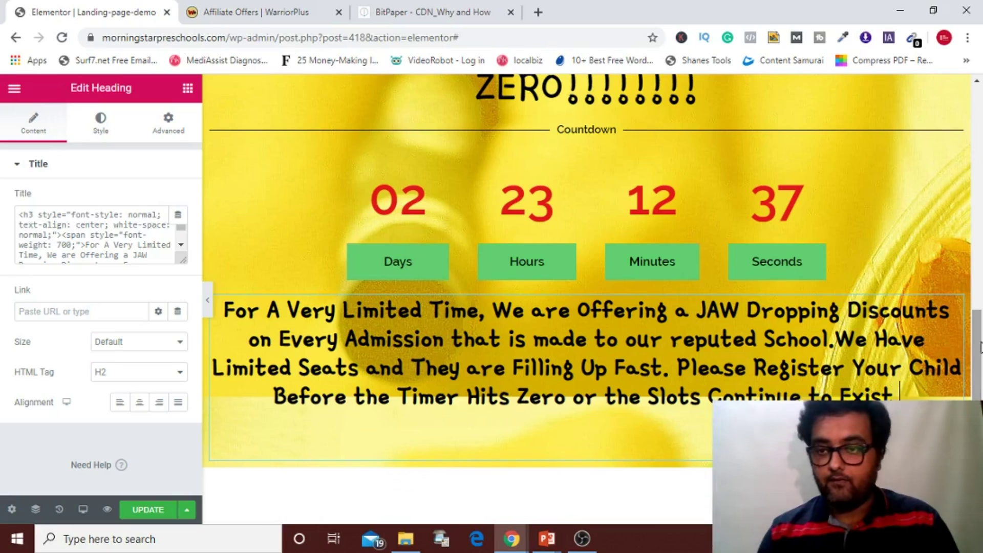
- Add a two-column Inner Section below the limited-time offer heading and place an Image Box widget in its first column
scroll(979, 348, "down", 3)
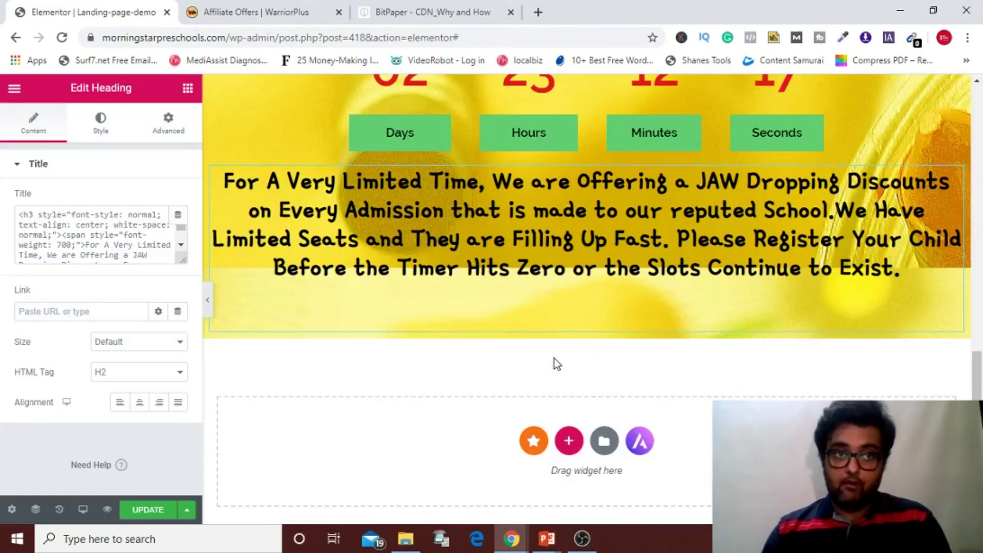
left_click(187, 90)
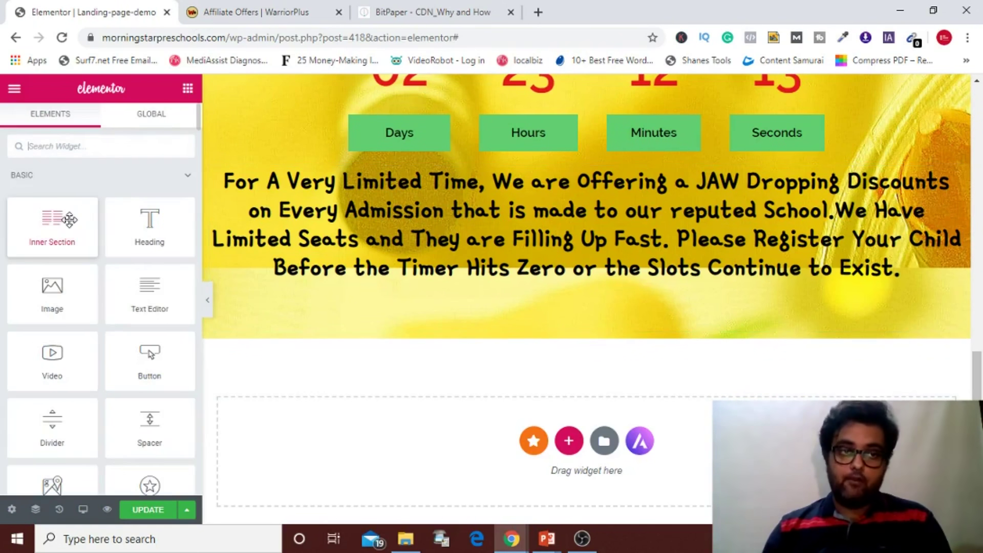
left_click_drag(69, 220, 517, 295)
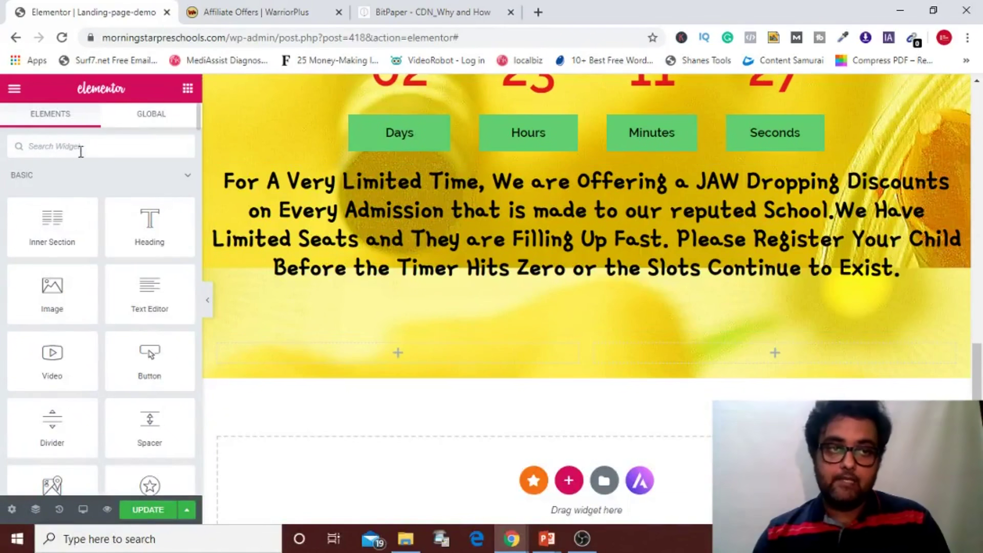
type("image")
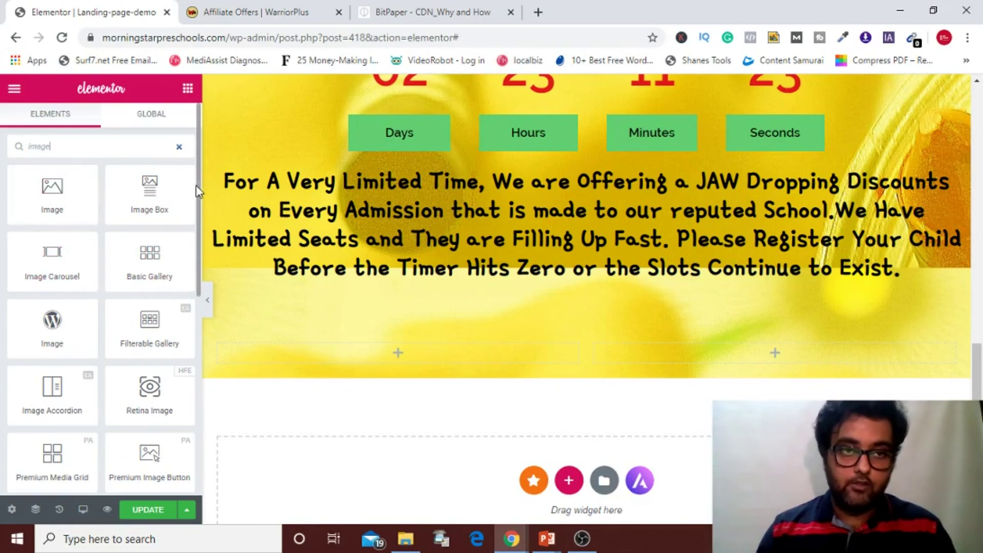
left_click_drag(199, 185, 204, 243)
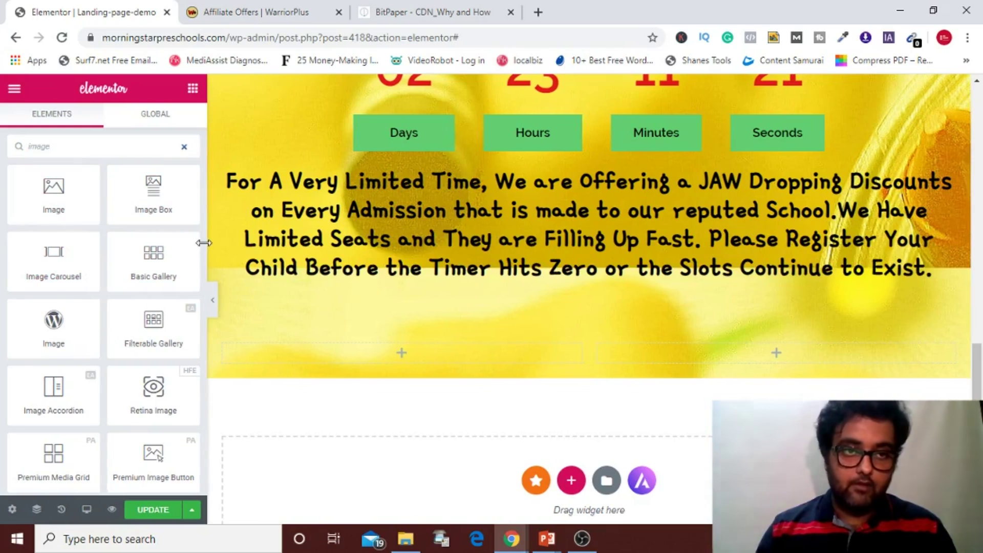
left_click_drag(169, 195, 396, 357)
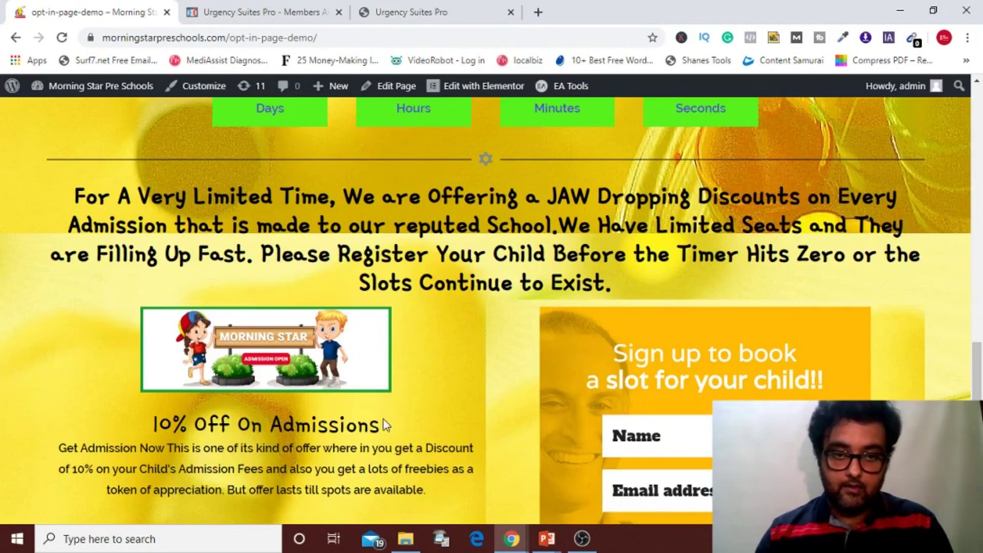
- Replace the image box's placeholder title with "10% Off On Admissions", copied from the opt-in demo page
left_click_drag(381, 424, 154, 429)
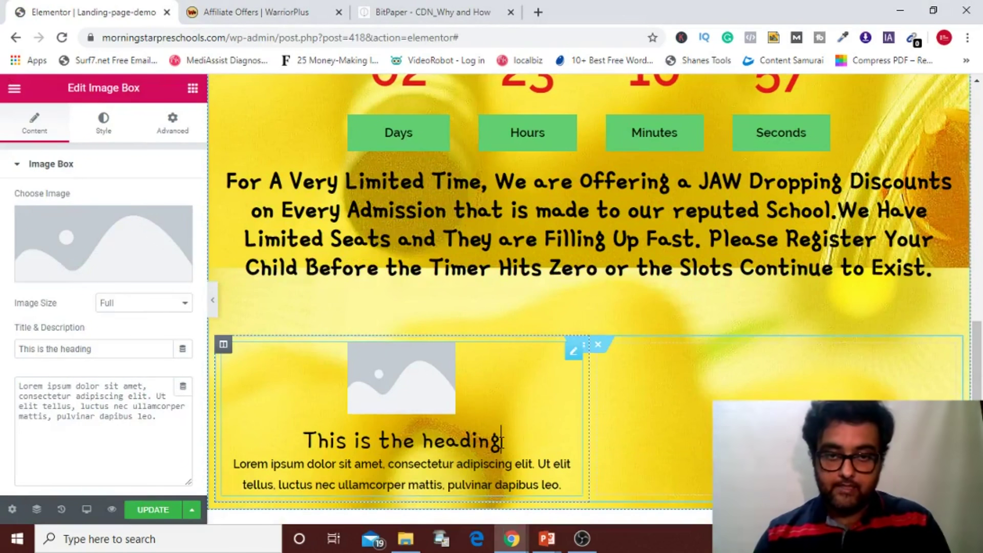
key("BackSpace")
key("BackSpace")
key("BackSpace")
key("BackSpace")
key("BackSpace")
key("BackSpace")
key("BackSpace")
key("BackSpace")
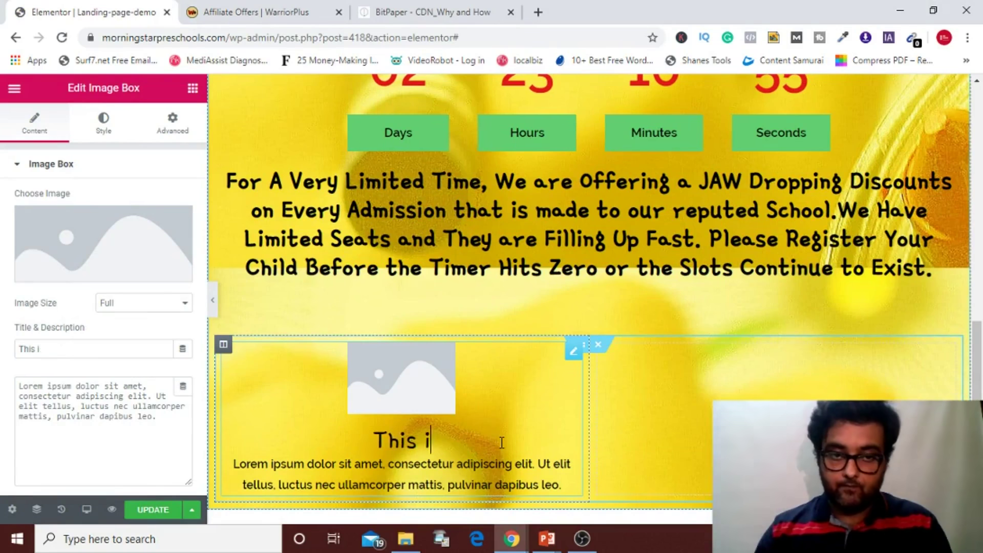
key("ctrl+v")
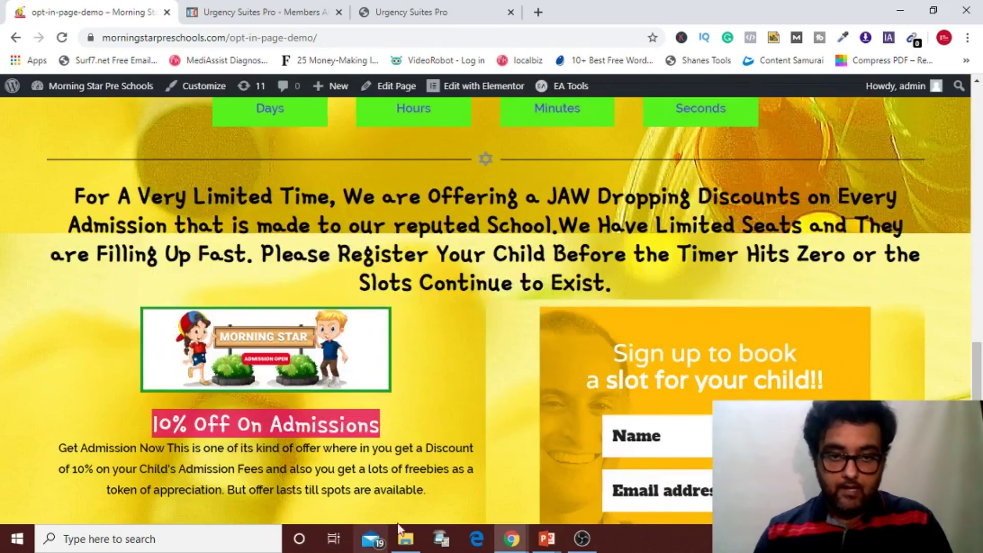
- Replace the image box's placeholder description with the "Get Admission Now" discount paragraph copied from the opt-in demo page
left_click_drag(432, 494, 64, 444)
key("ctrl+c")
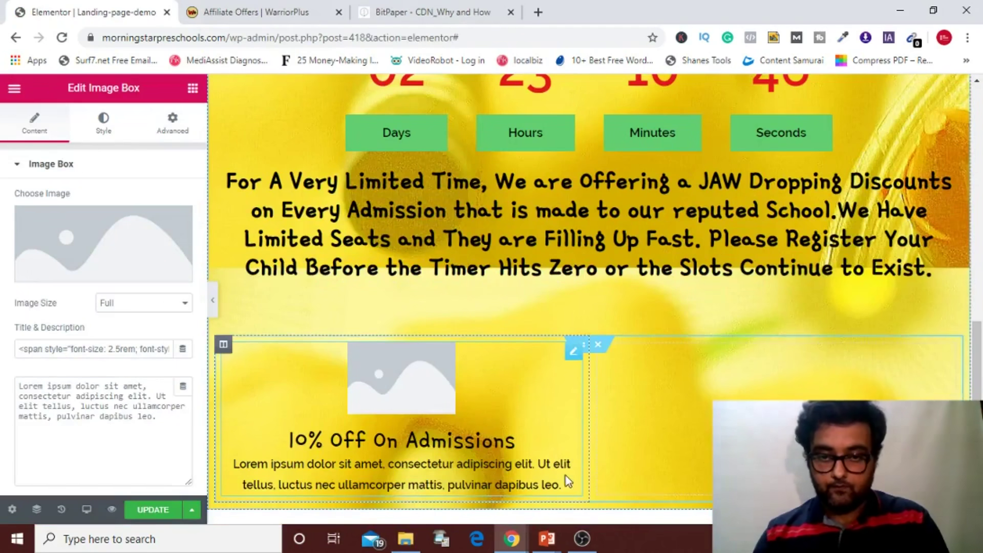
left_click_drag(563, 486, 232, 464)
key("ctrl+v")
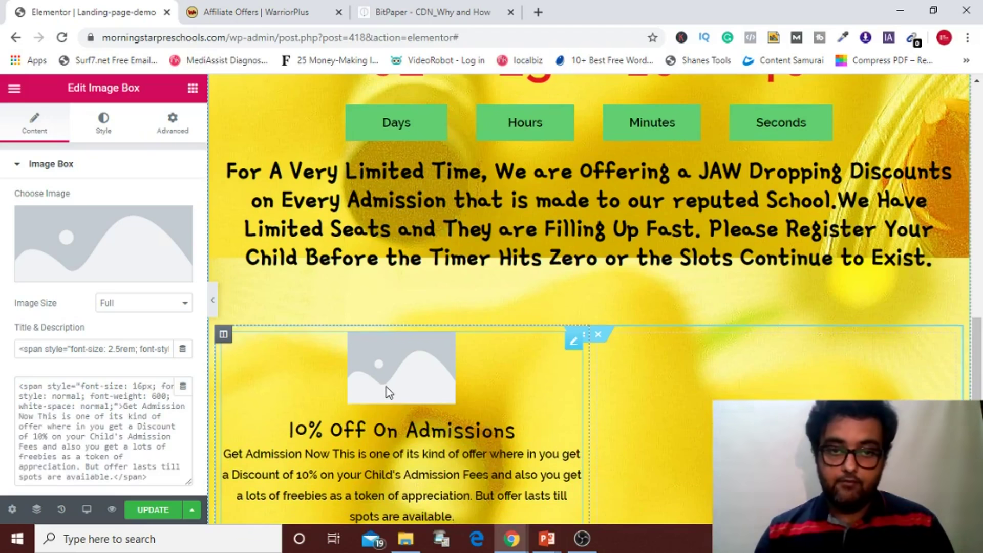
- Insert Banner.png from the media library as the image of the "10% Off On Admissions" image box
left_click(115, 262)
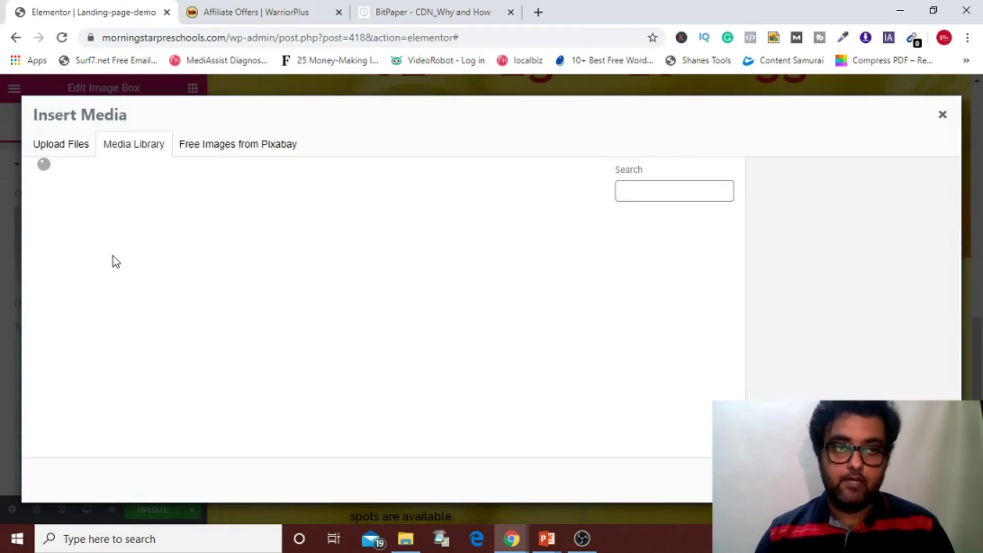
left_click_drag(739, 246, 741, 330)
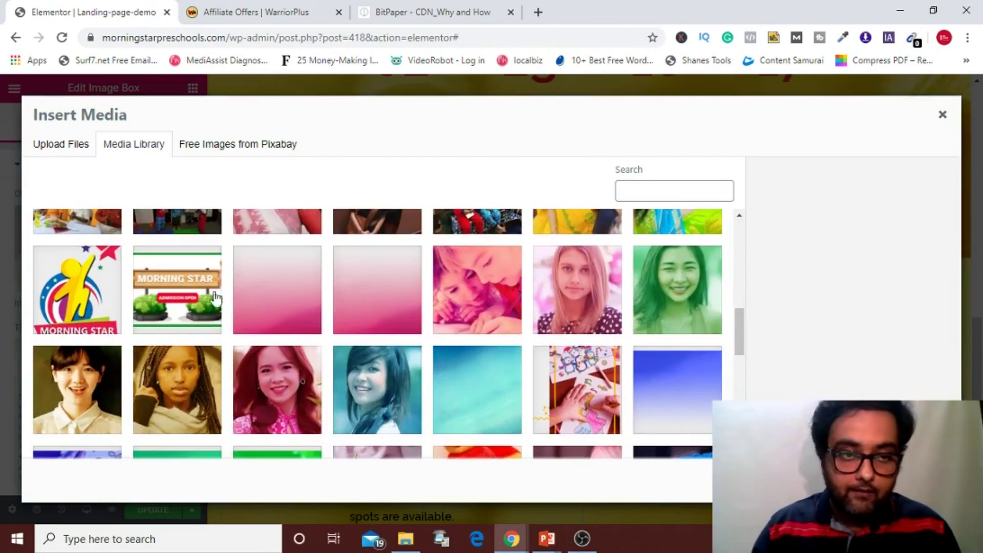
left_click(197, 292)
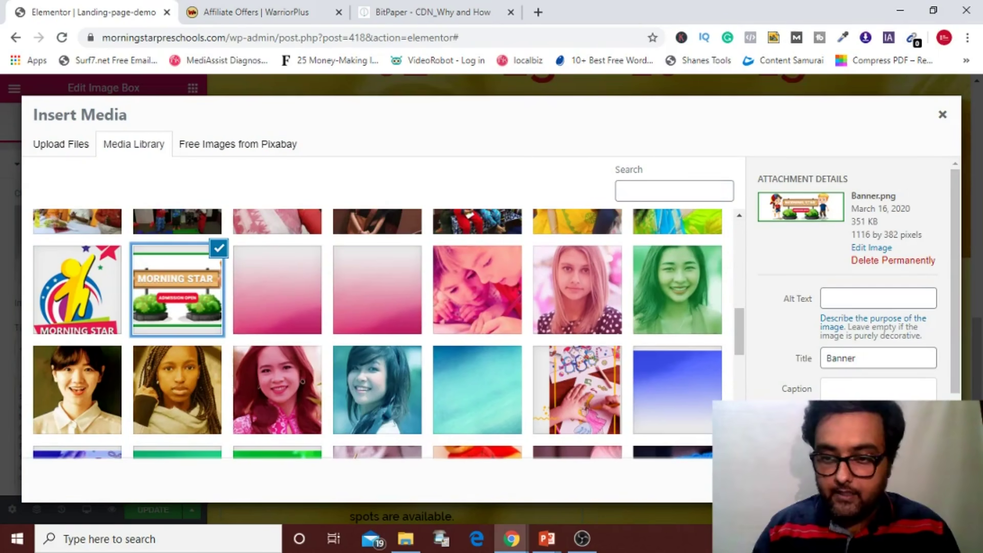
left_click(914, 480)
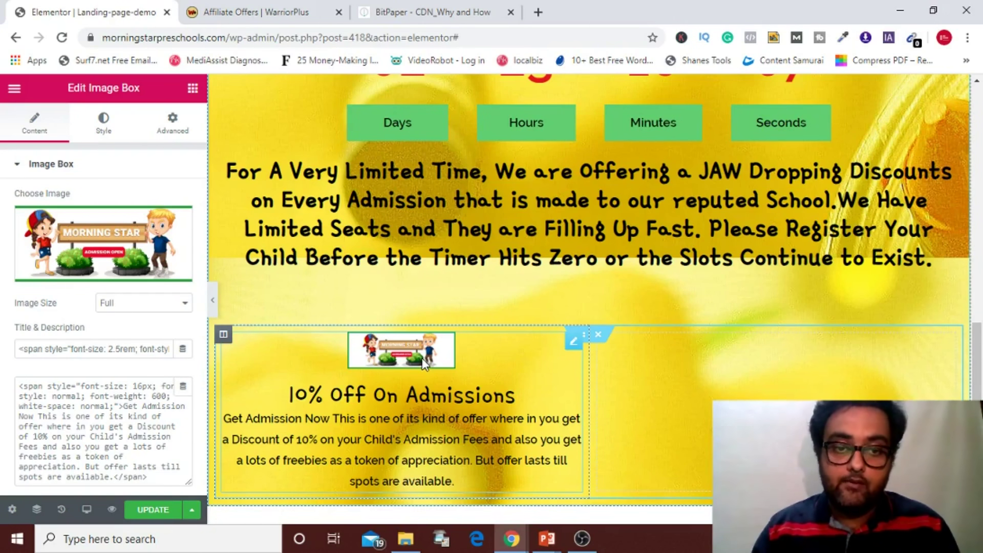
- Set the image box's image width to 73%, comparing the banner's size with the opt-in demo page
key("alt+Tab")
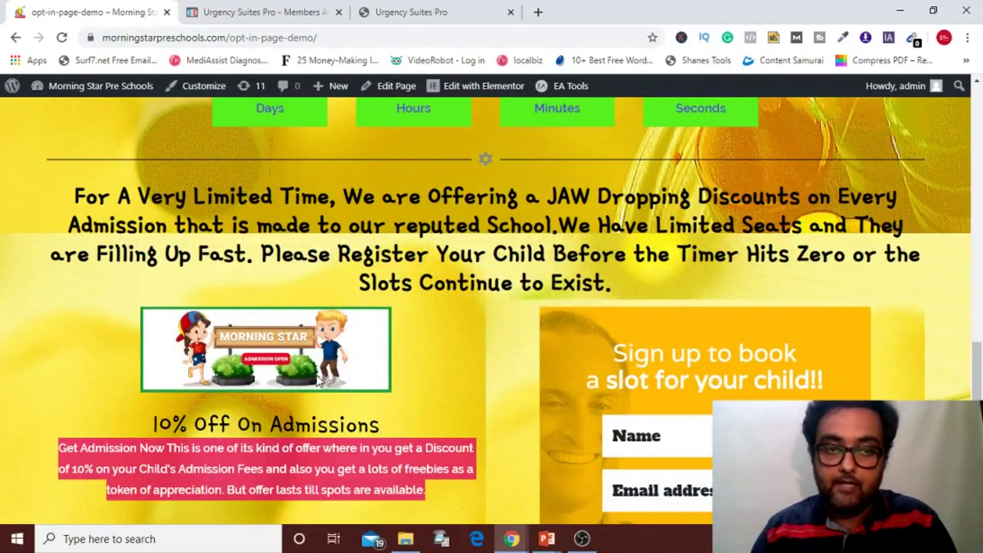
key("alt+Tab")
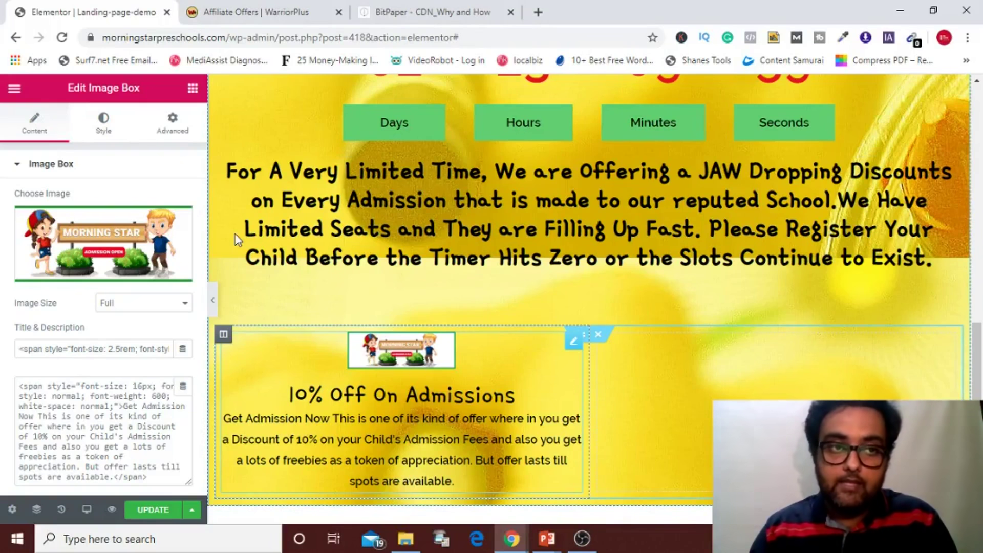
left_click(104, 136)
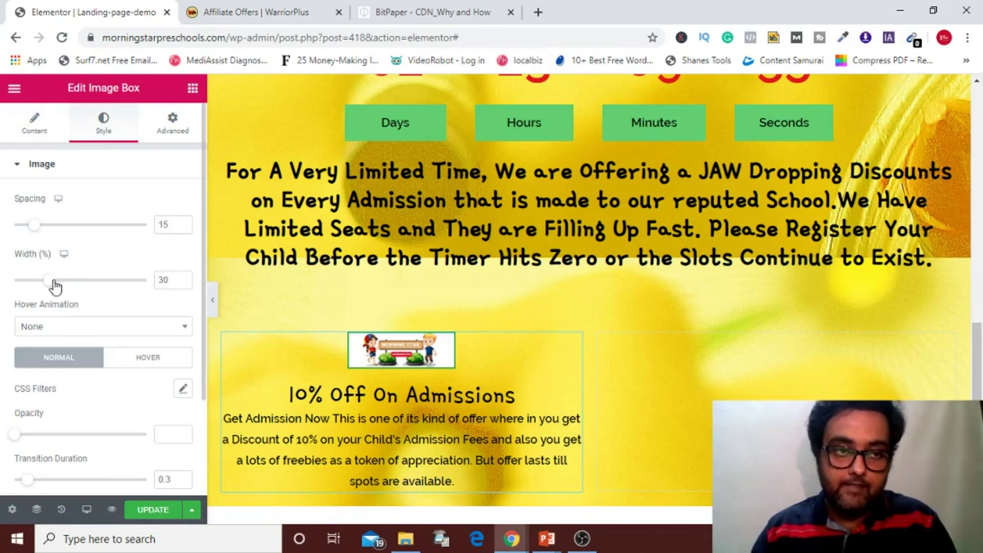
left_click_drag(55, 287, 114, 274)
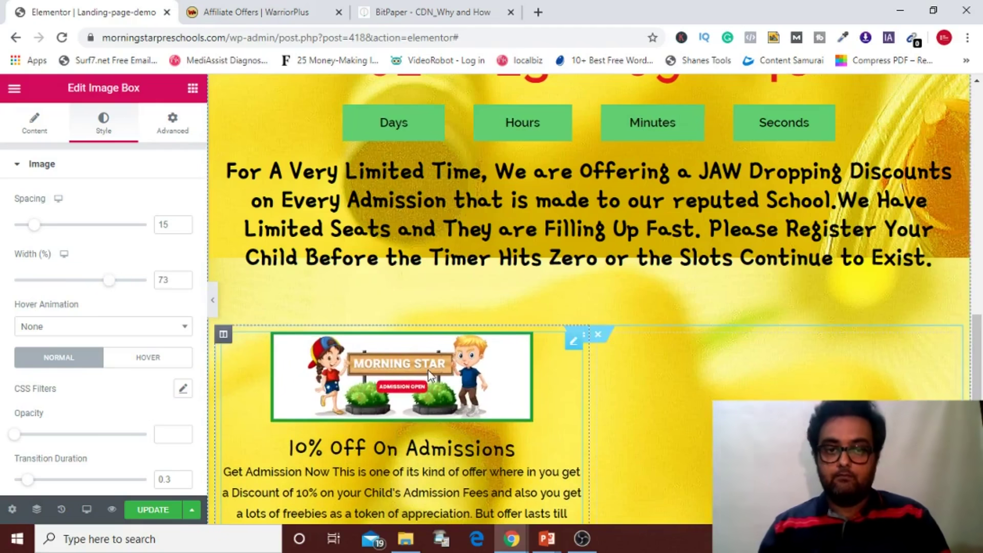
key("alt+Tab")
key("alt+Tab")
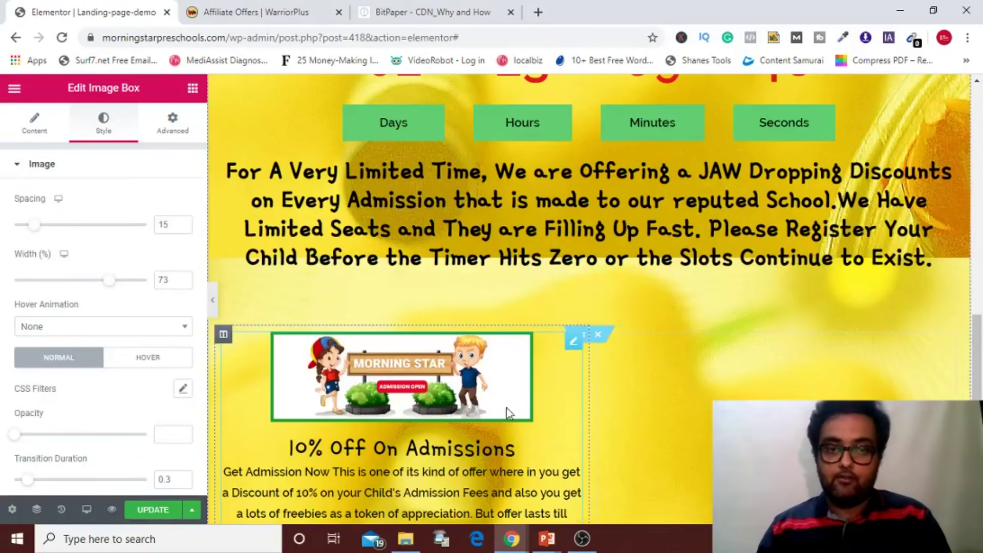
key("alt+Tab")
key("alt+Tab")
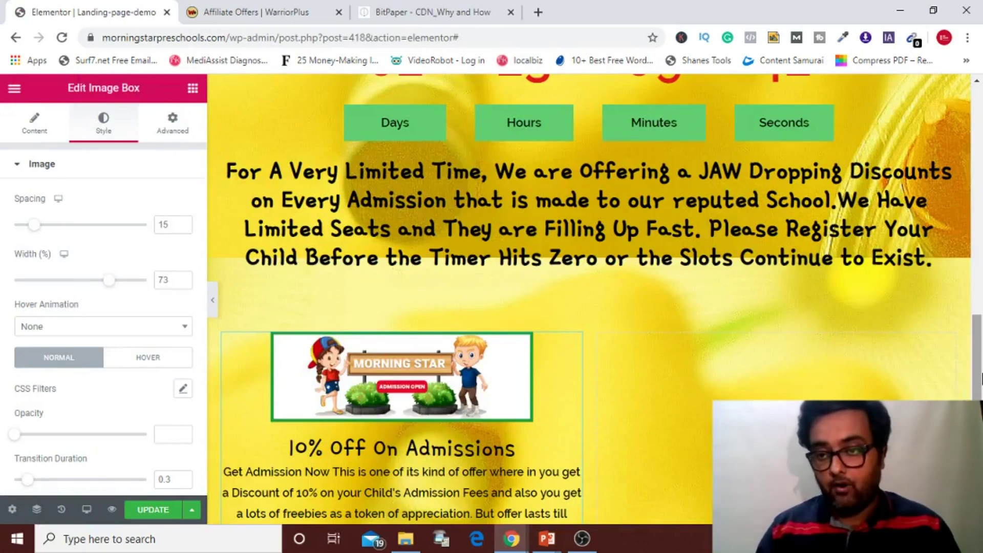
left_click_drag(975, 358, 980, 126)
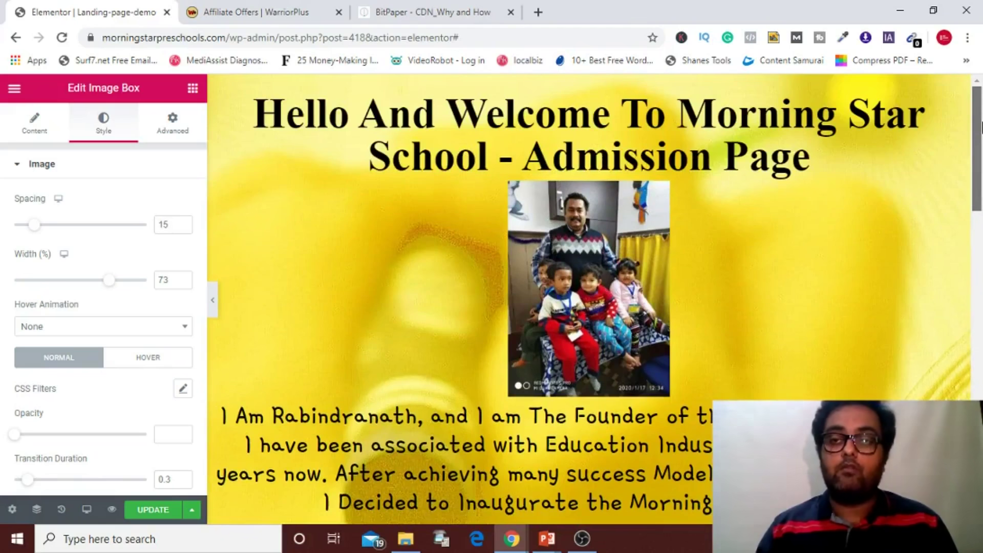
mouse_move(982, 127)
left_mouse_down()
mouse_move(977, 409)
mouse_move(981, 121)
left_mouse_up()
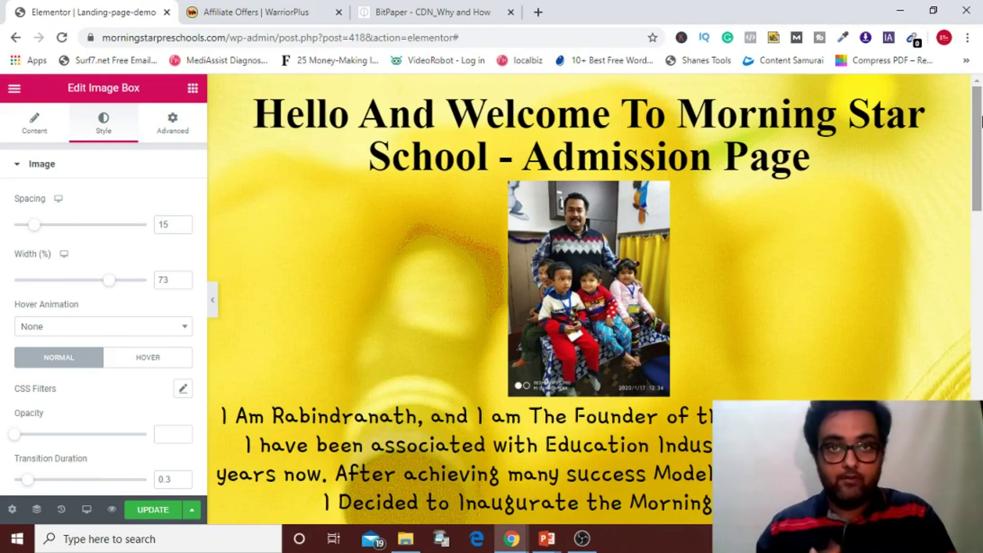
left_click_drag(980, 122, 980, 384)
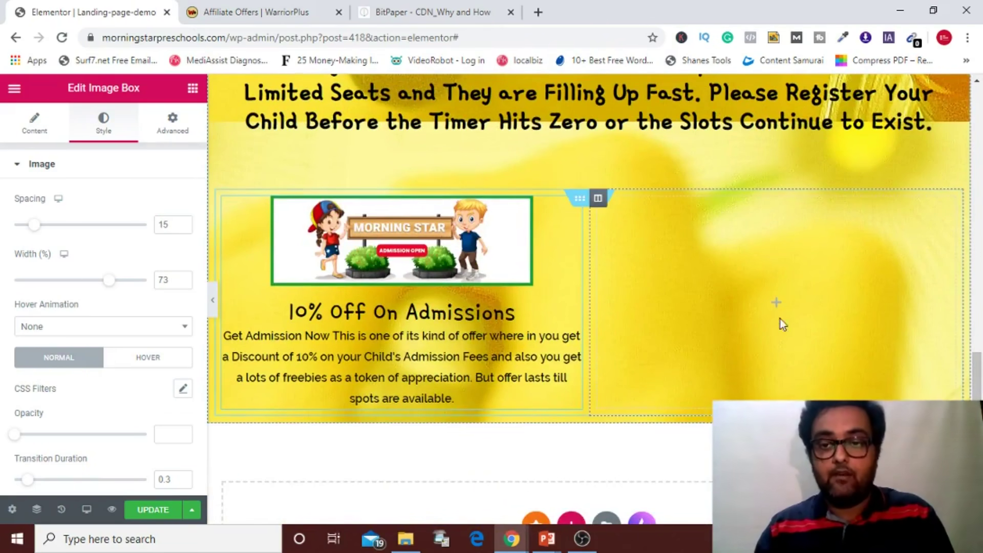
- Switch to GetResponse in a new browser tab of the demo page's window and create a contact list named "demo_list_tutorial"
key("alt+Tab")
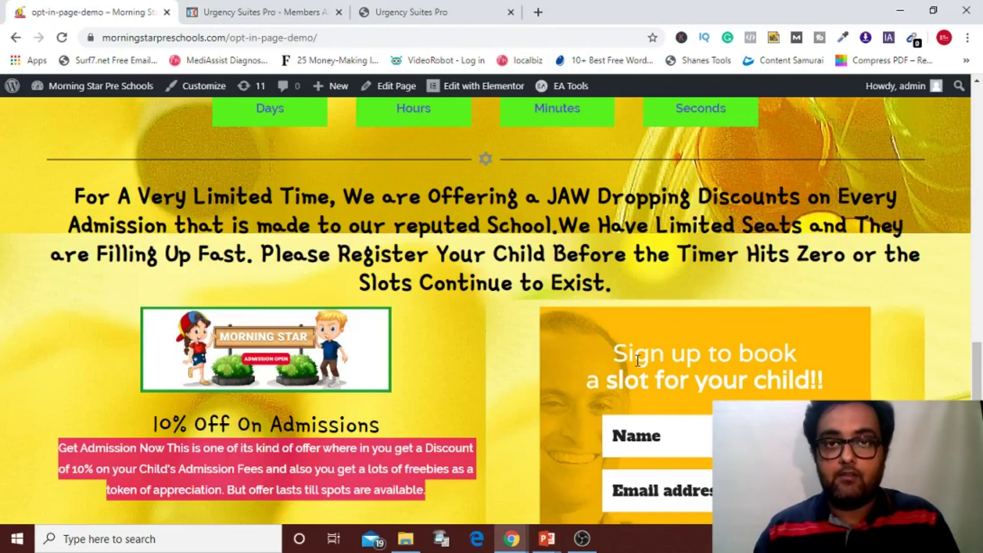
left_click(538, 12)
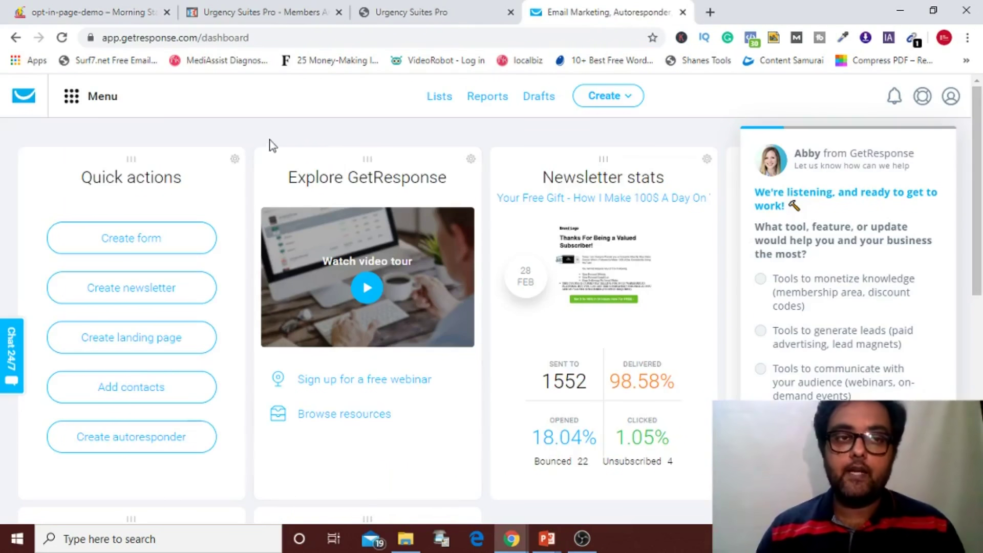
left_click(443, 101)
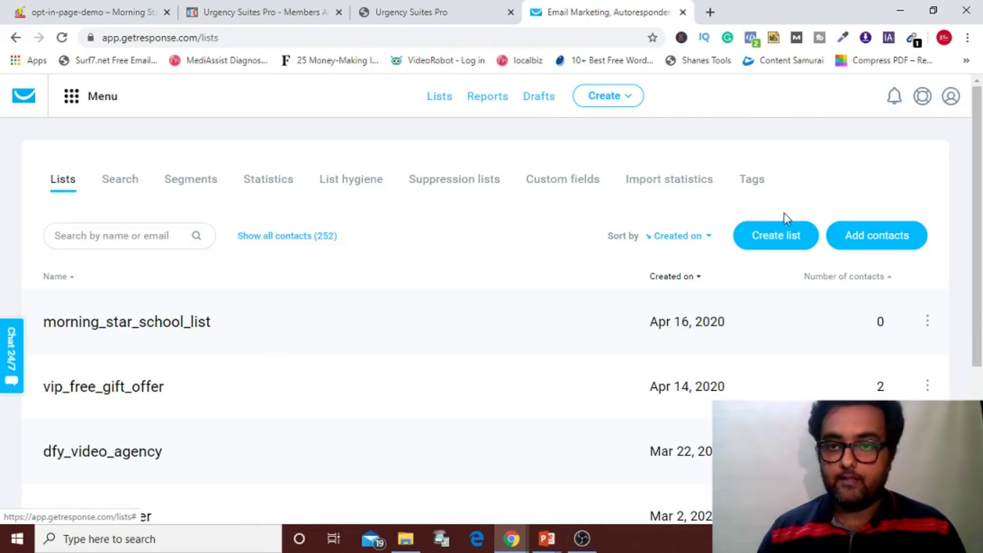
left_click(778, 234)
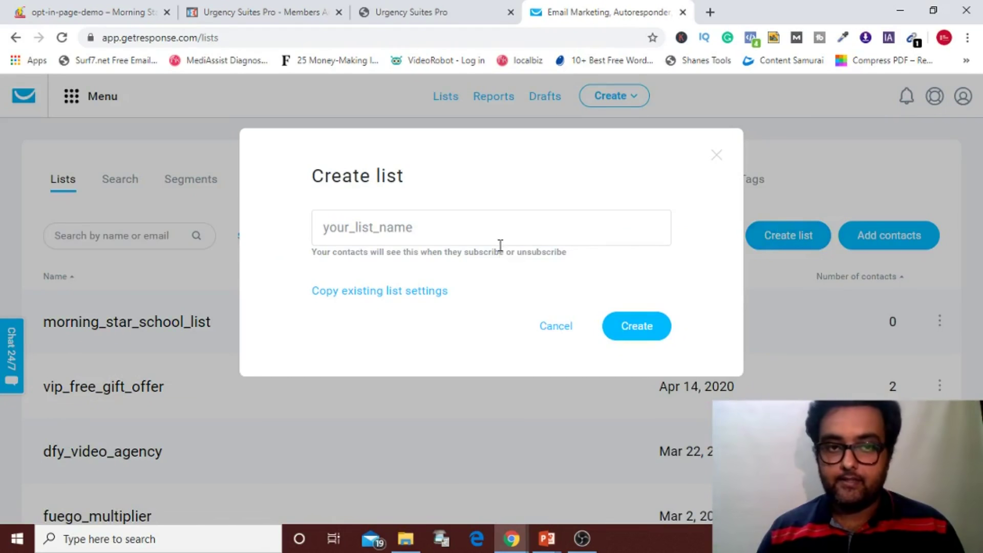
left_click(388, 229)
type("demo_list_tuto")
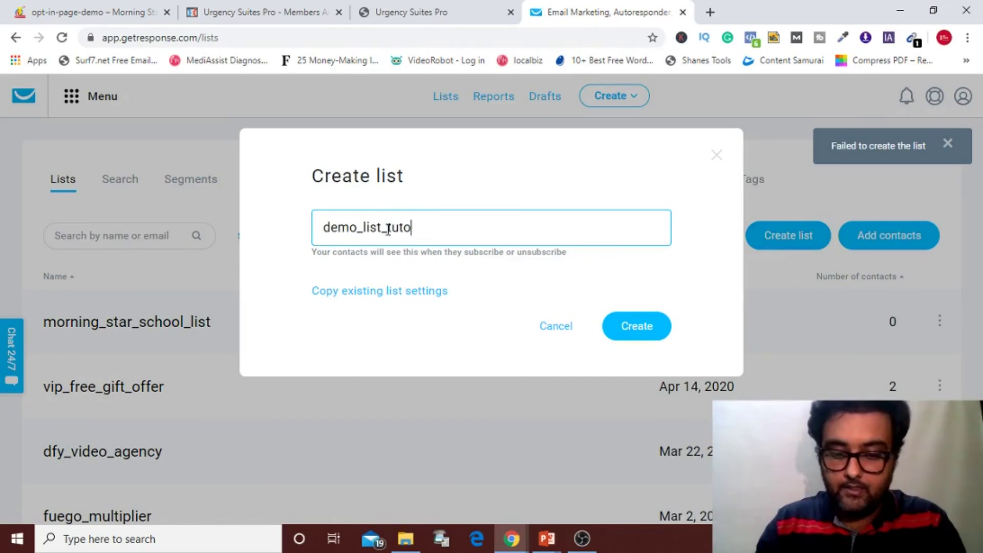
type("rial")
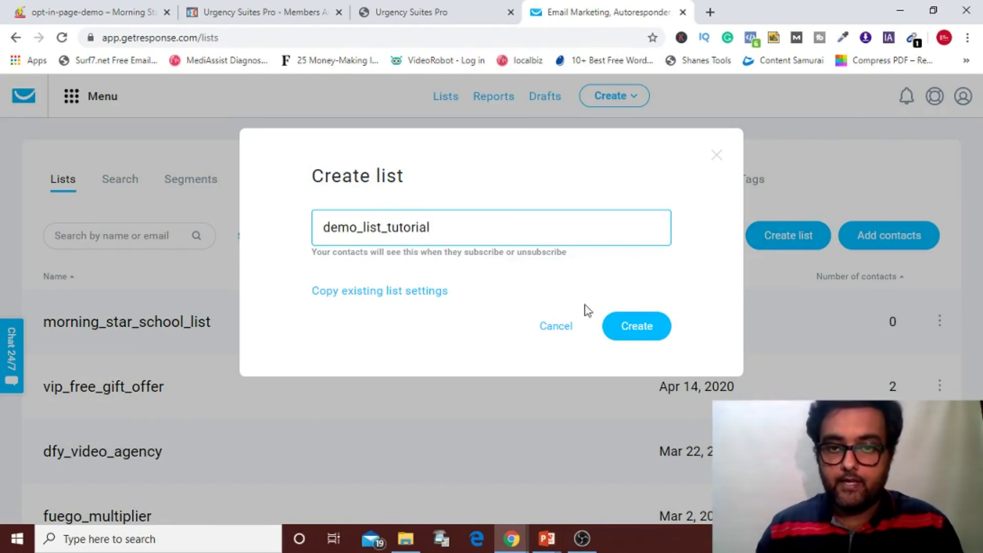
left_click(623, 326)
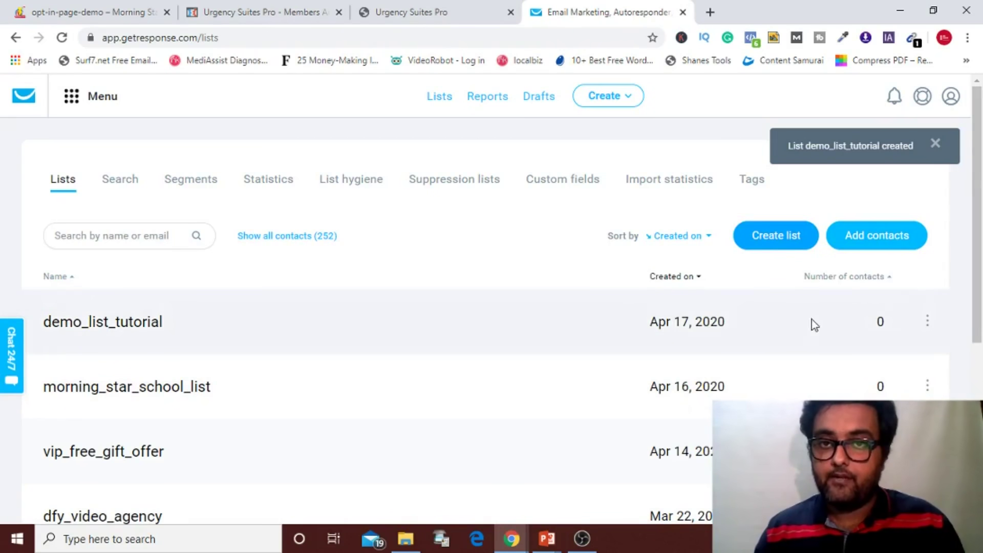
- Create a new GetResponse form from the List Builder Wizard's "Marketer TV" template
left_click(629, 99)
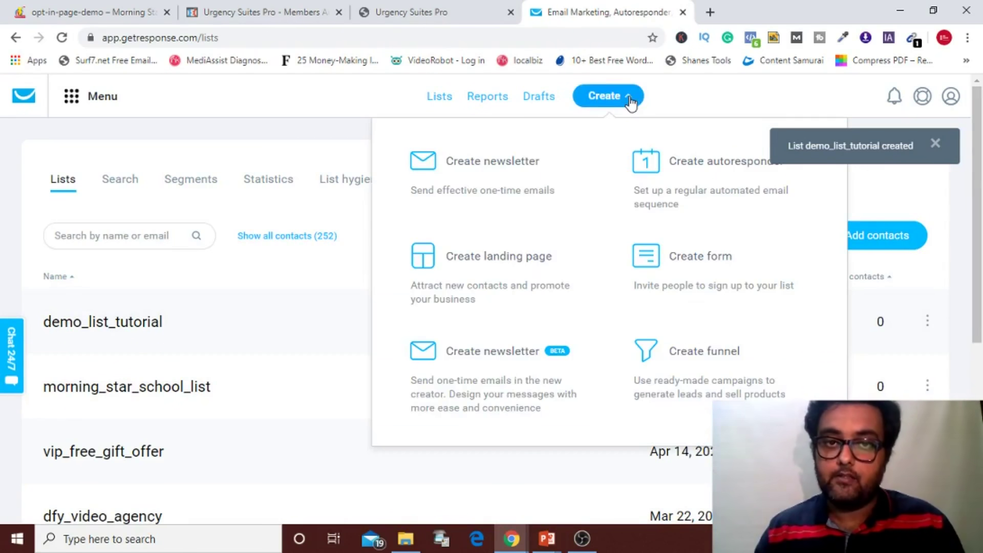
left_click(683, 262)
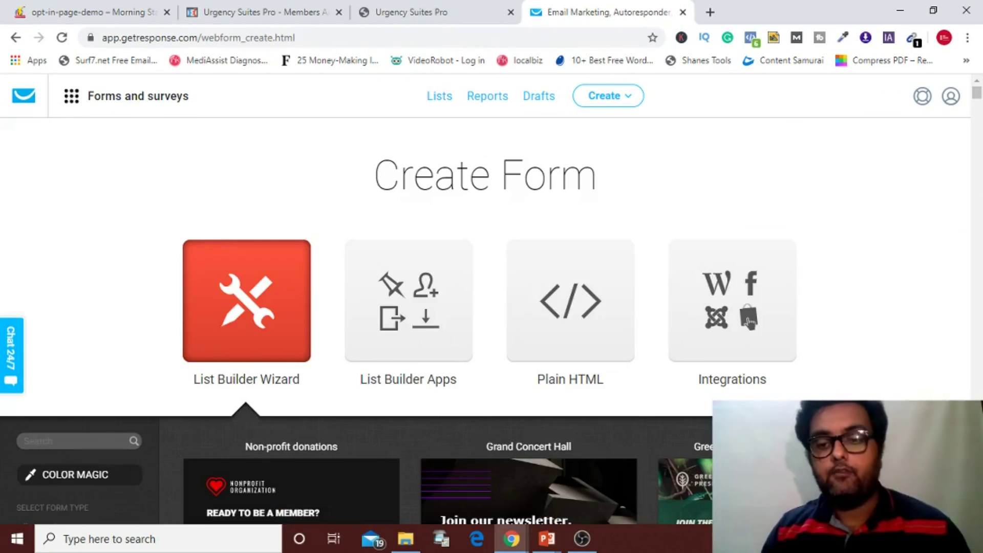
scroll(749, 235, "down", 2)
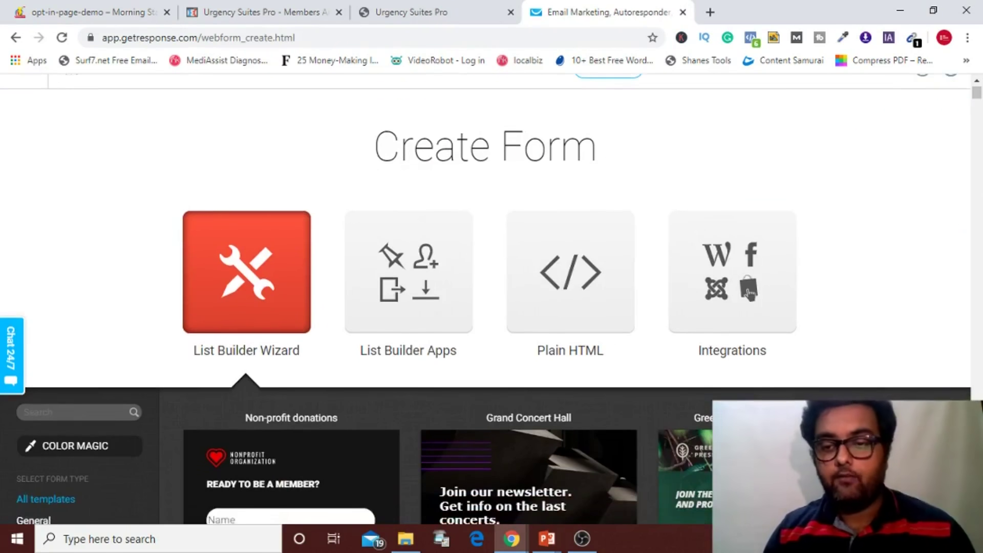
scroll(749, 236, "down", 6)
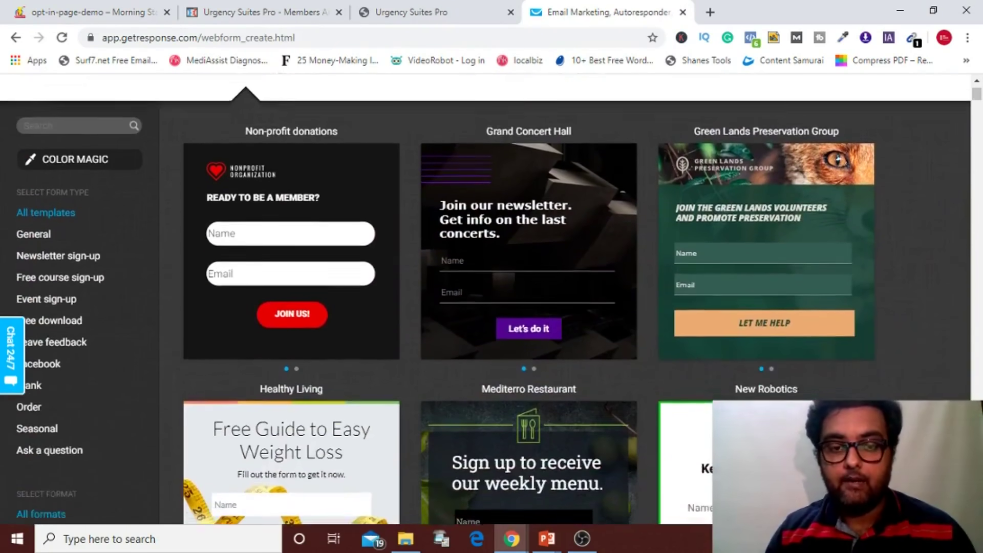
scroll(487, 307, "down", 5)
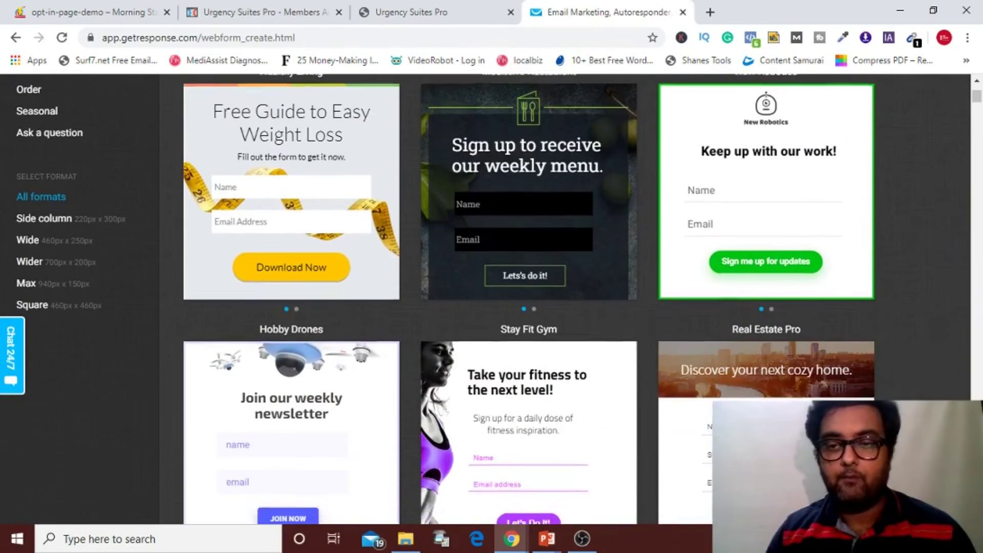
scroll(486, 307, "down", 3)
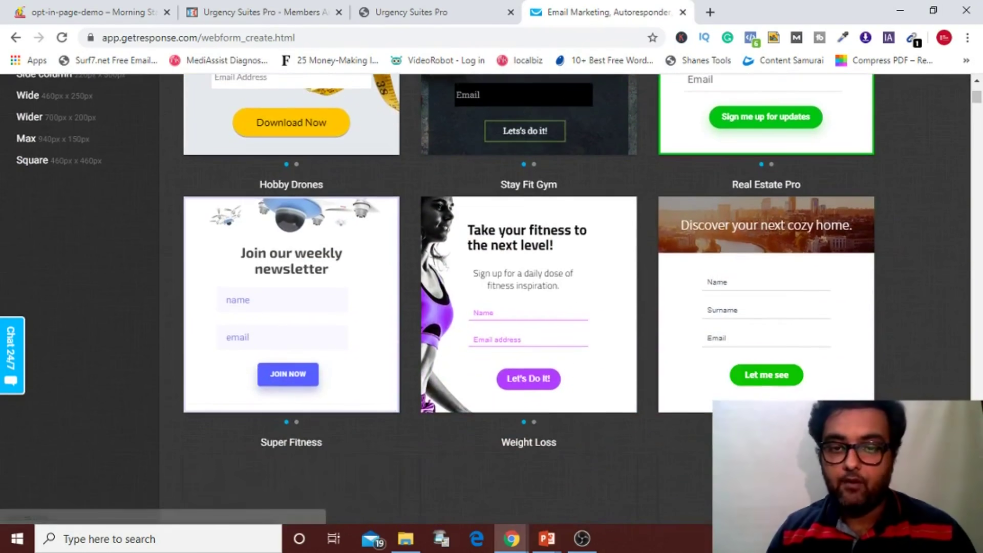
scroll(487, 307, "down", 2)
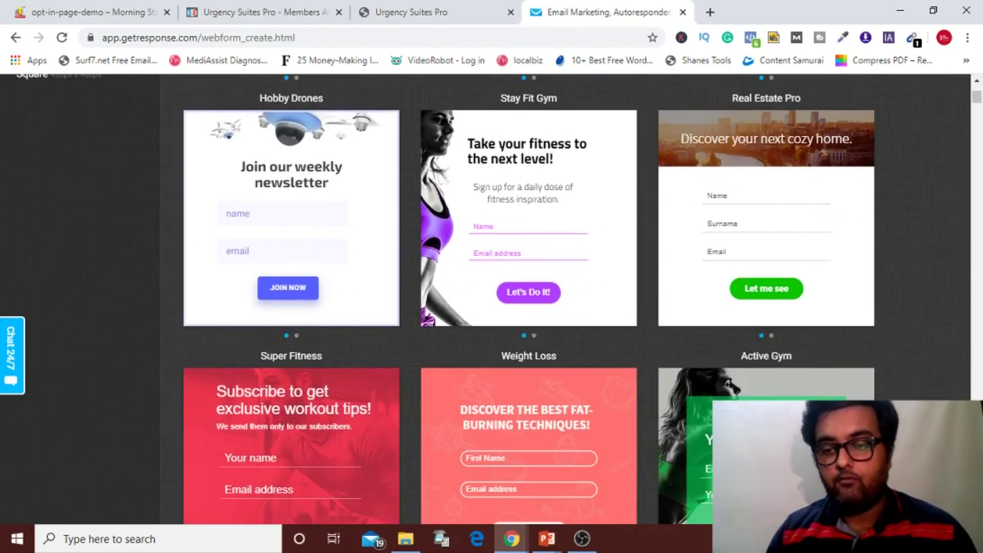
scroll(528, 299, "down", 3)
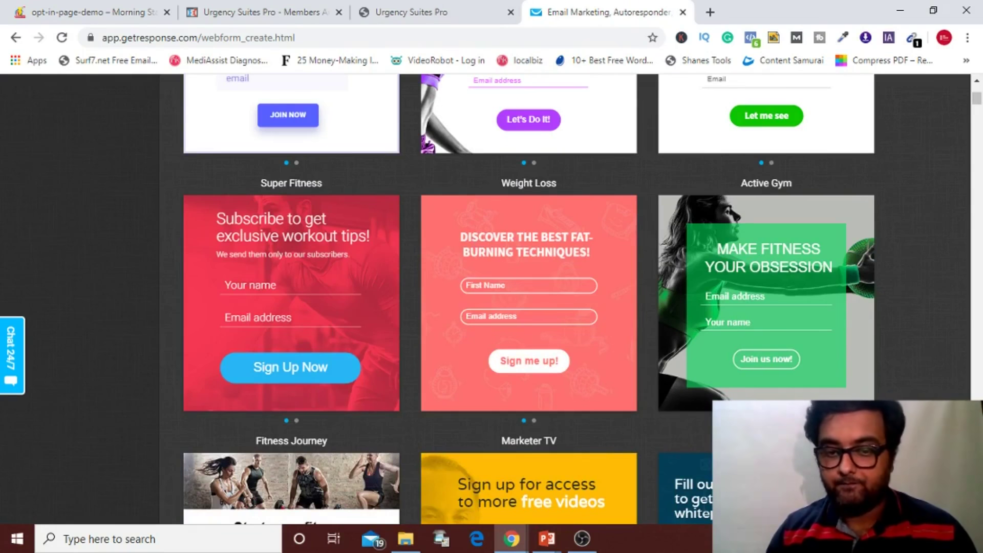
scroll(529, 300, "down", 2)
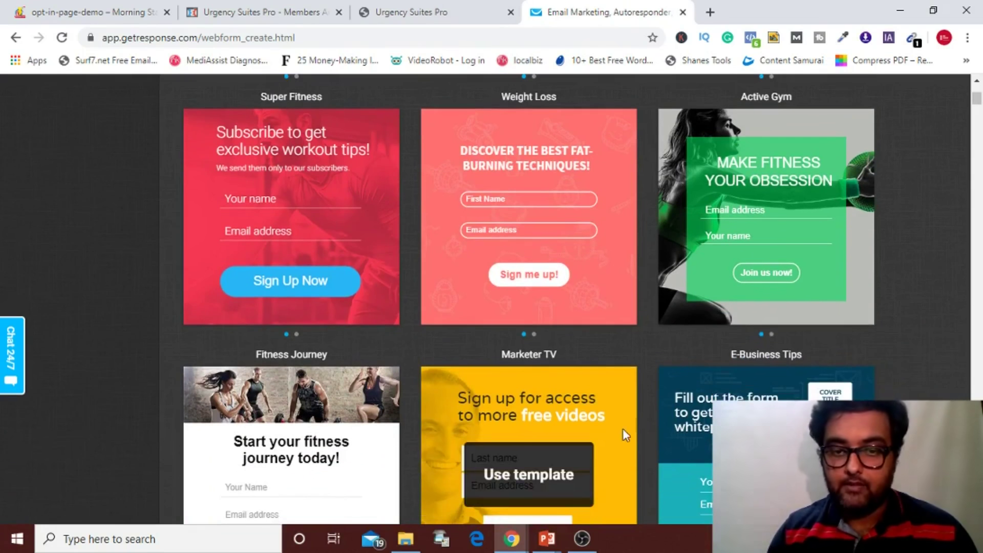
left_click(598, 417)
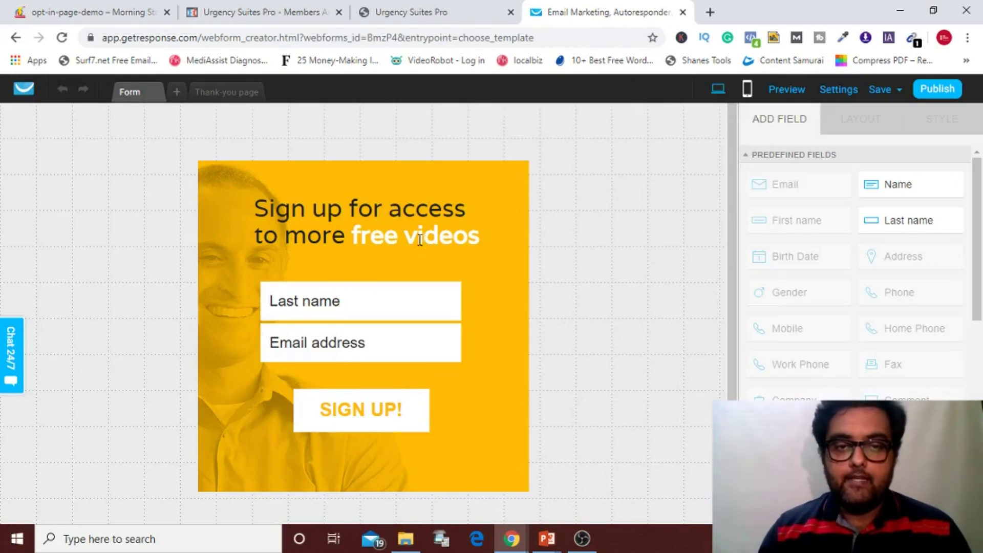
- Change the form's headline to "Sign up for A FREE Discount Coupon"
left_click(424, 239)
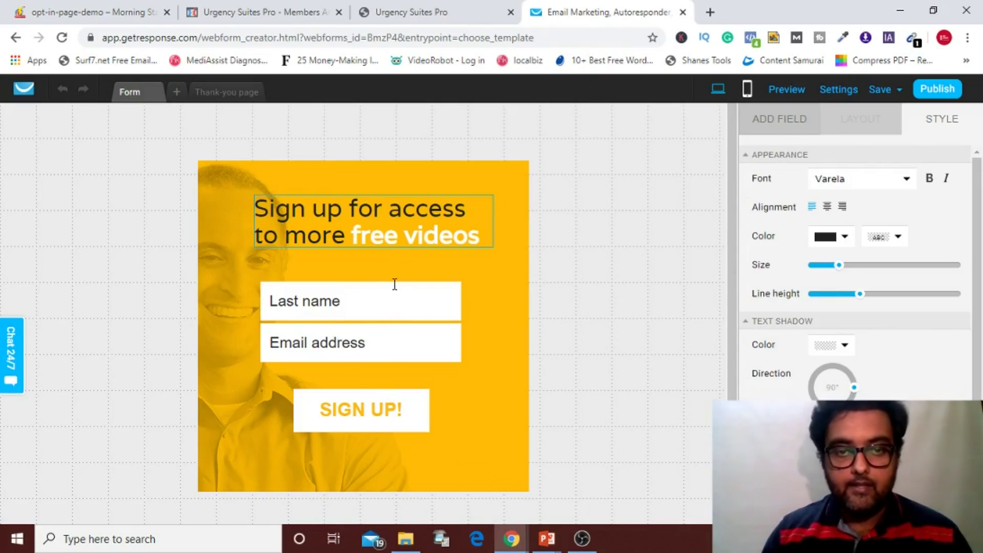
double_click(415, 235)
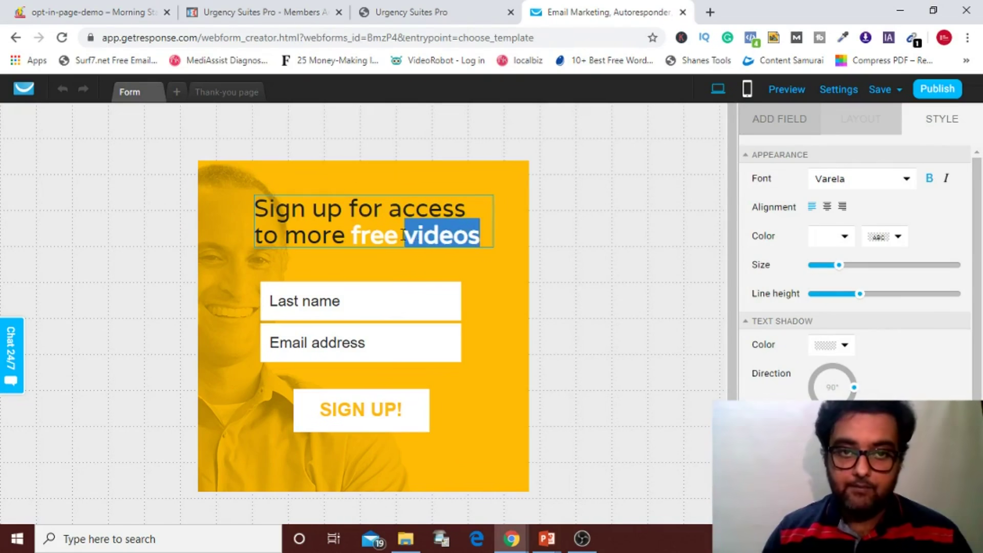
key("BackSpace")
key("BackSpace")
key("BackSpace")
key("BackSpace")
key("BackSpace")
key("BackSpace")
key("BackSpace")
key("BackSpace")
key("BackSpace")
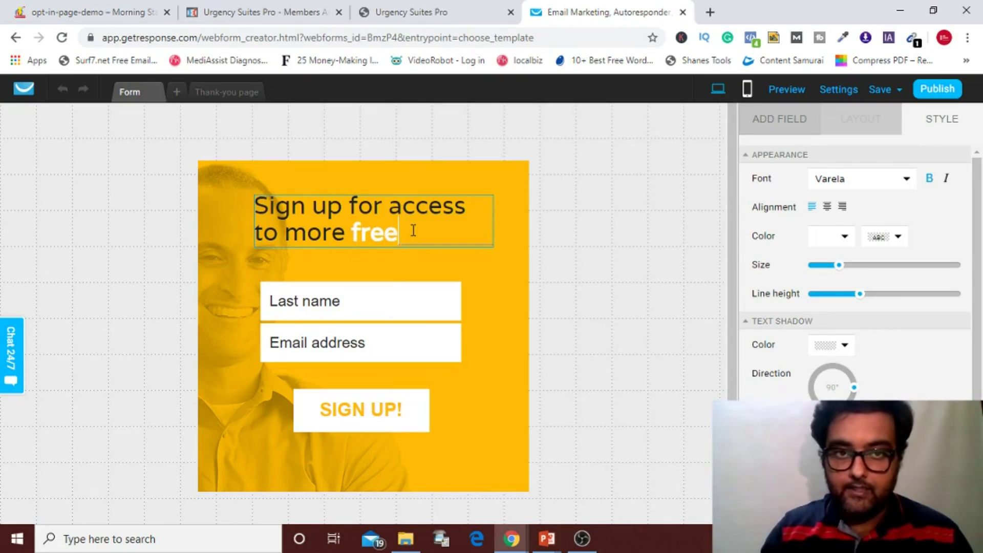
key("BackSpace")
key("BackSpace")
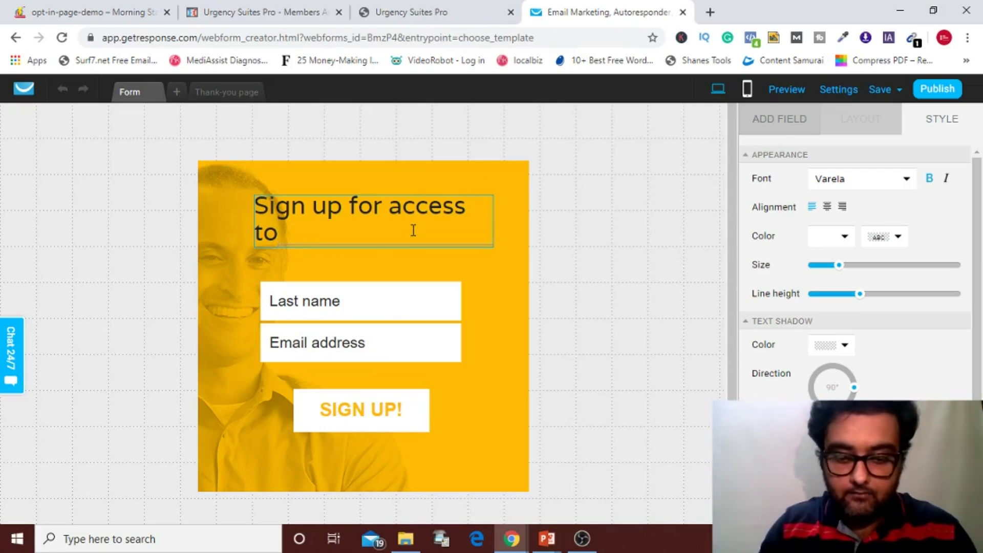
key("BackSpace")
key("BackSpace")
key("BackSpace")
key("BackSpace")
key("BackSpace")
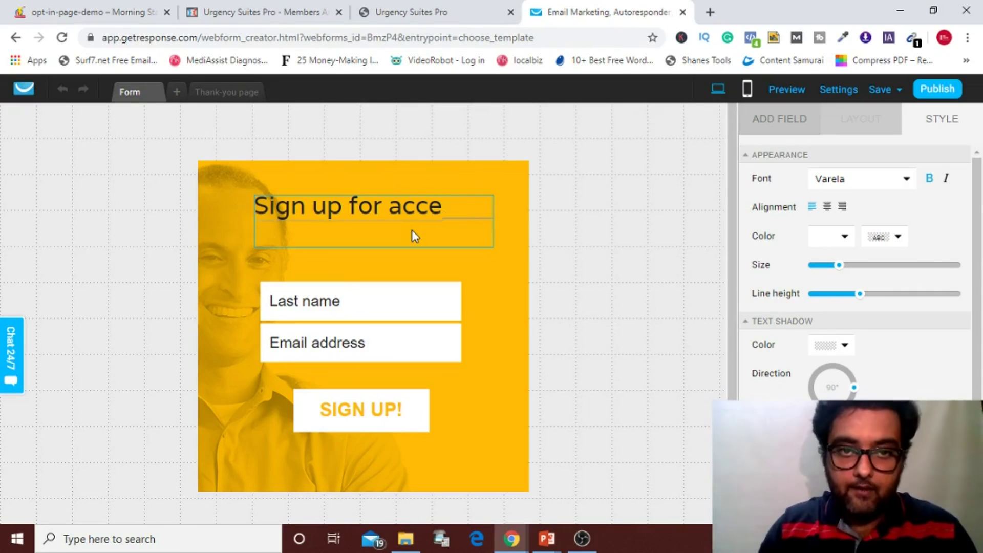
type("A")
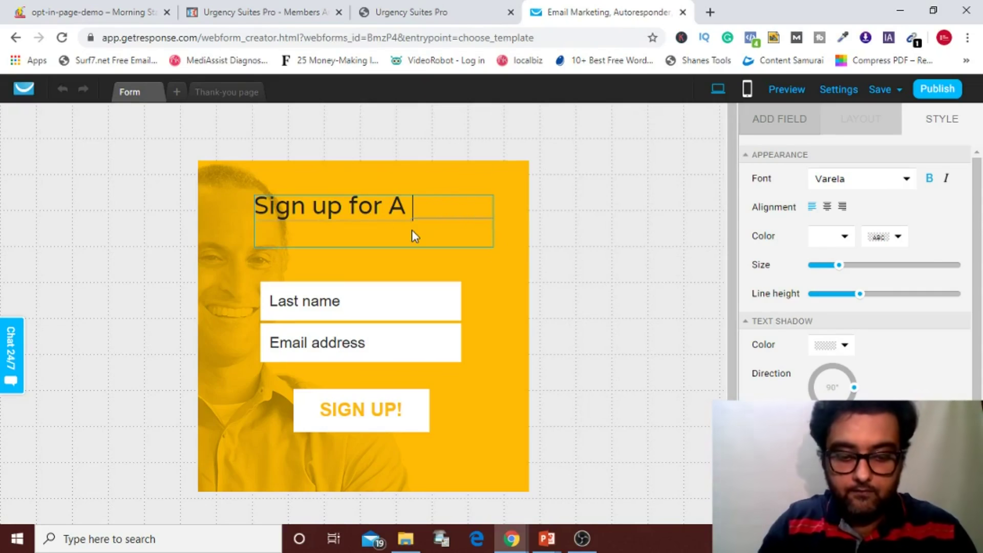
type(" FREE")
type("Dos")
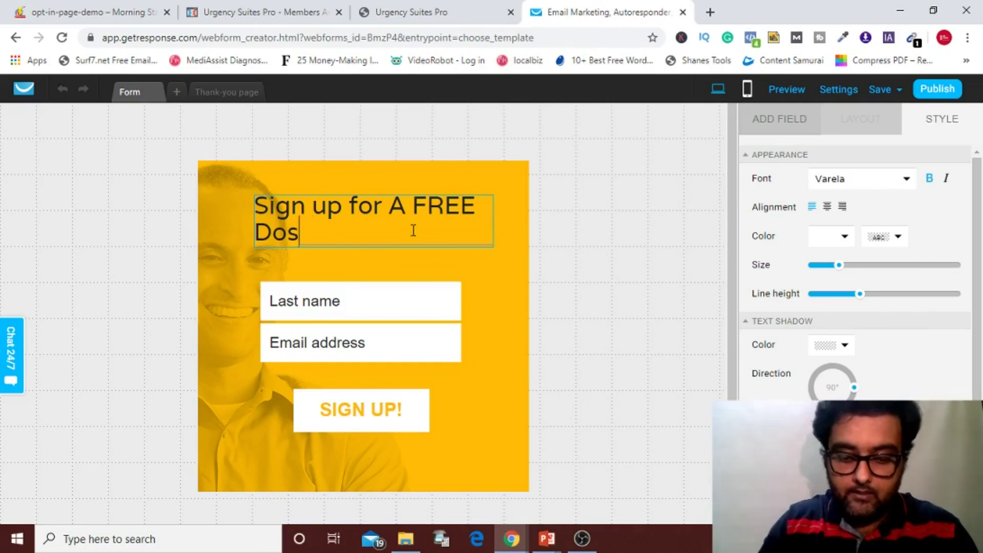
type("count Coupon")
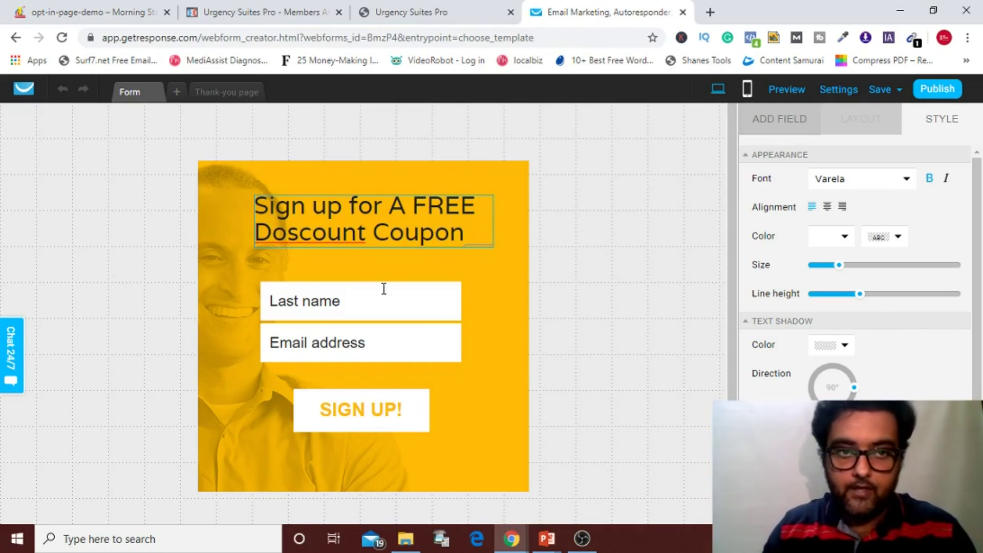
left_click(286, 233)
key("BackSpace")
type("i")
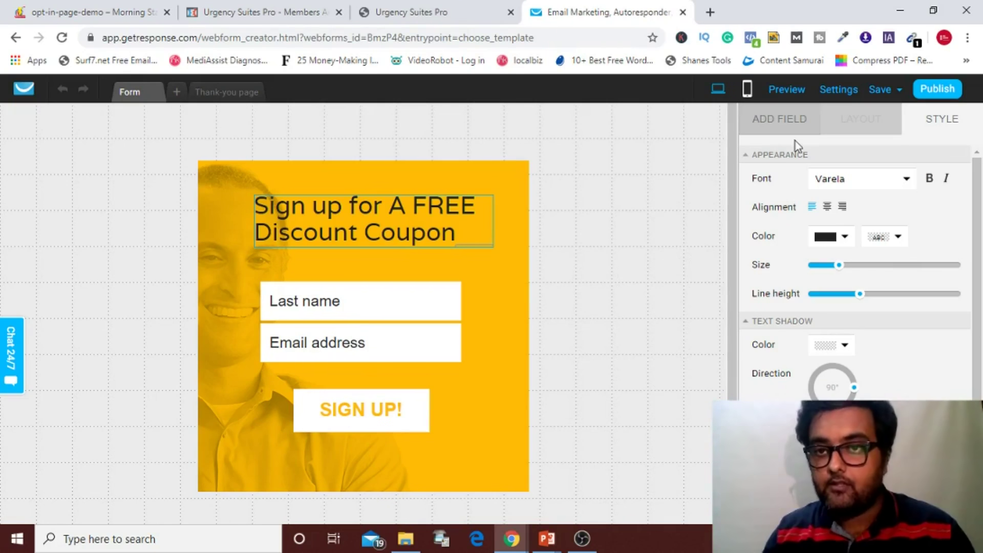
- Add the predefined Name field above Email address and delete the Last name field from the form
left_click(791, 127)
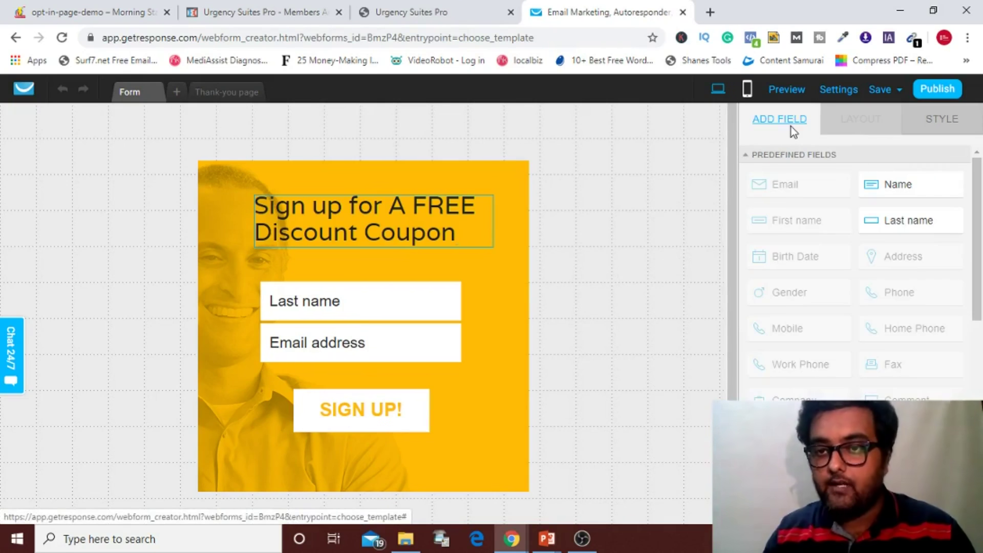
left_click_drag(899, 186, 361, 258)
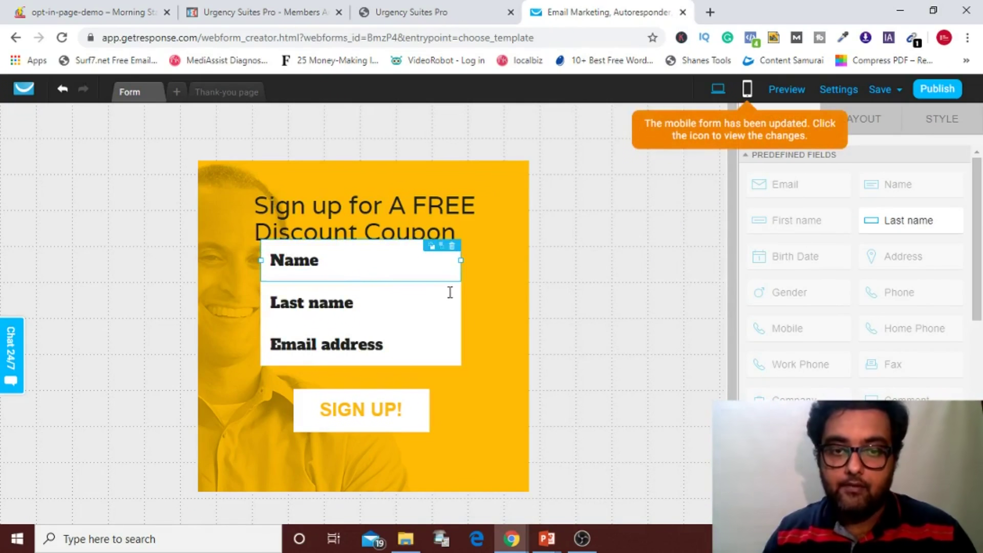
left_click(418, 303)
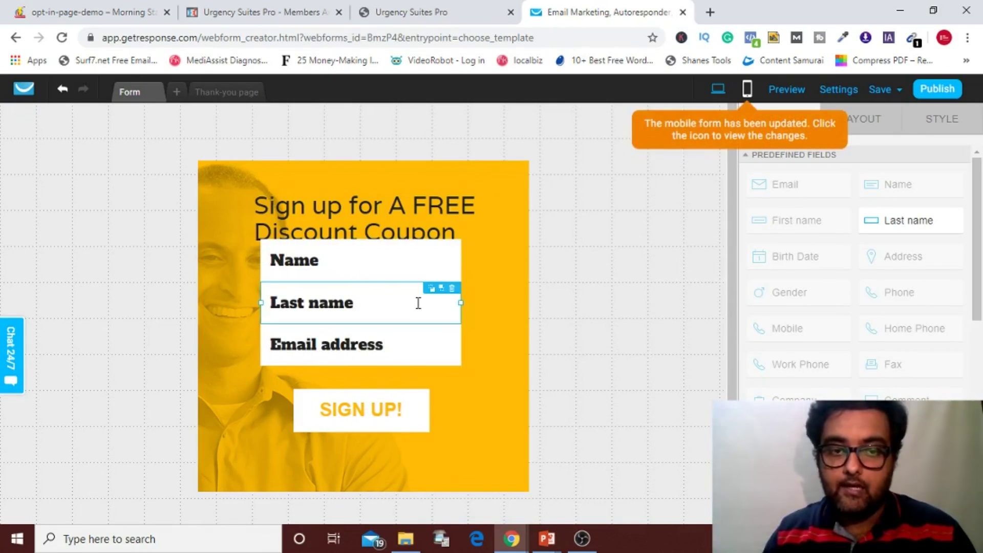
left_click(452, 288)
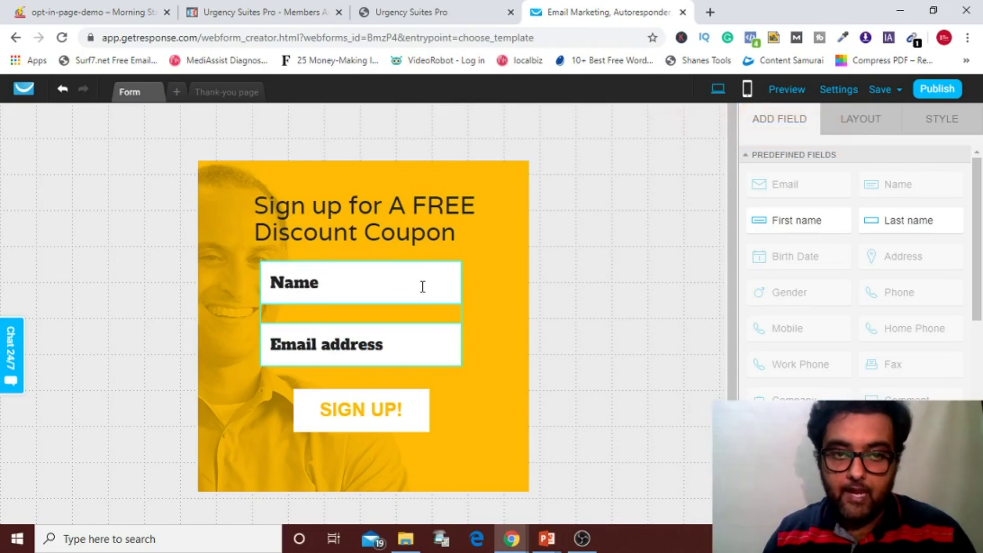
mouse_move(423, 287)
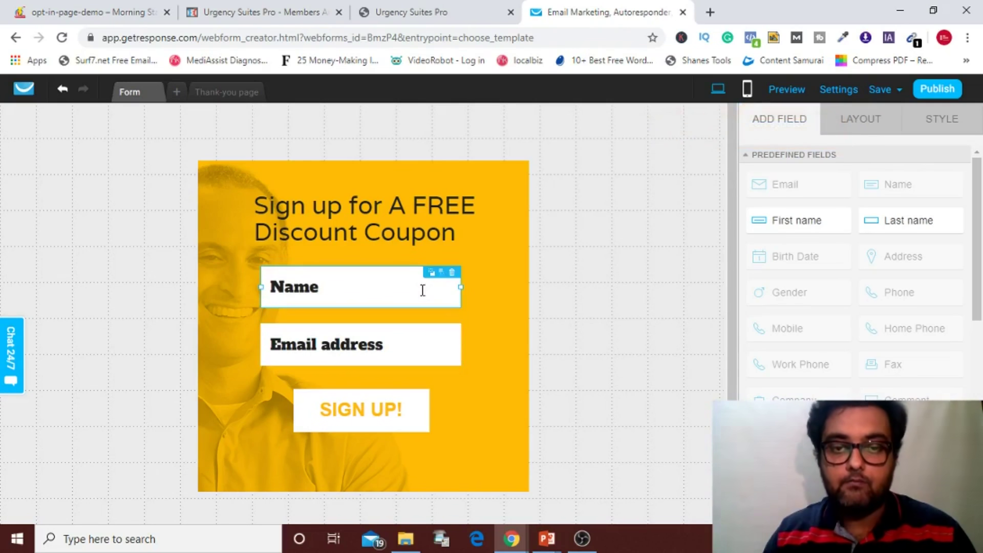
left_click(483, 320)
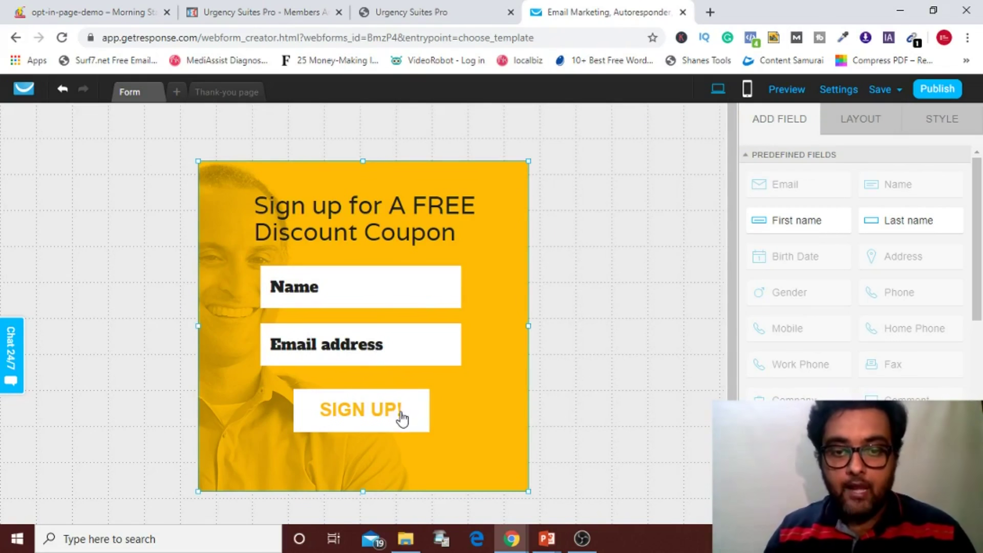
- Change the sign-up button's label to "Claim Discount!"
left_click(384, 411)
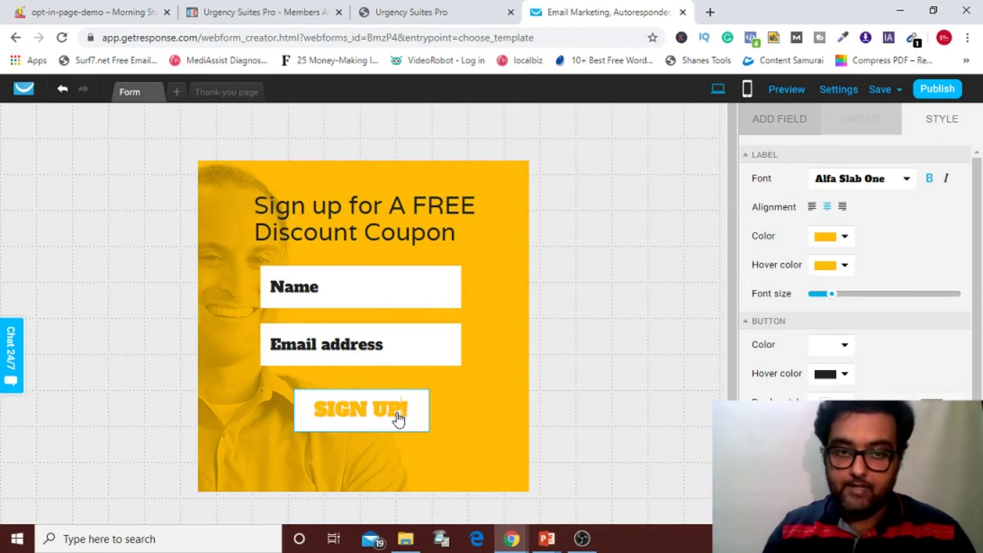
key("BackSpace")
key("BackSpace")
key("BackSpace")
key("BackSpace")
key("BackSpace")
key("BackSpace")
key("BackSpace")
type("Claim D")
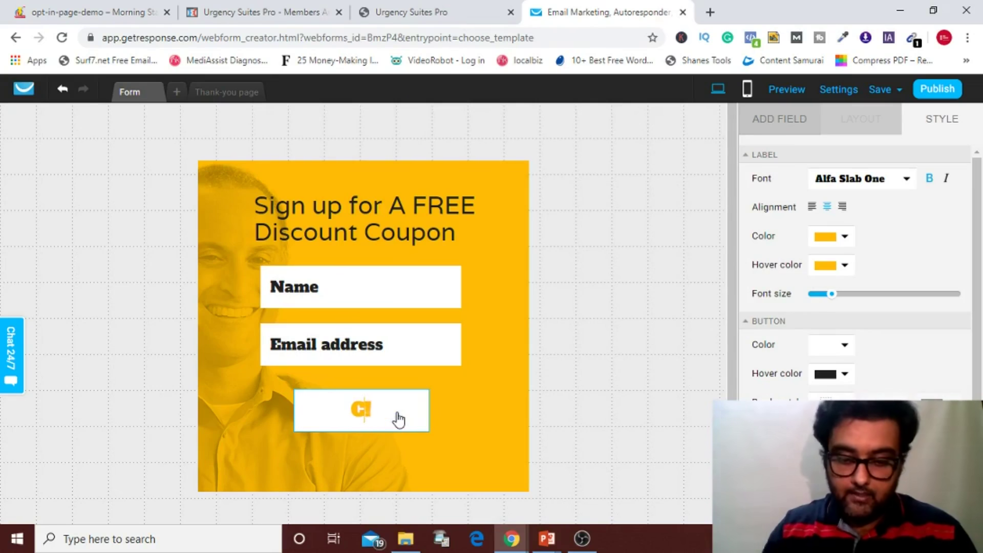
type("iscount!")
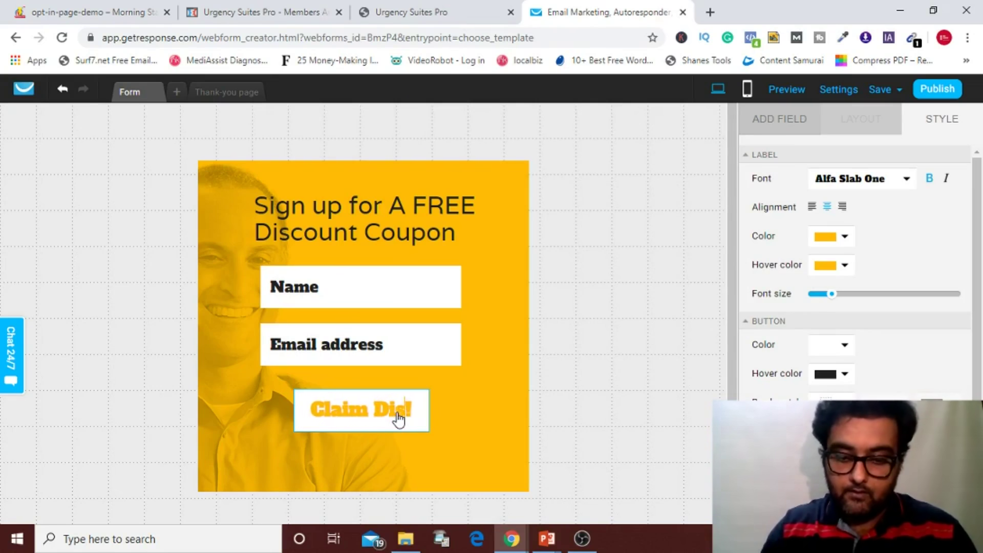
- Widen the "Claim Discount!" button on both sides to about the width of the input fields above it
left_click(428, 413)
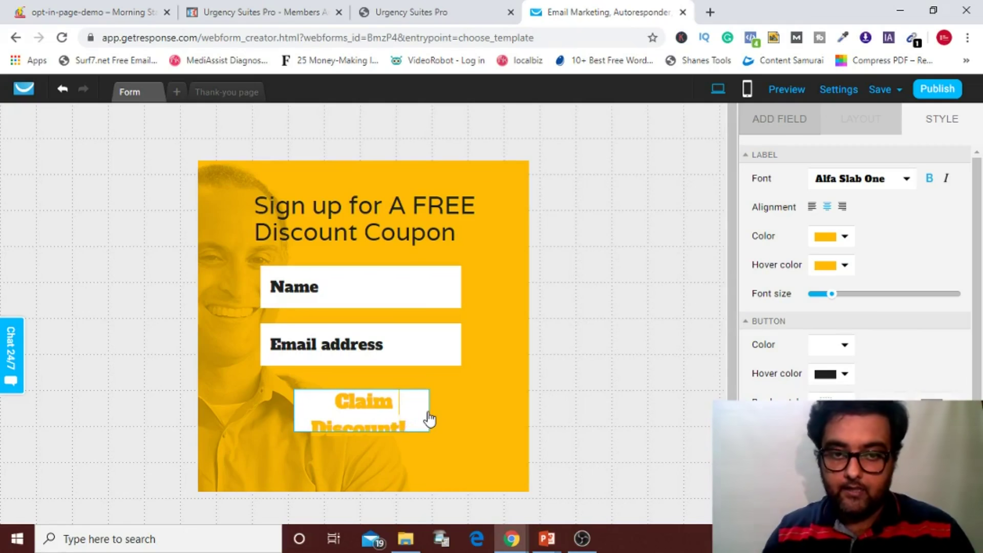
left_click(437, 417)
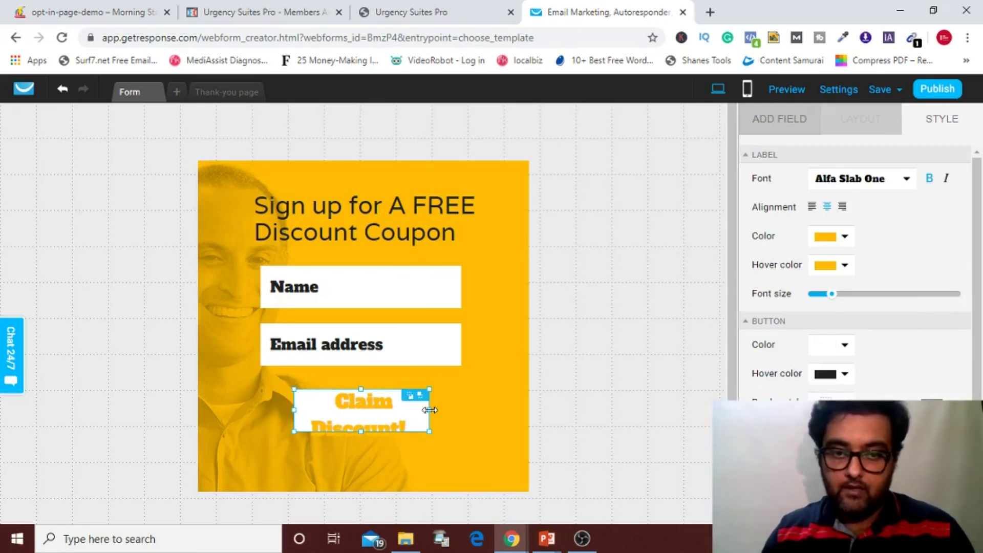
left_click_drag(430, 409, 461, 411)
left_click_drag(293, 408, 263, 408)
- In the form settings, name the form "Demo_Tutorial" and assign it to the "demo_list_tutorial" contact list
left_click(842, 89)
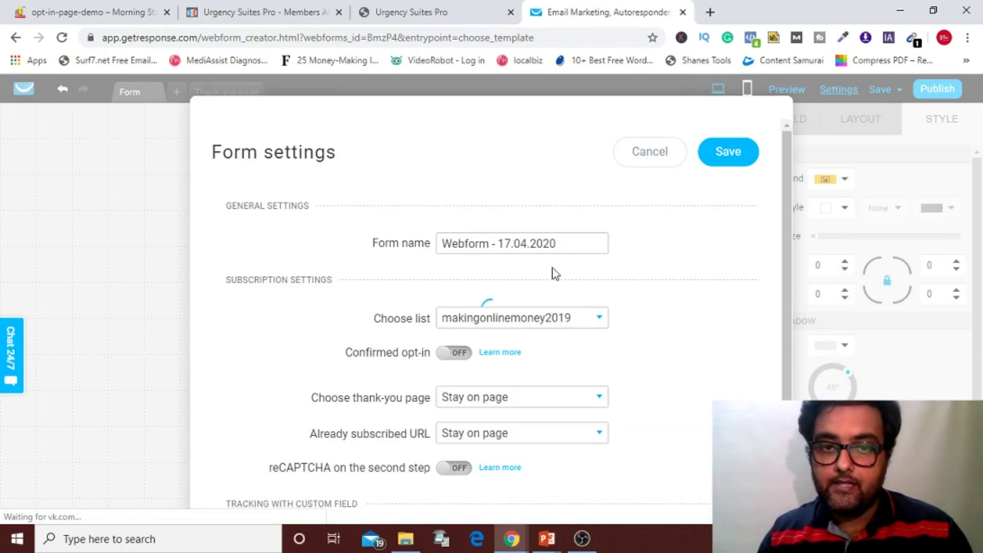
left_click_drag(575, 244, 439, 250)
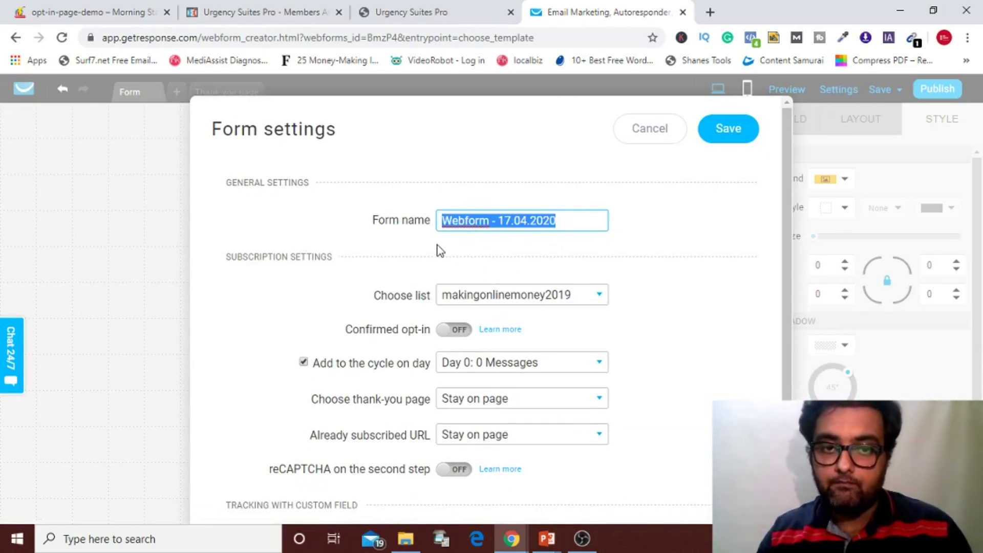
type("De")
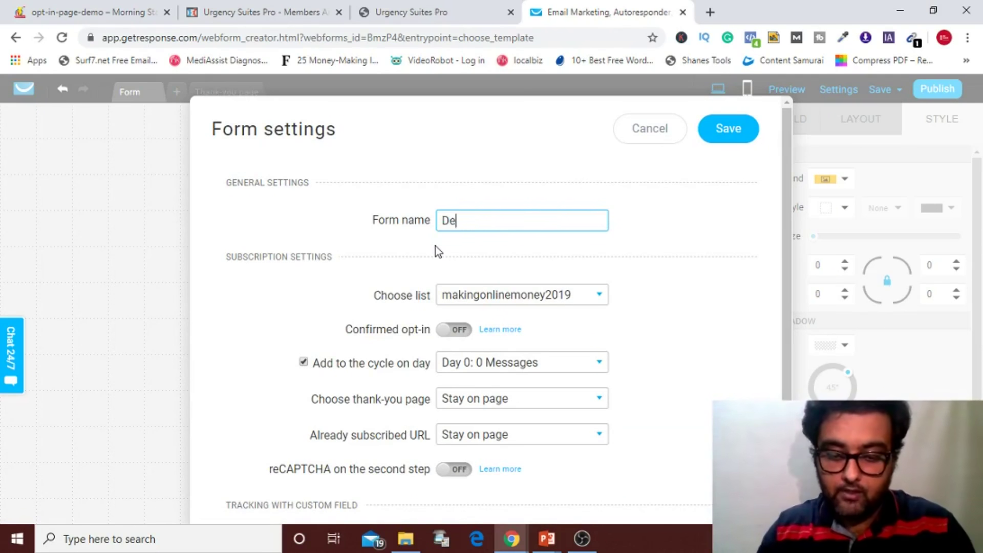
type("mo_")
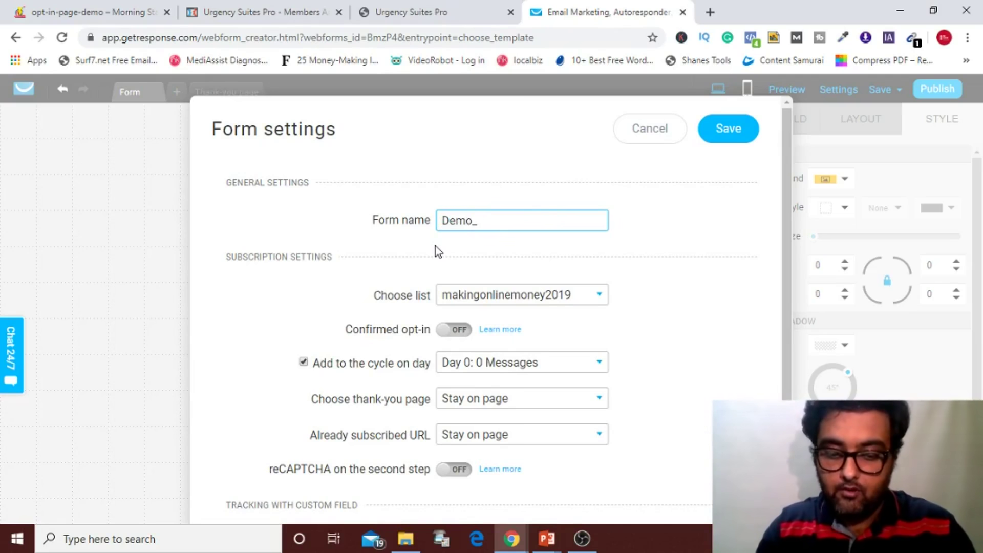
type("Tut")
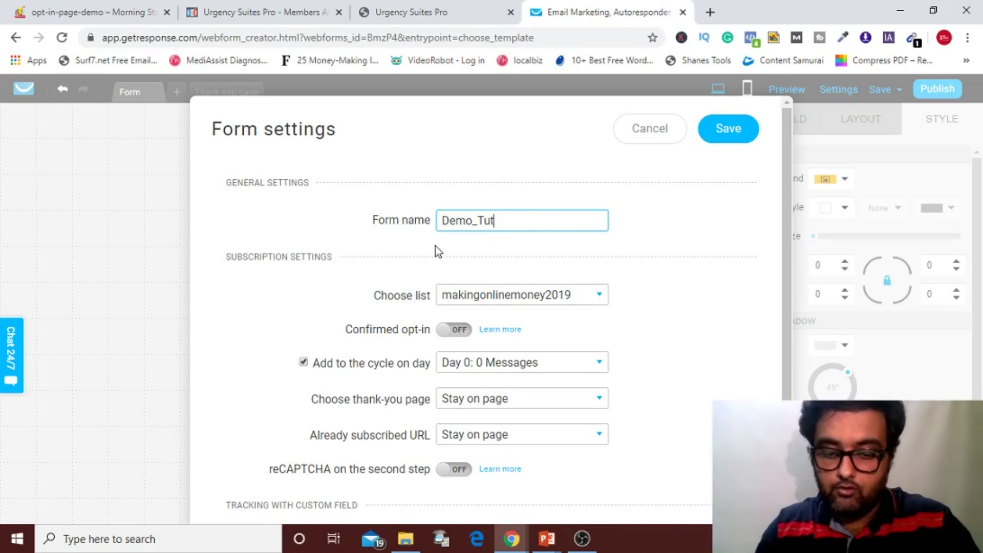
type("orial")
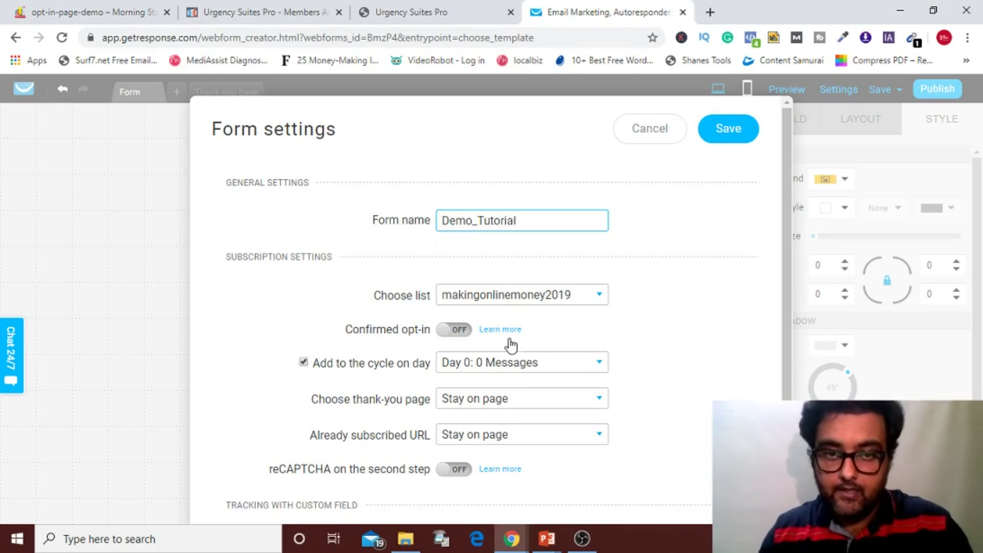
left_click(587, 305)
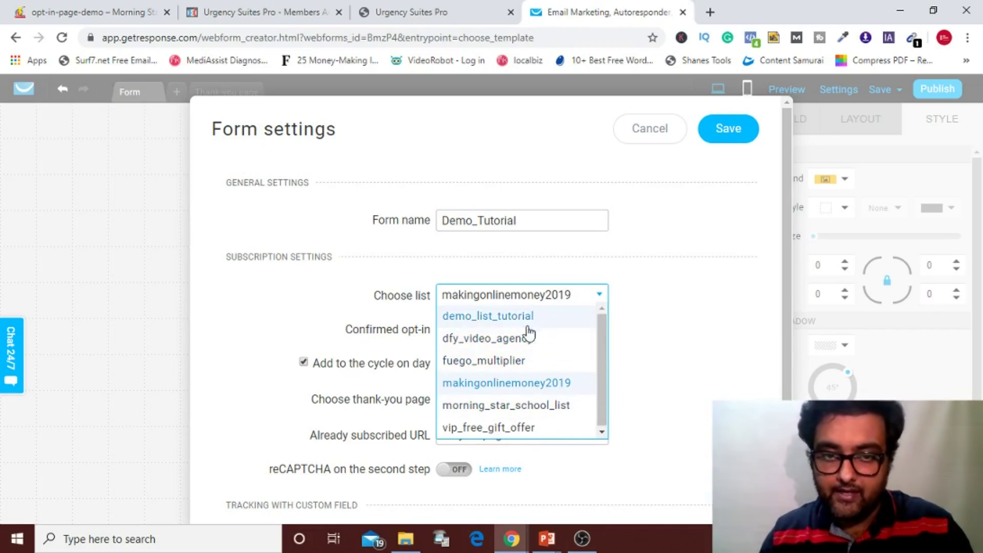
left_click(516, 315)
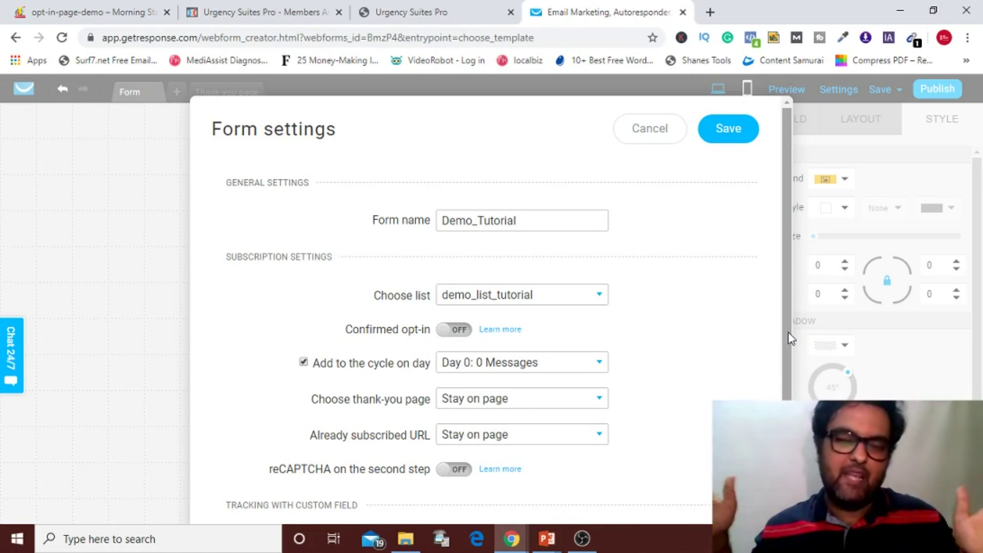
left_click_drag(790, 338, 791, 429)
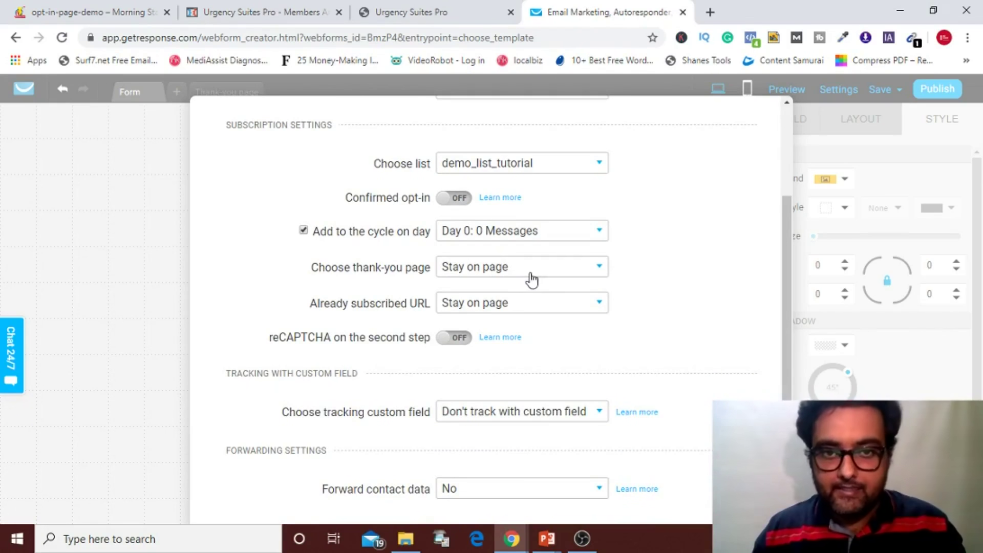
left_click(599, 267)
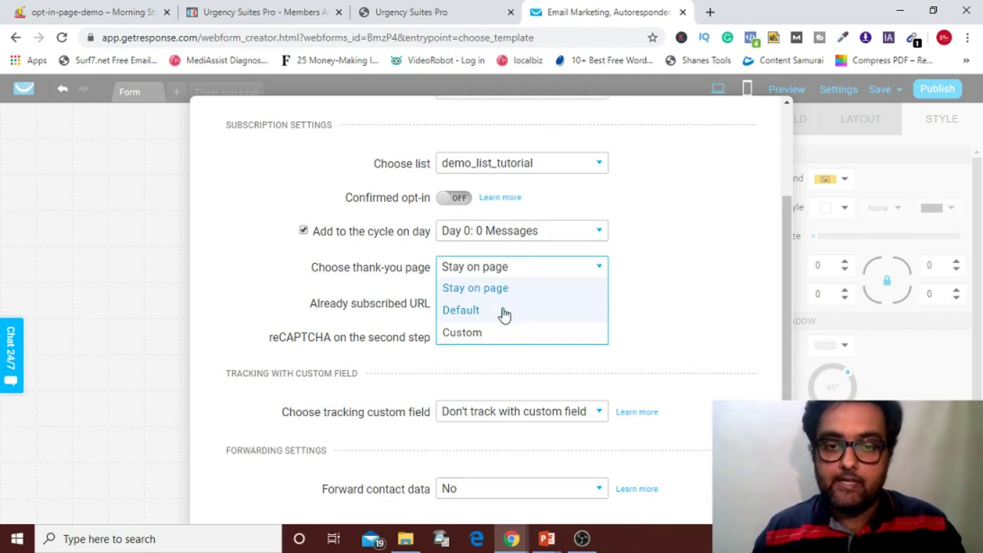
left_click(463, 332)
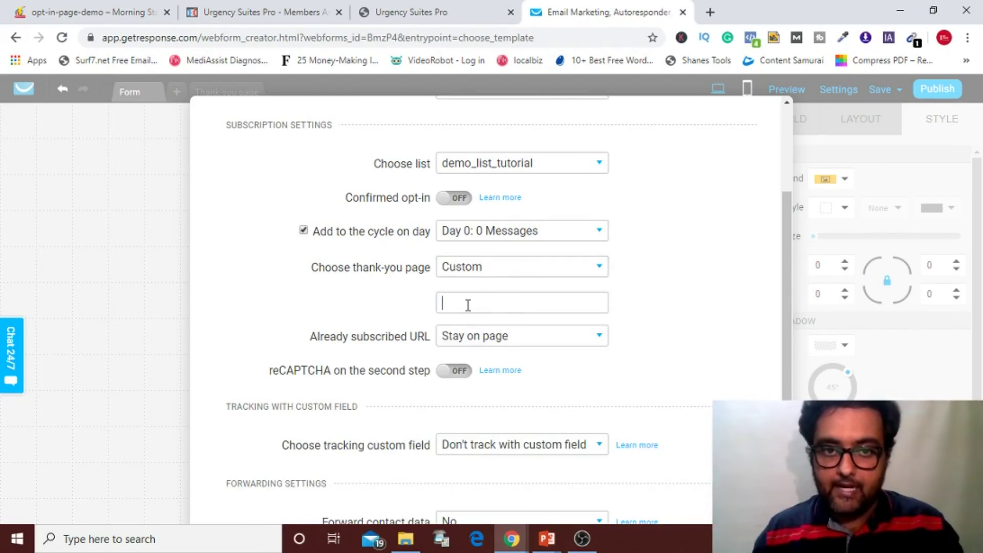
left_click(467, 305)
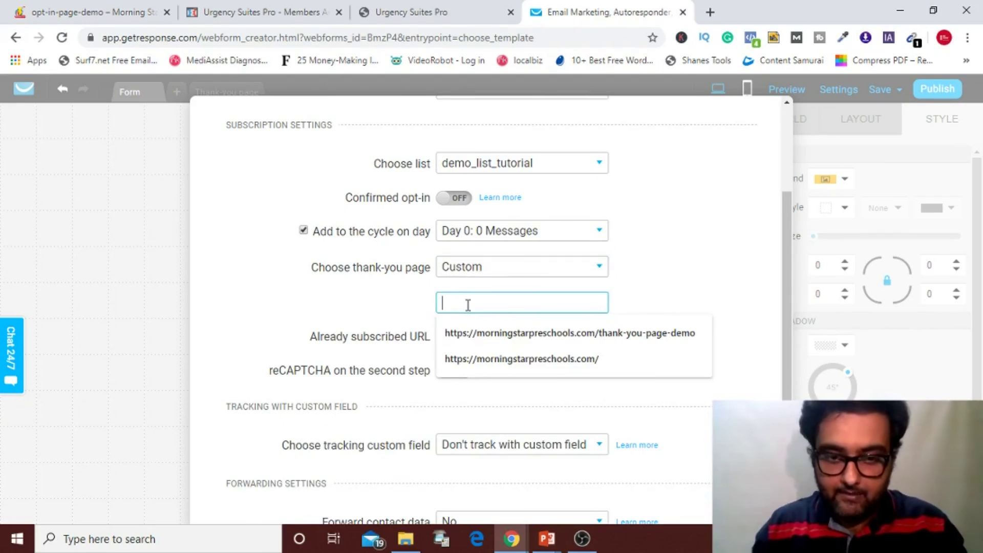
left_click(485, 360)
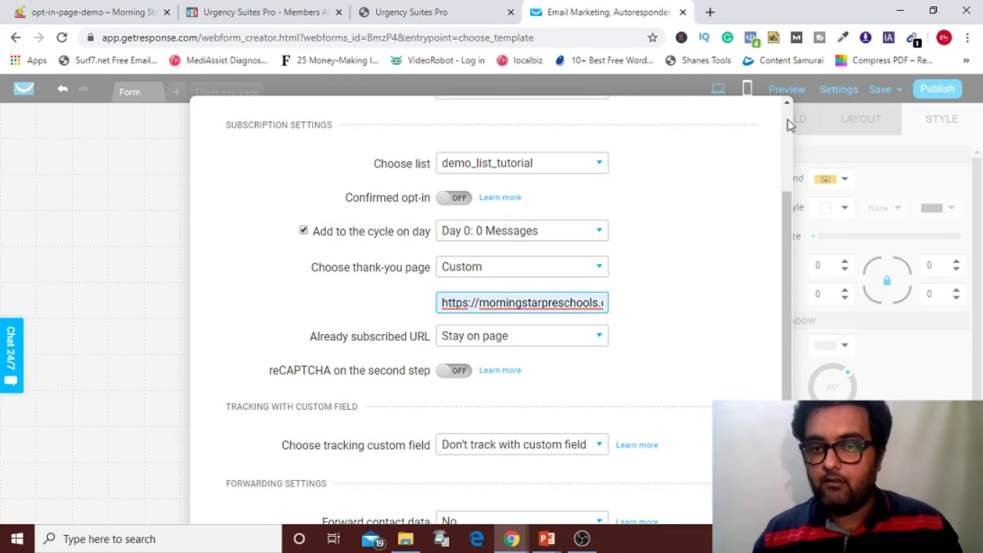
scroll(786, 215, "down", 1)
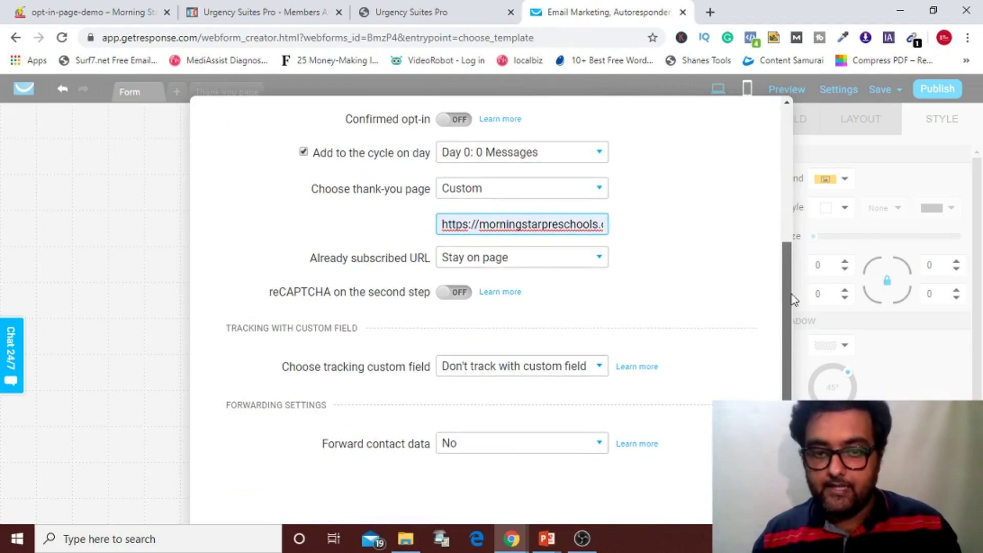
scroll(779, 194, "up", 4)
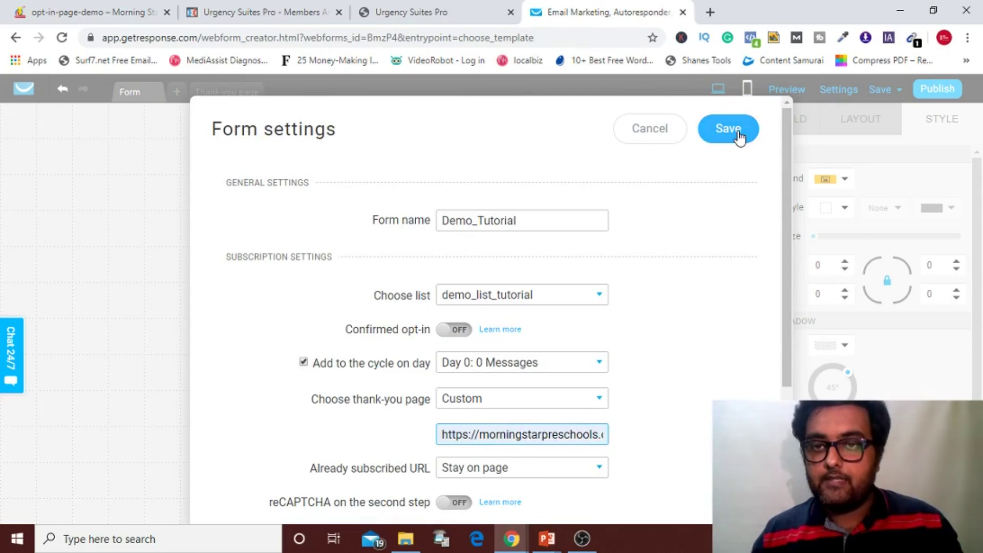
- Save the form settings, publish the form for self-installation and copy its JavaScript code
left_click(738, 134)
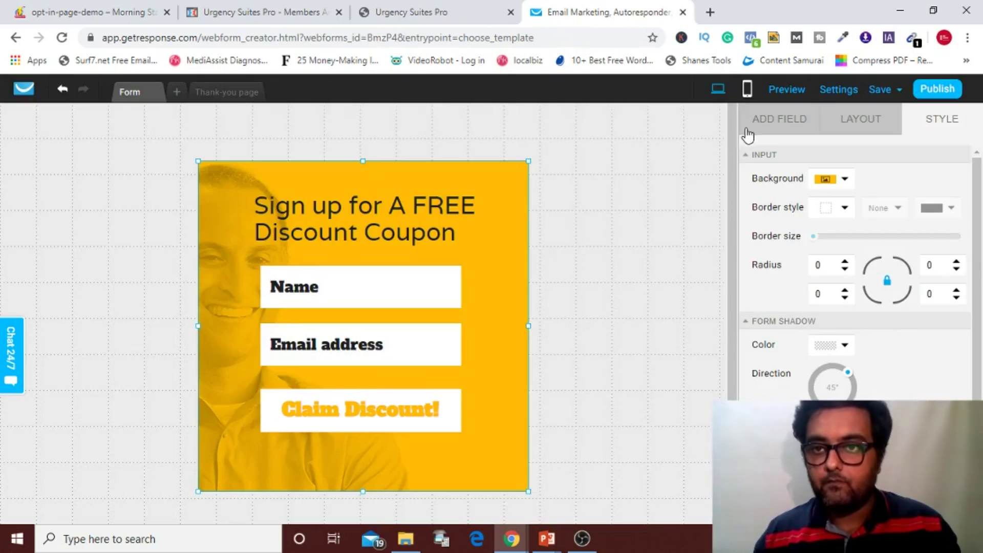
left_click(939, 89)
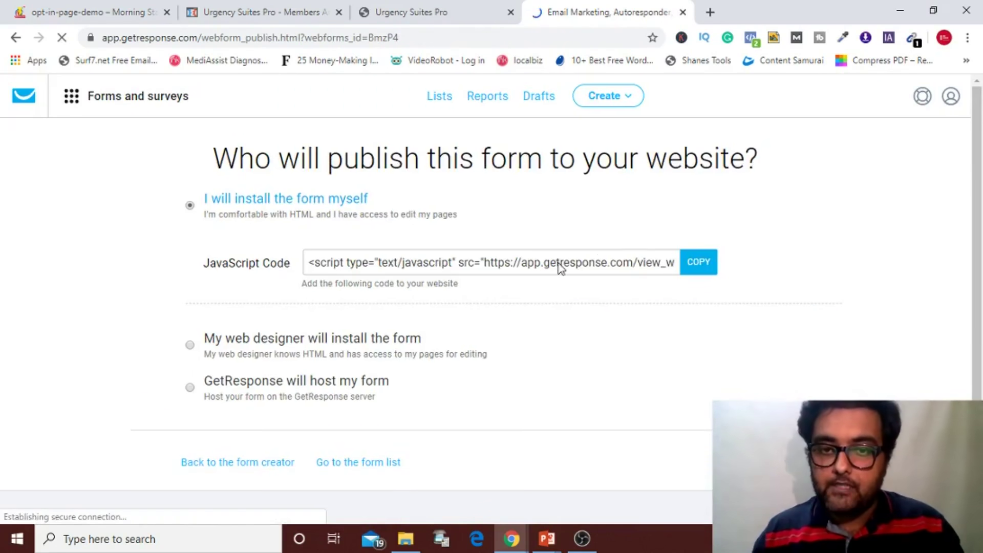
left_click(697, 271)
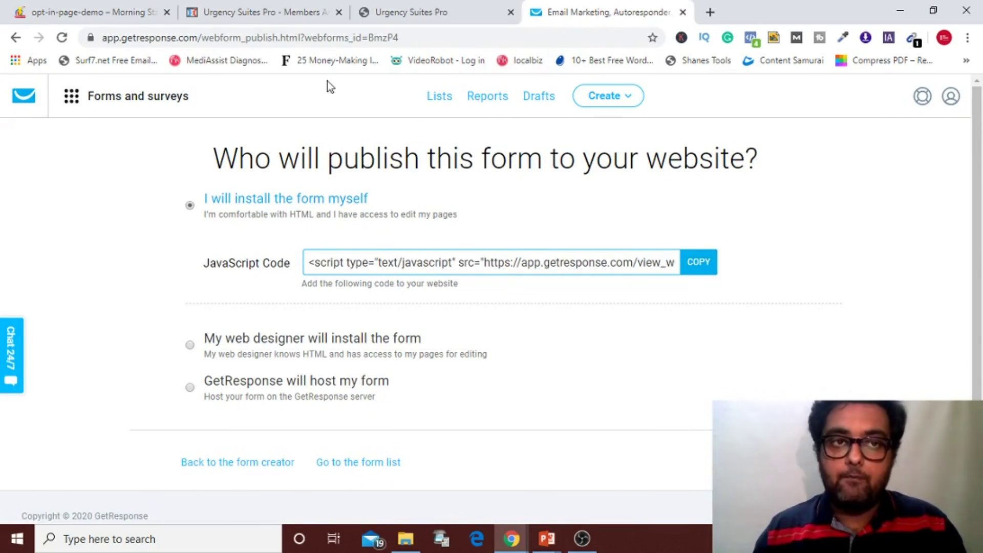
- Switch to the Elementor editor and place an HTML widget in the empty column beside the "10% Off On Admissions" image box
left_click(138, 15)
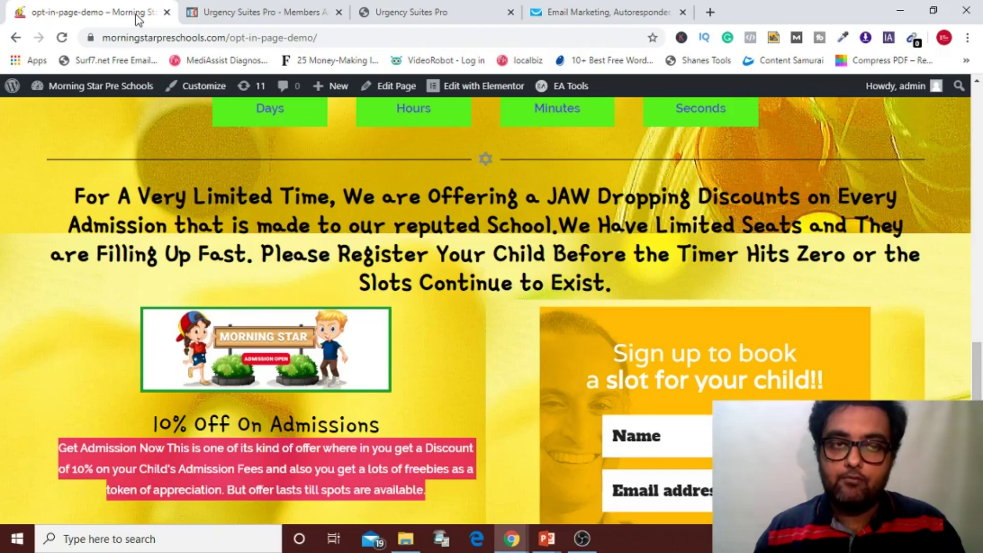
key("alt+Tab")
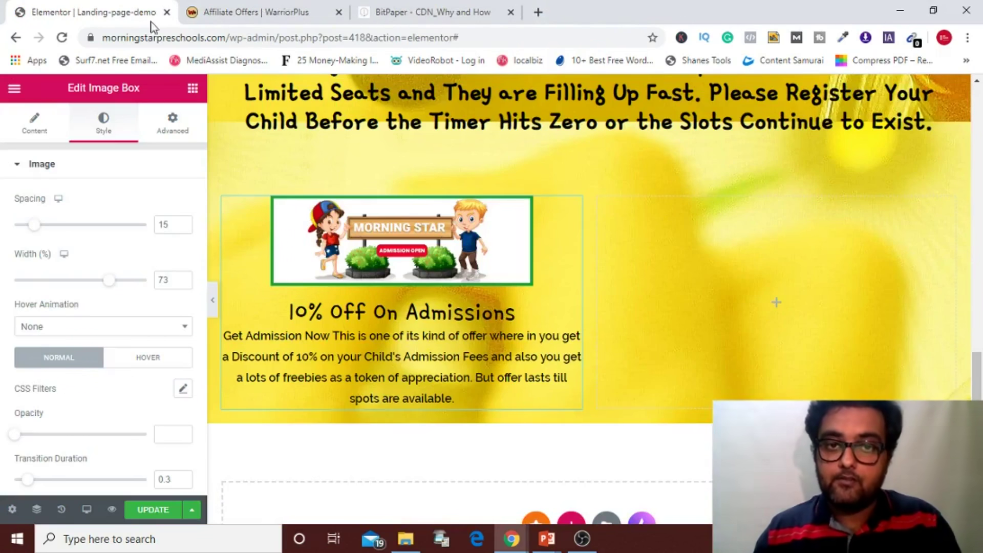
left_click(192, 90)
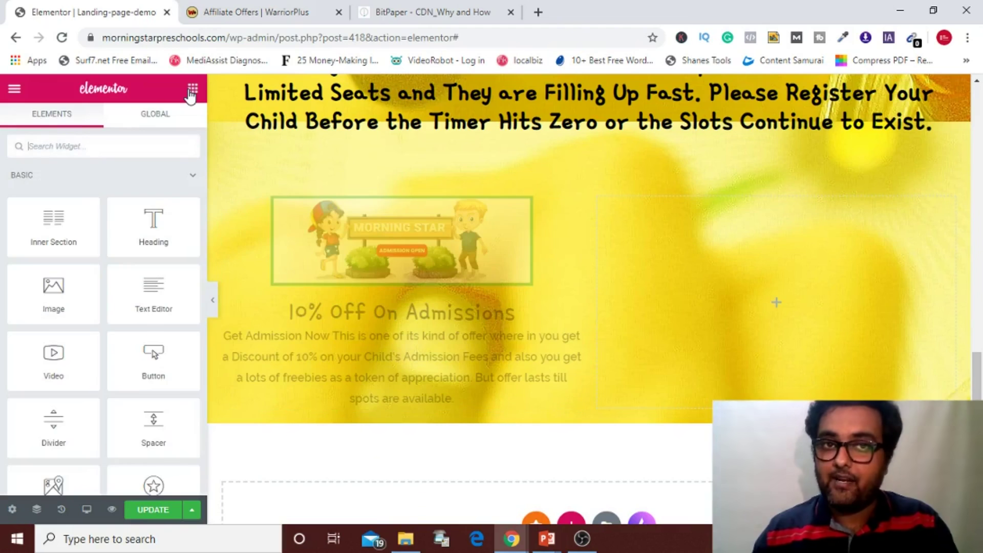
left_click(88, 148)
type("html")
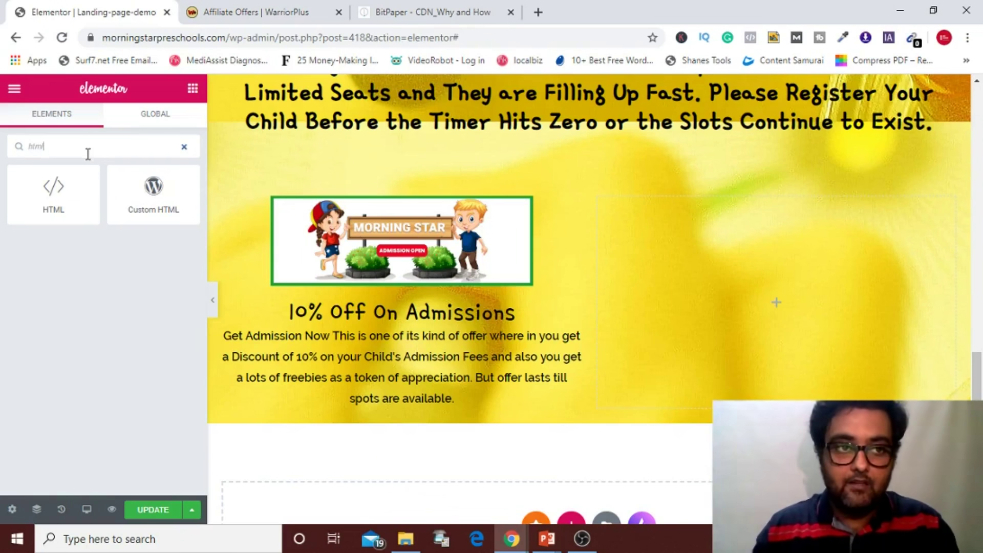
left_click_drag(53, 192, 822, 291)
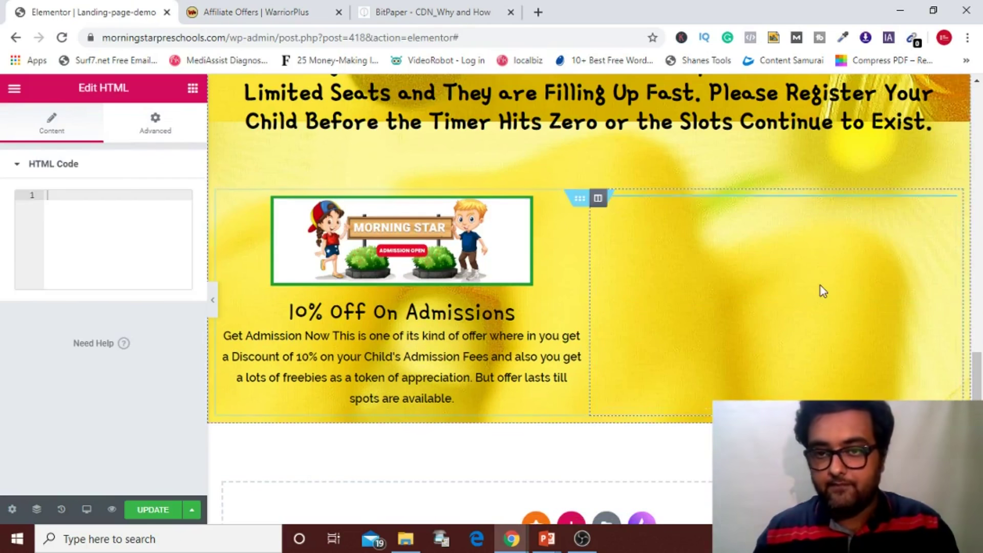
- Paste the copied GetResponse form script into the HTML widget's code and check the embedded form
right_click(87, 194)
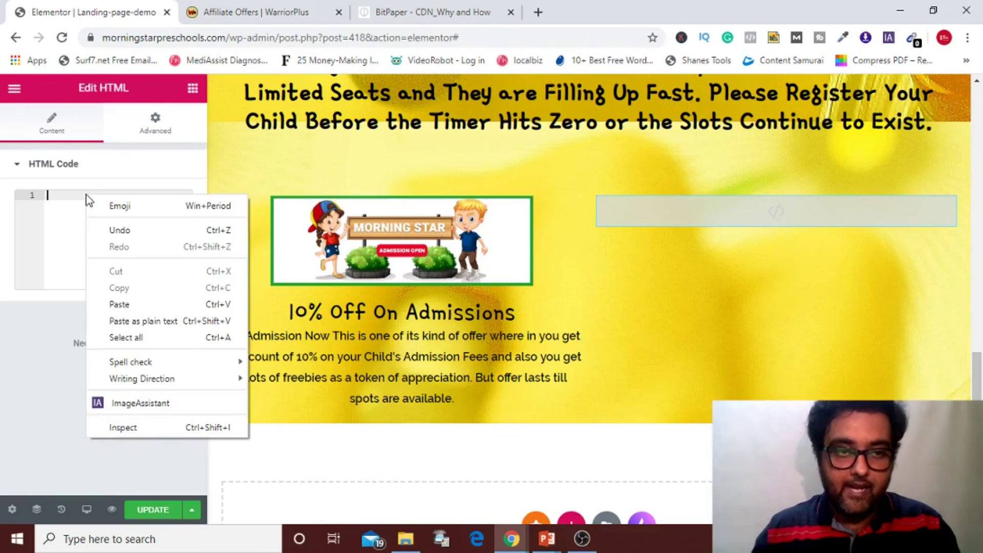
left_click(121, 304)
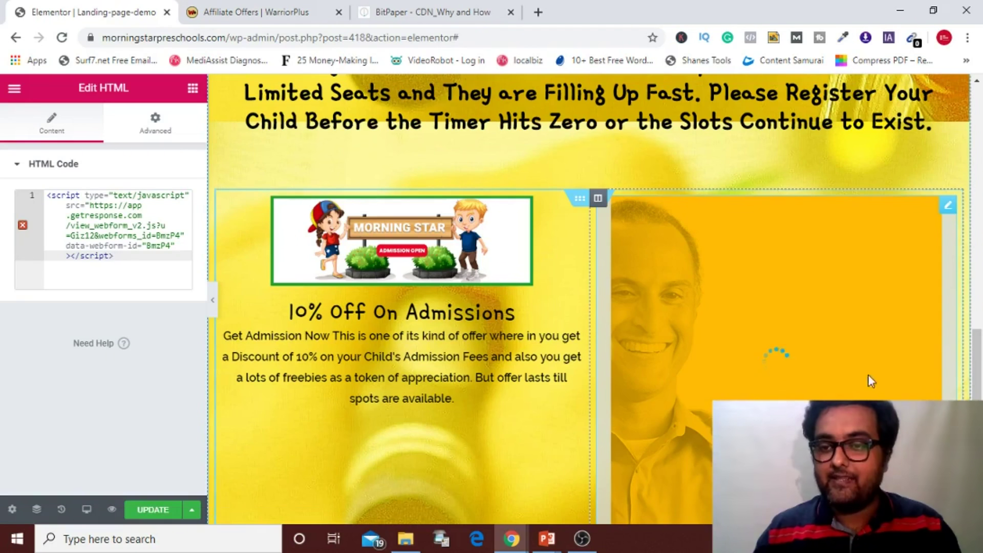
left_click_drag(977, 369, 980, 441)
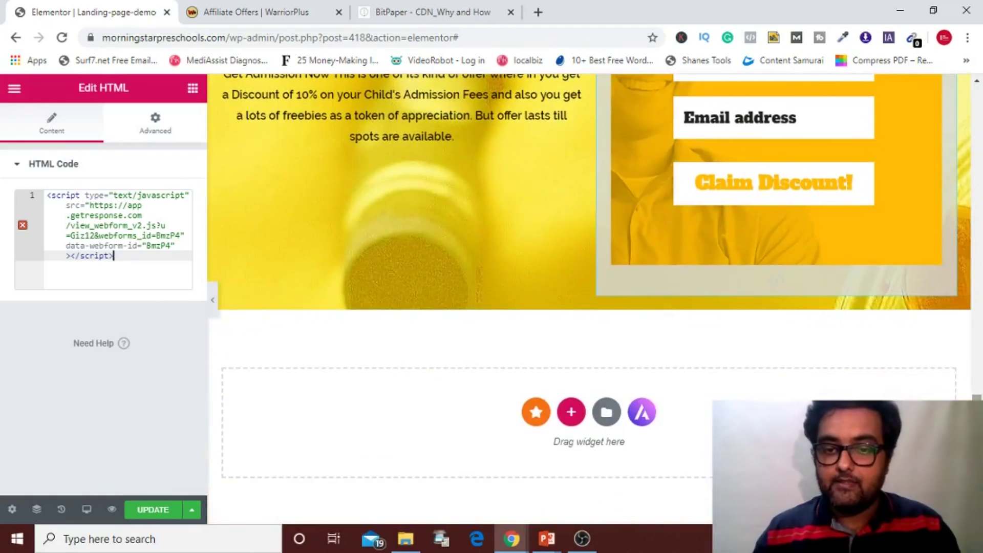
- Preview the landing page and compare its offer section and sign-up form with the opt-in demo page
left_click(113, 510)
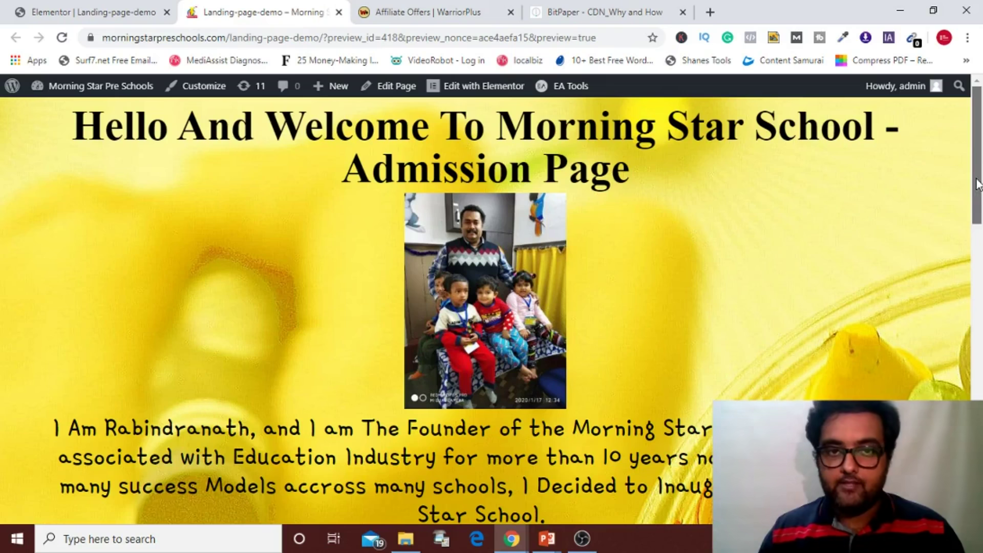
left_click_drag(978, 194, 980, 467)
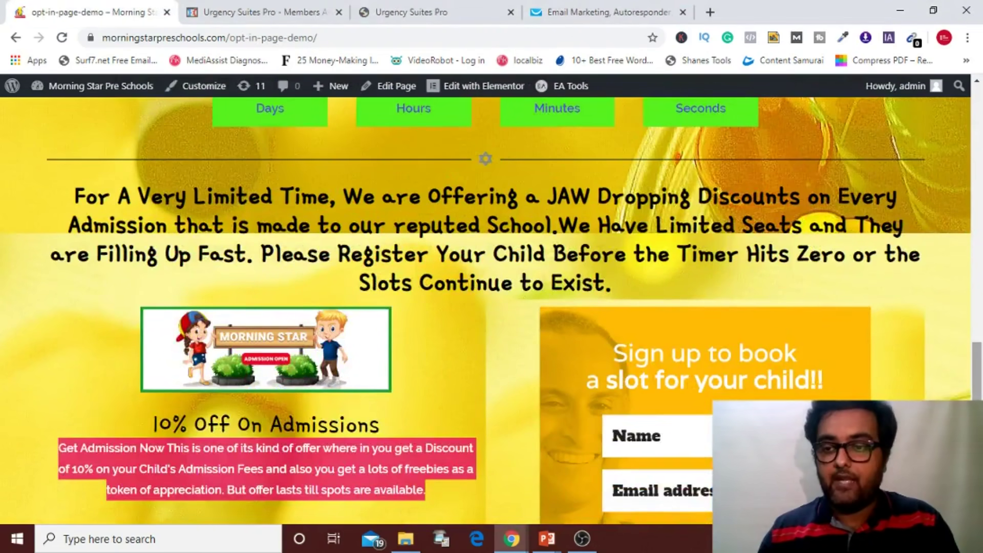
left_click_drag(979, 448, 979, 194)
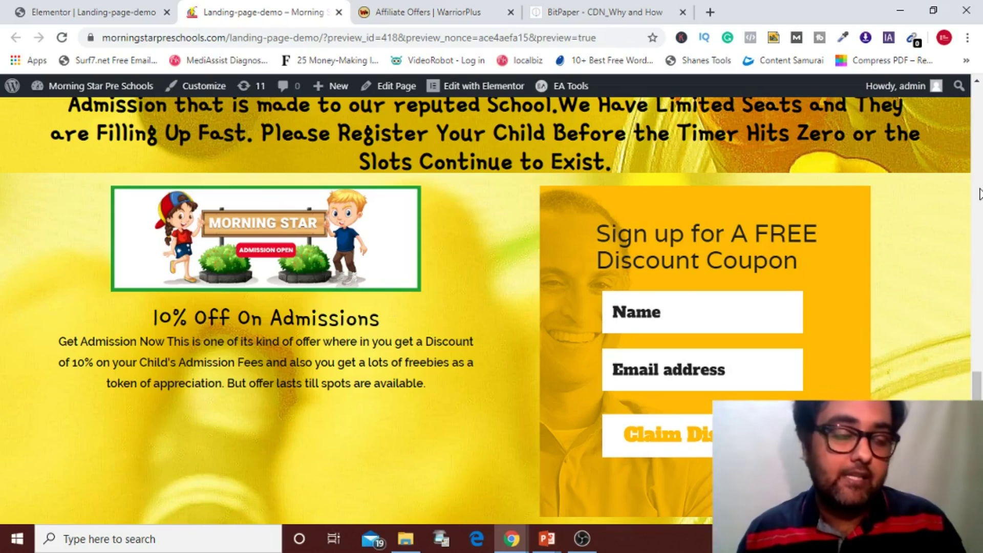
left_click(978, 193)
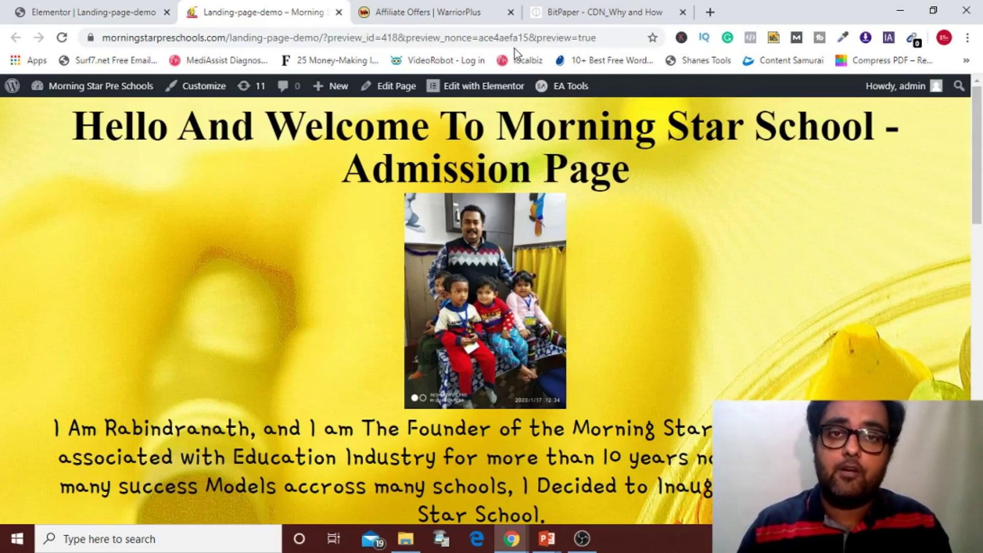
- Switch to the WarriorPlus affiliate offers and examine the sales, refund rate and Pulse Score of The Lockdown Formula
left_click(458, 22)
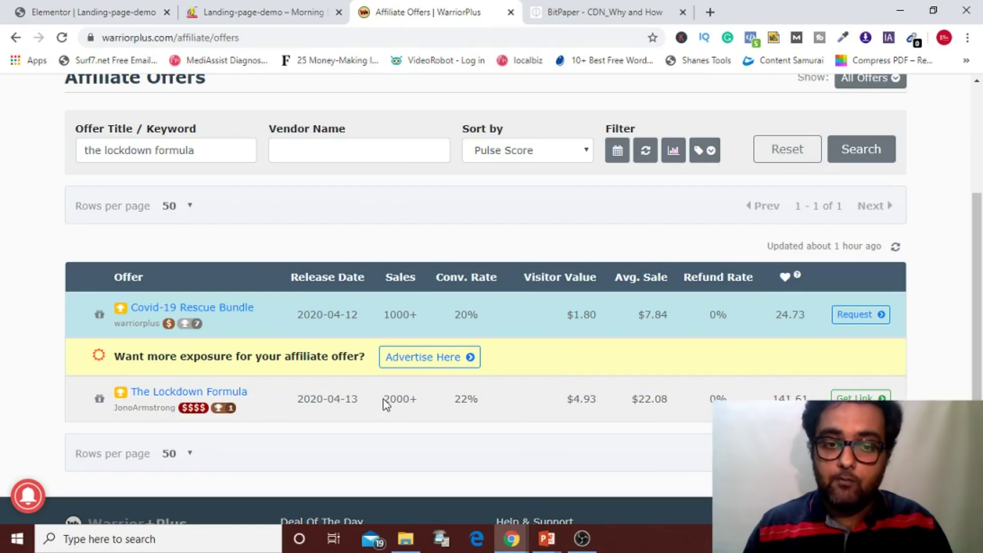
left_click_drag(383, 403, 406, 407)
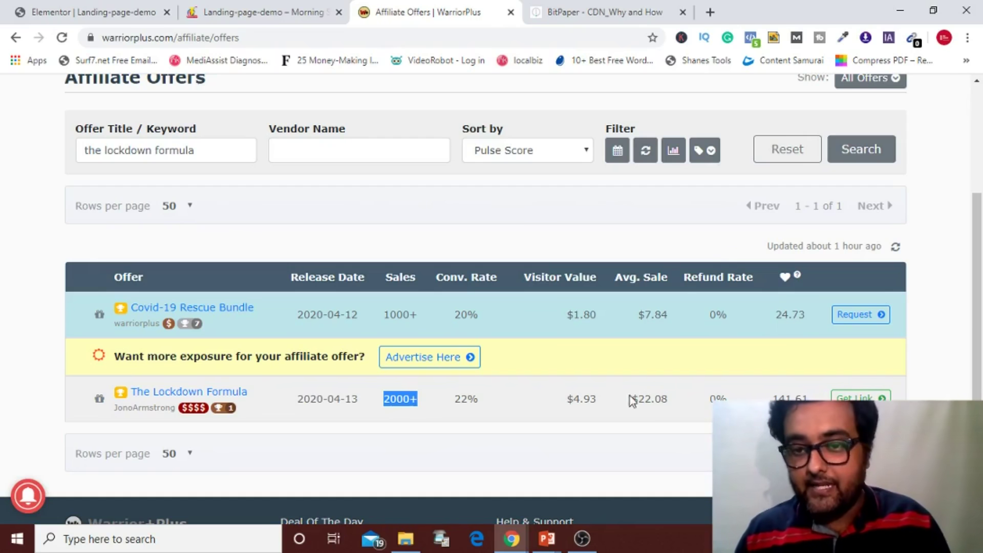
left_click_drag(702, 394, 727, 398)
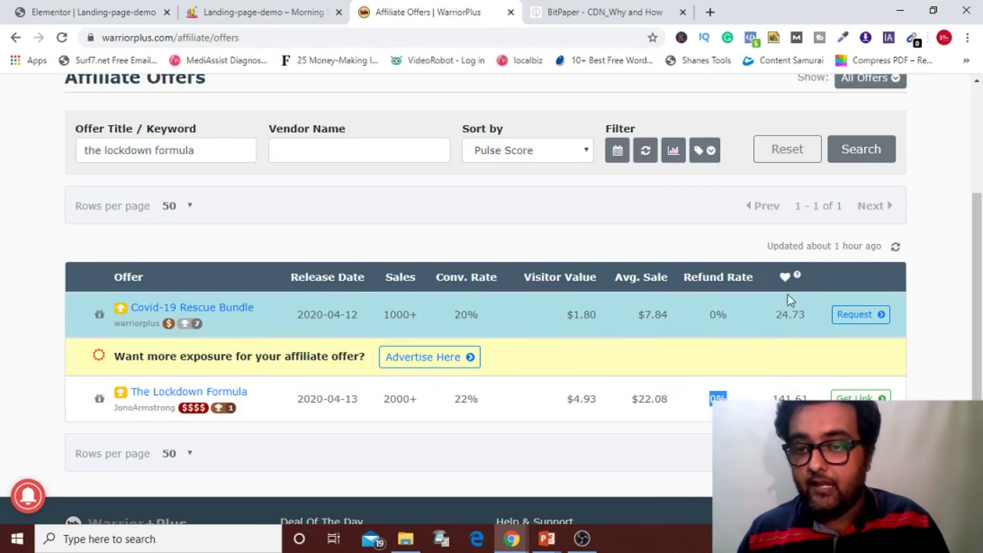
double_click(776, 398)
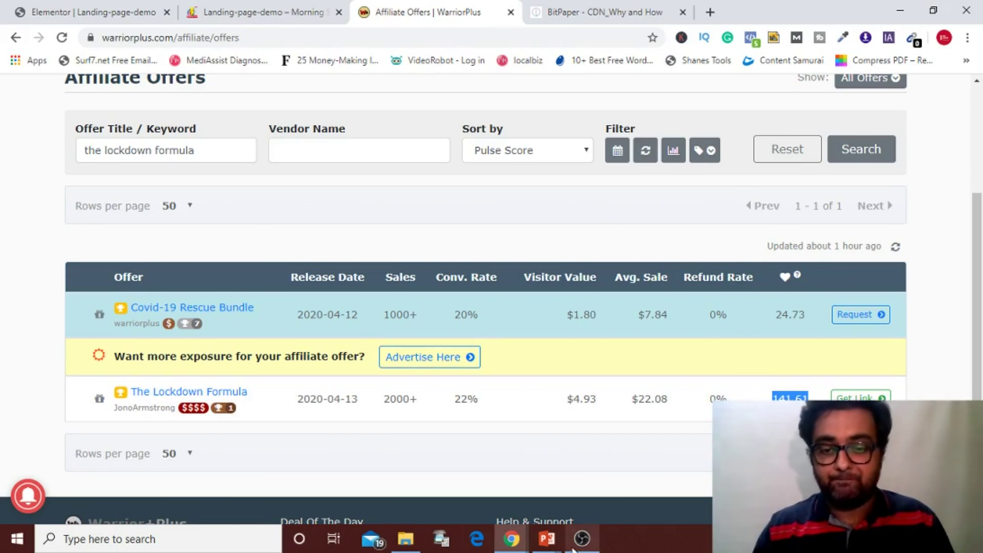
- Switch to the PowerPoint slide show "Landing Pages - A Secret to Conversion" at the Required Tools slide
left_click(548, 540)
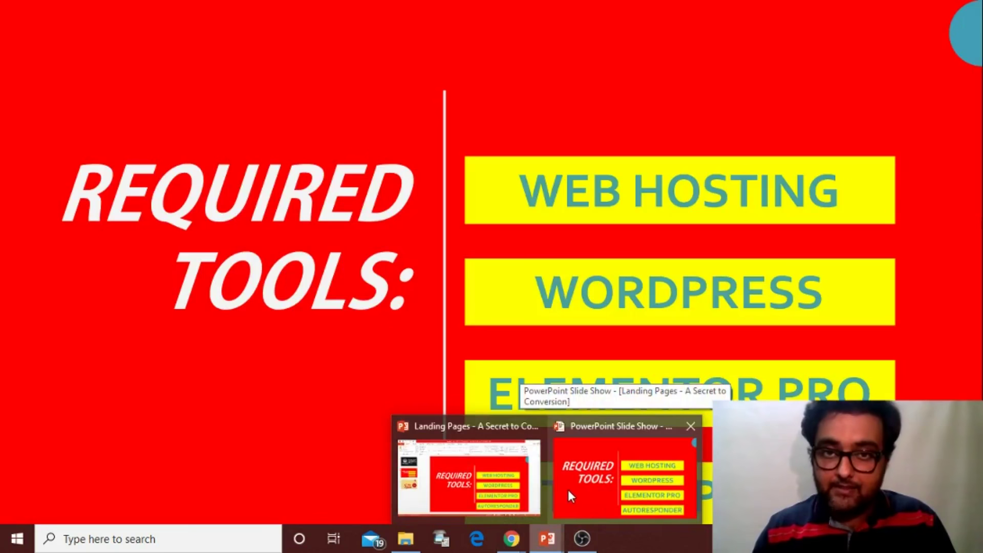
left_click(570, 490)
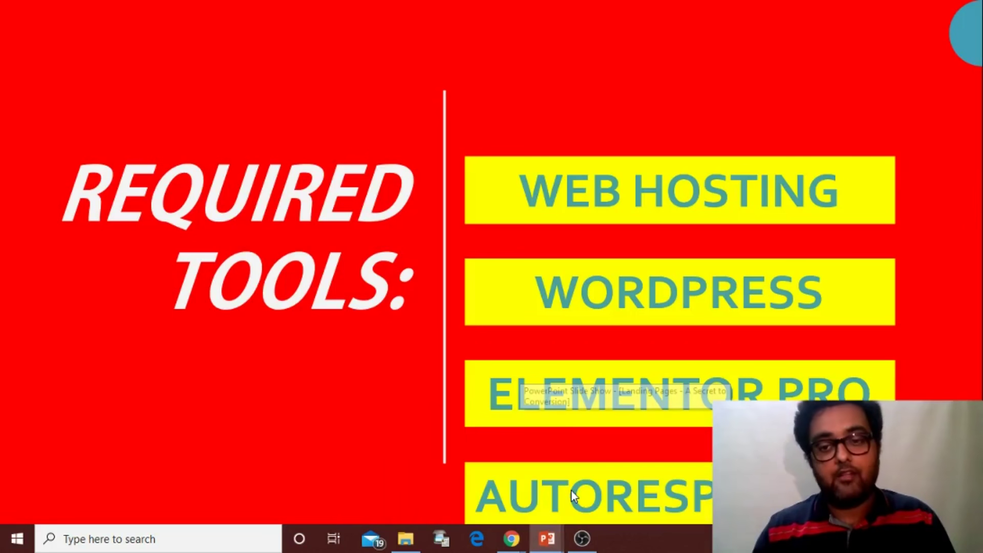